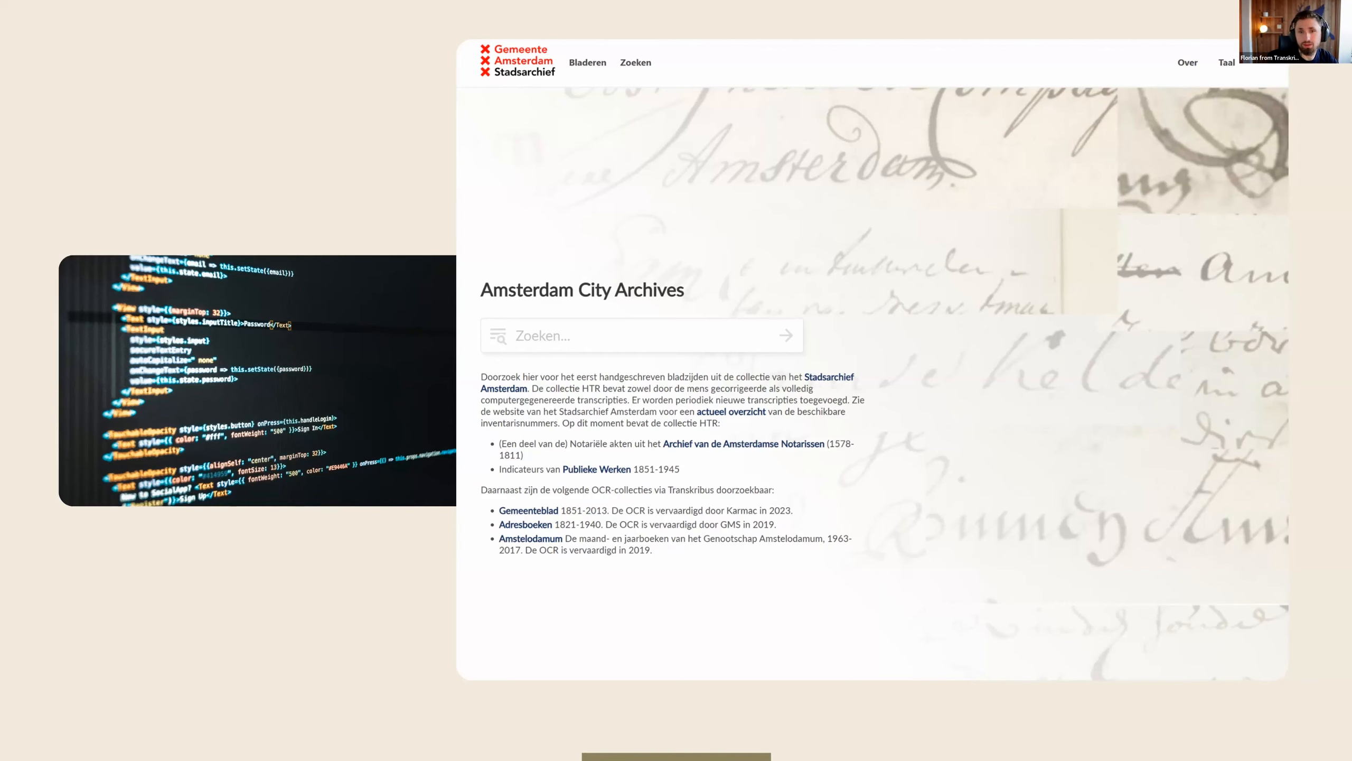
key("Right")
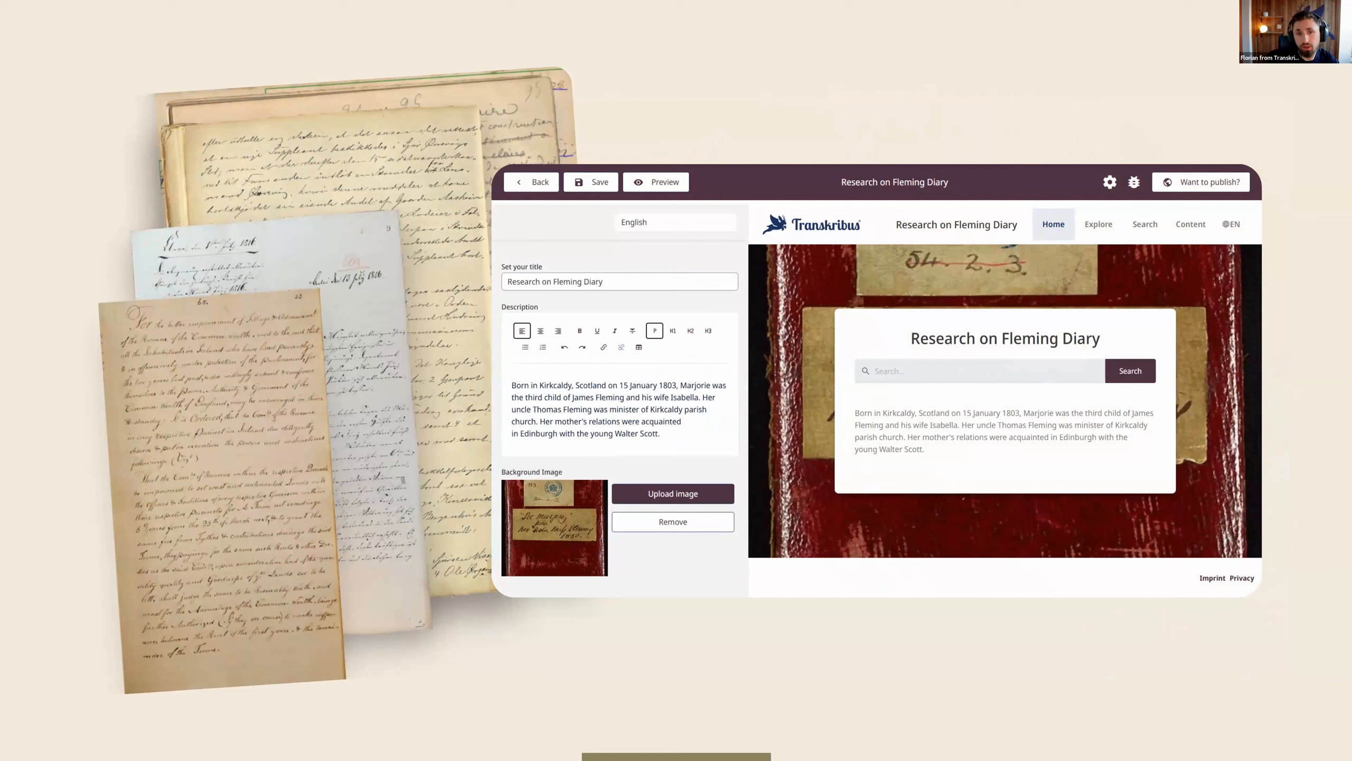
key("Right")
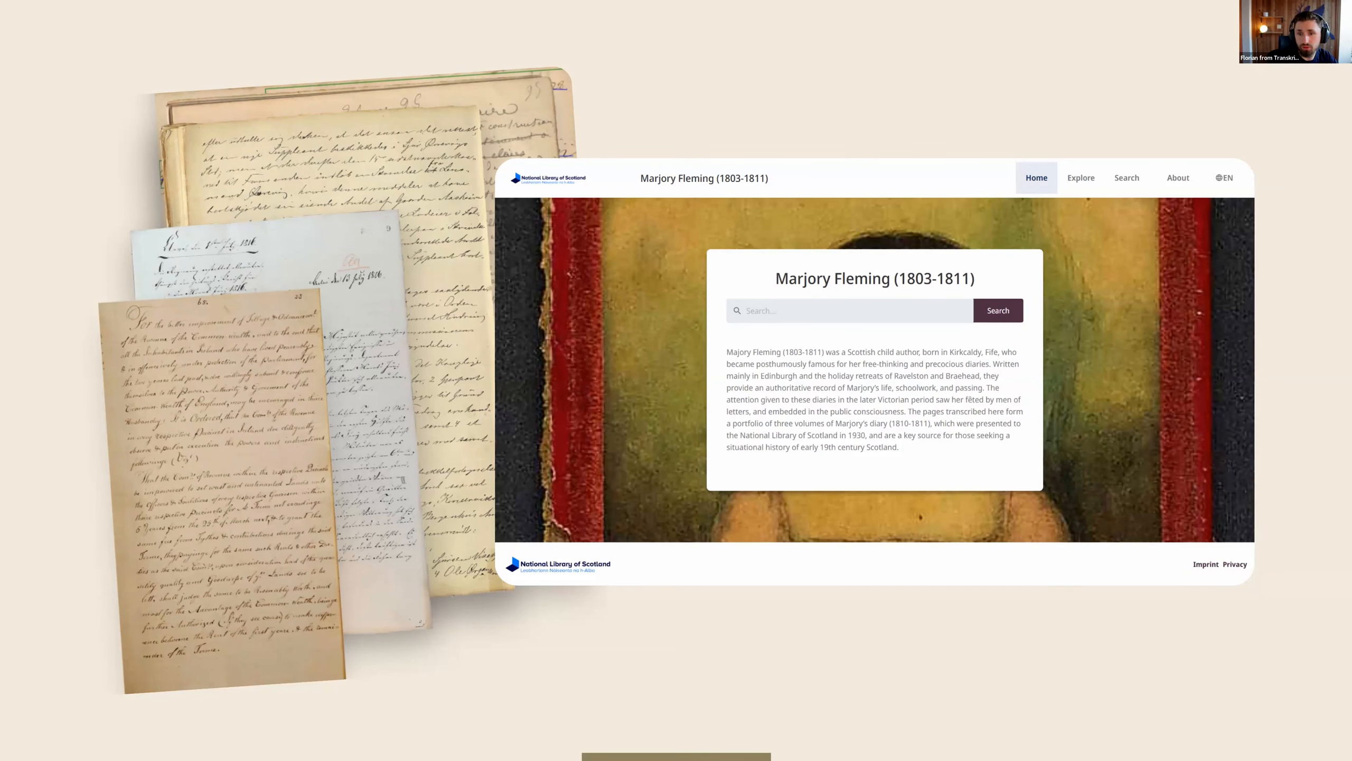
key("Right")
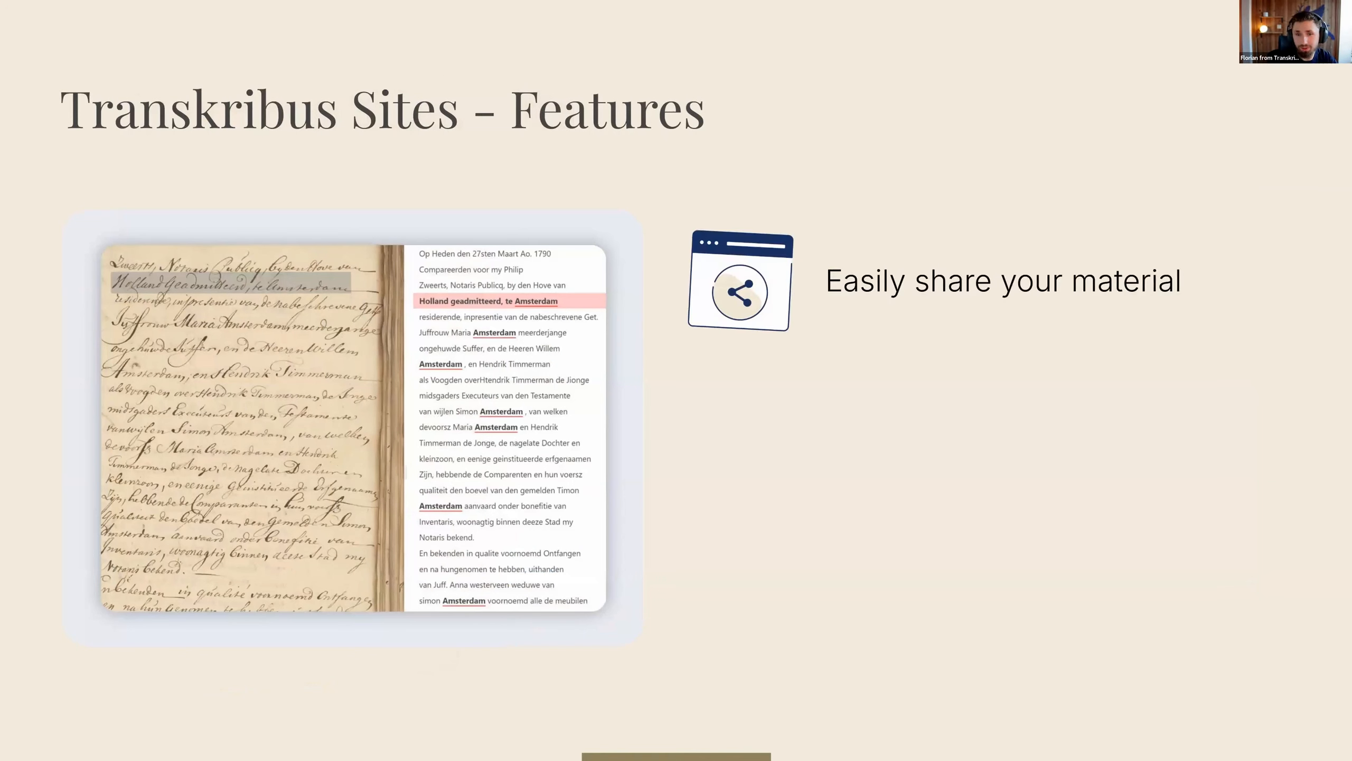
key("Right")
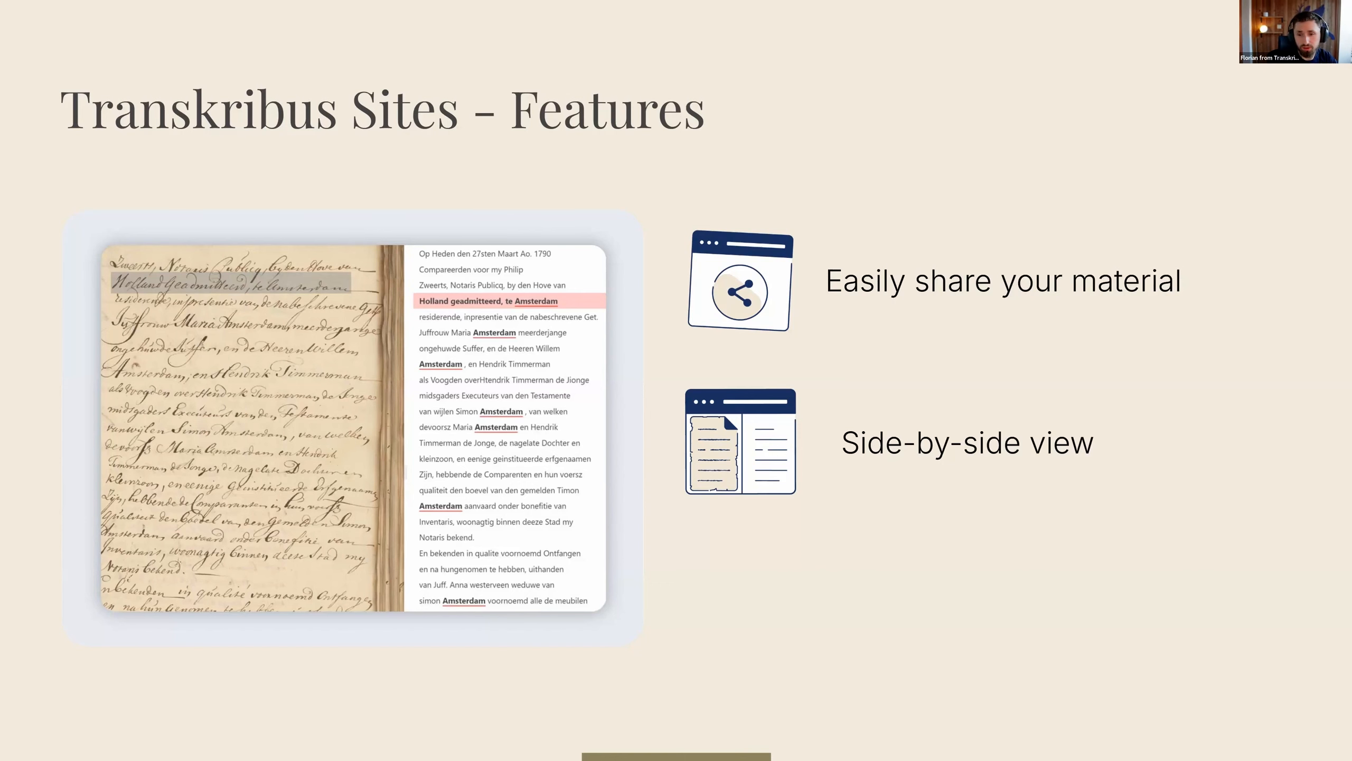
key("Right")
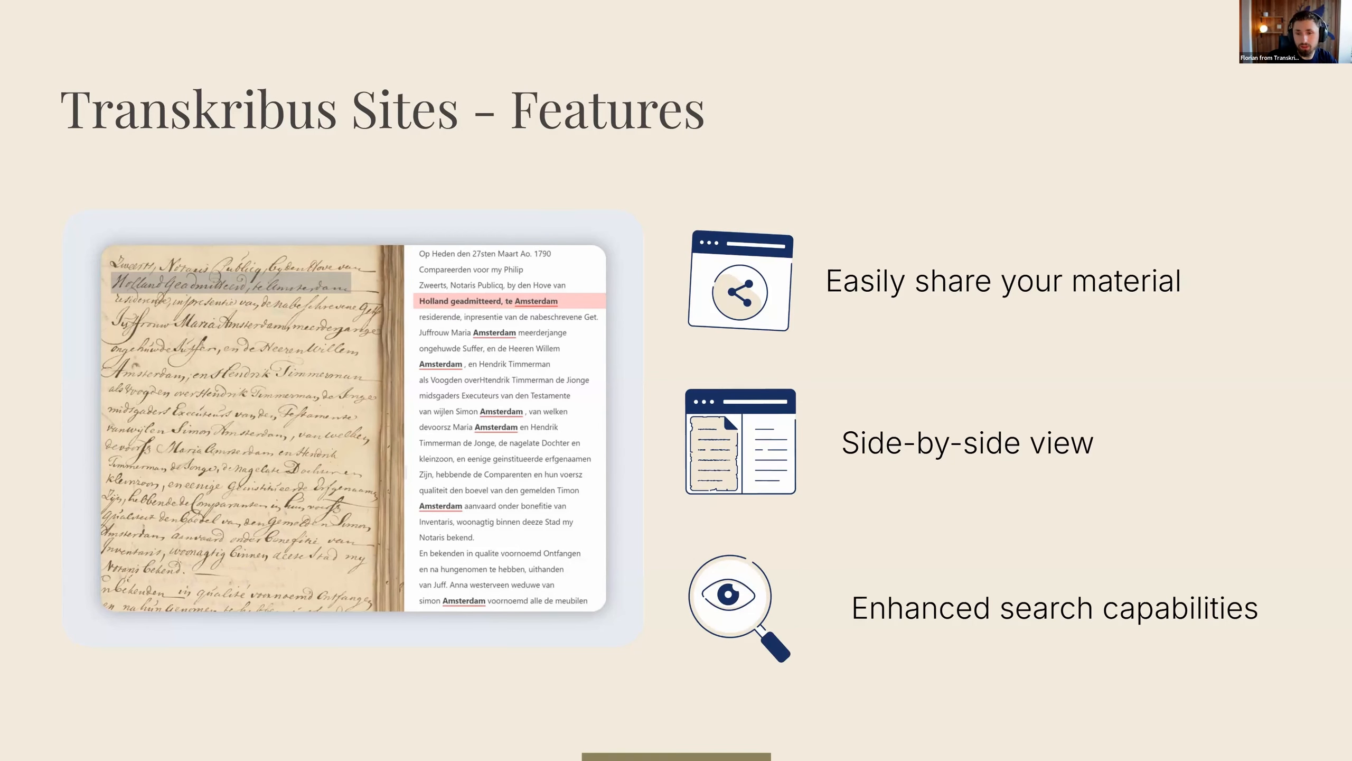
key("Right")
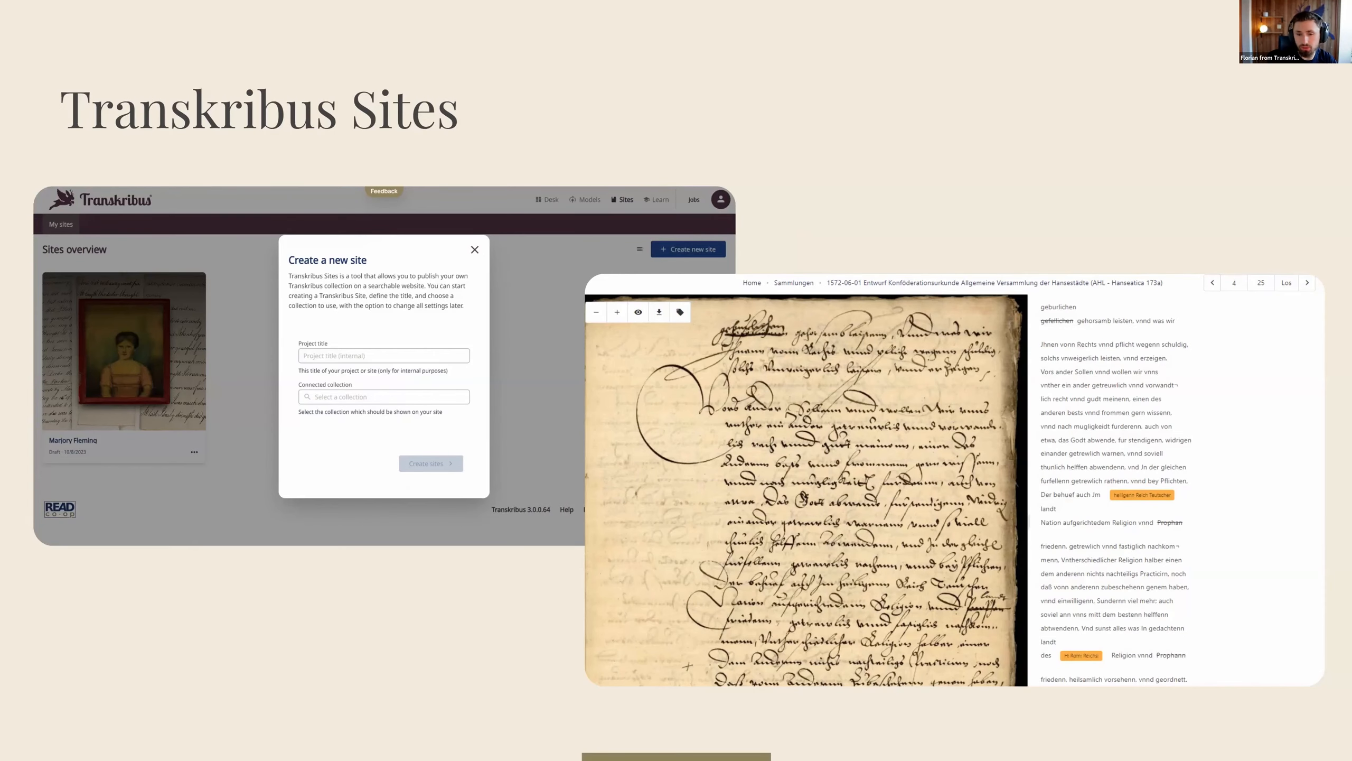
key("Right")
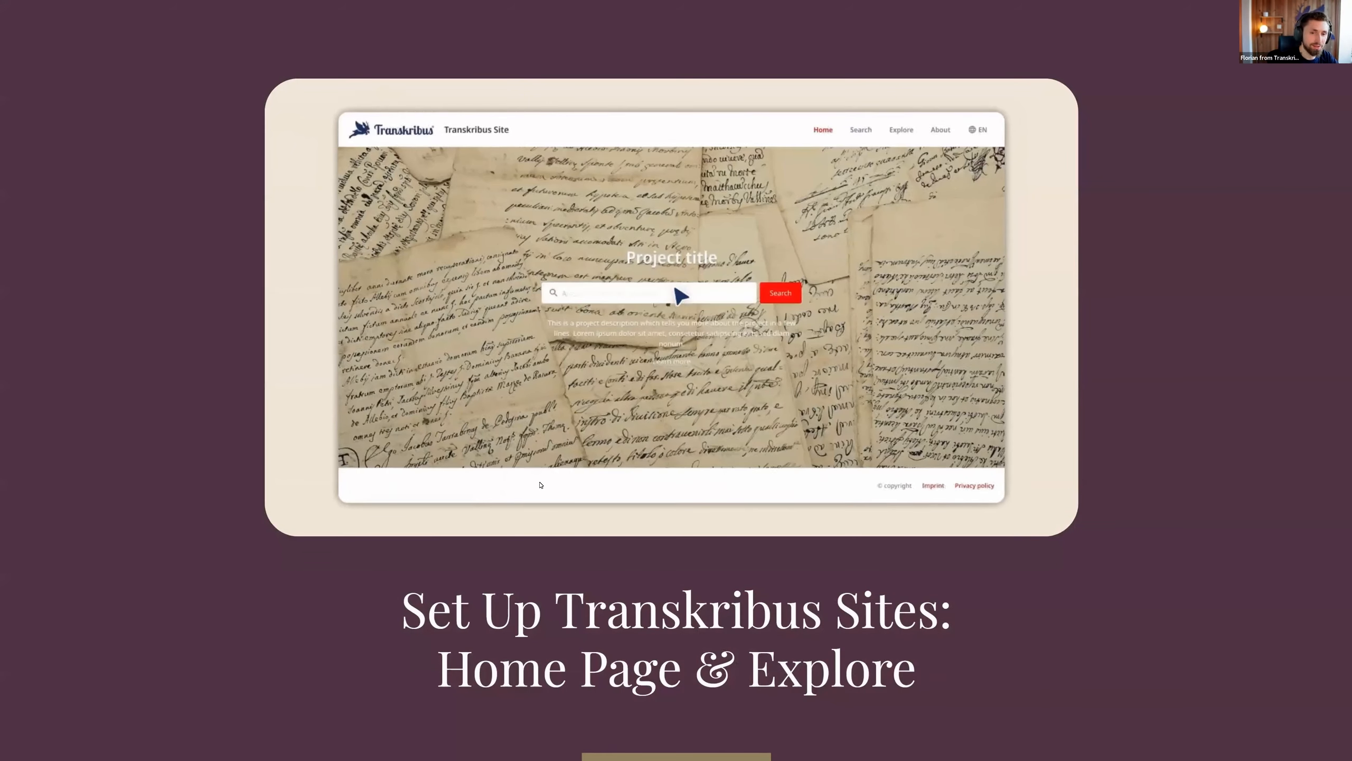
key("Right")
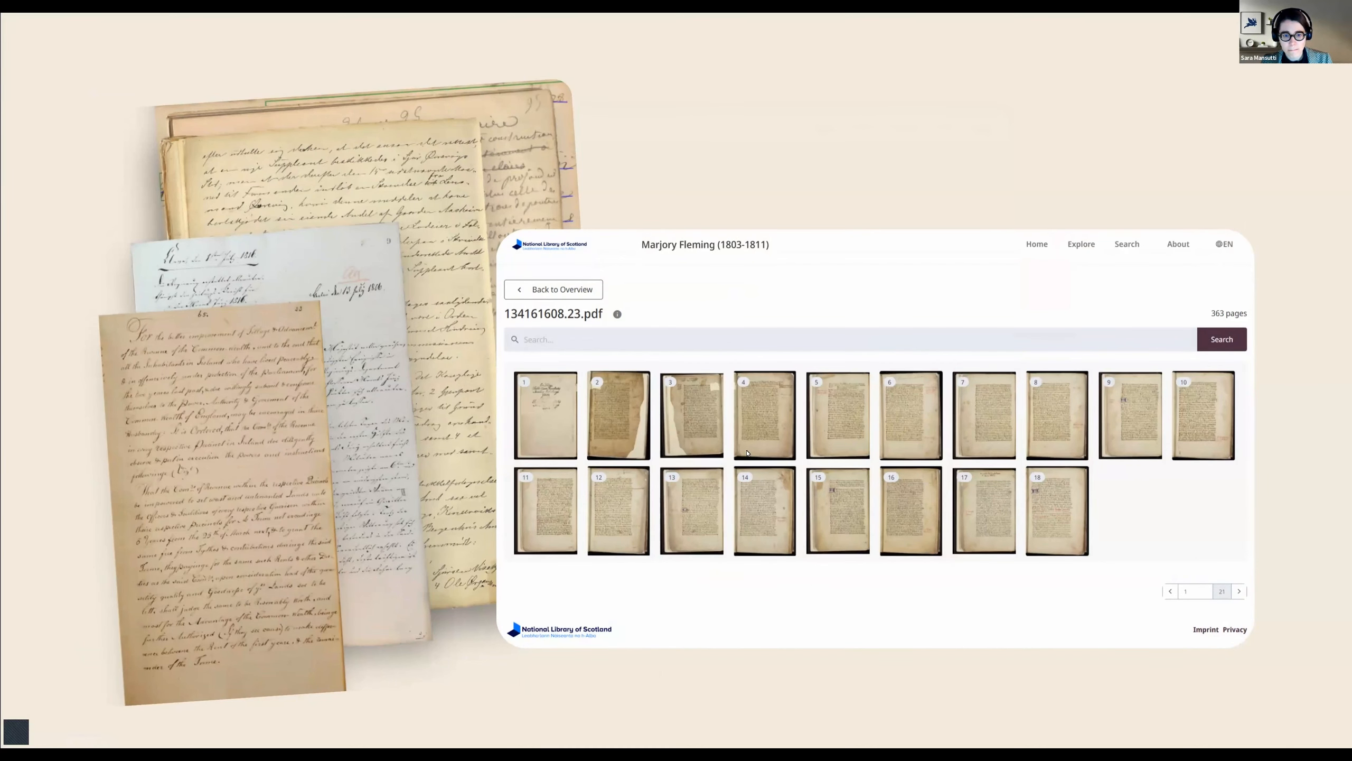
left_click(447, 396)
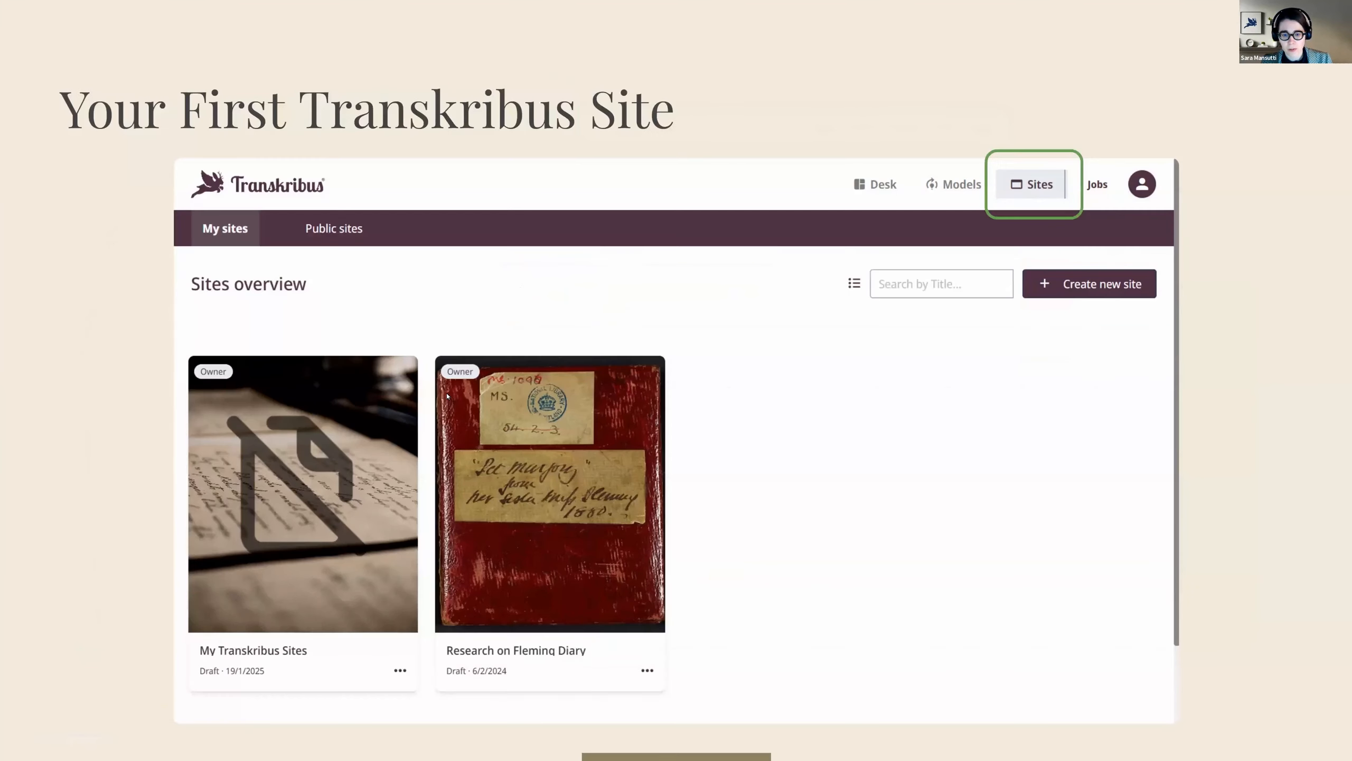
left_click(448, 396)
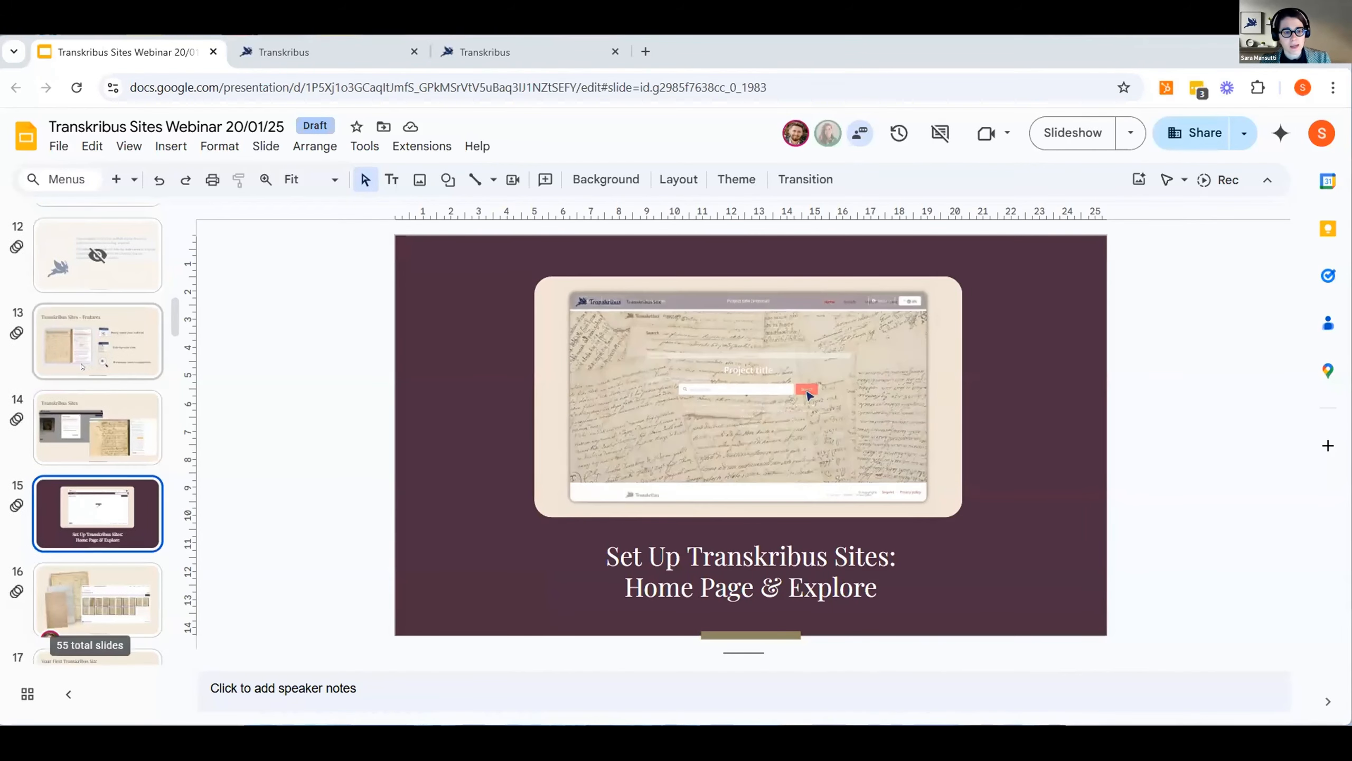
scroll(88, 608, "down", 3)
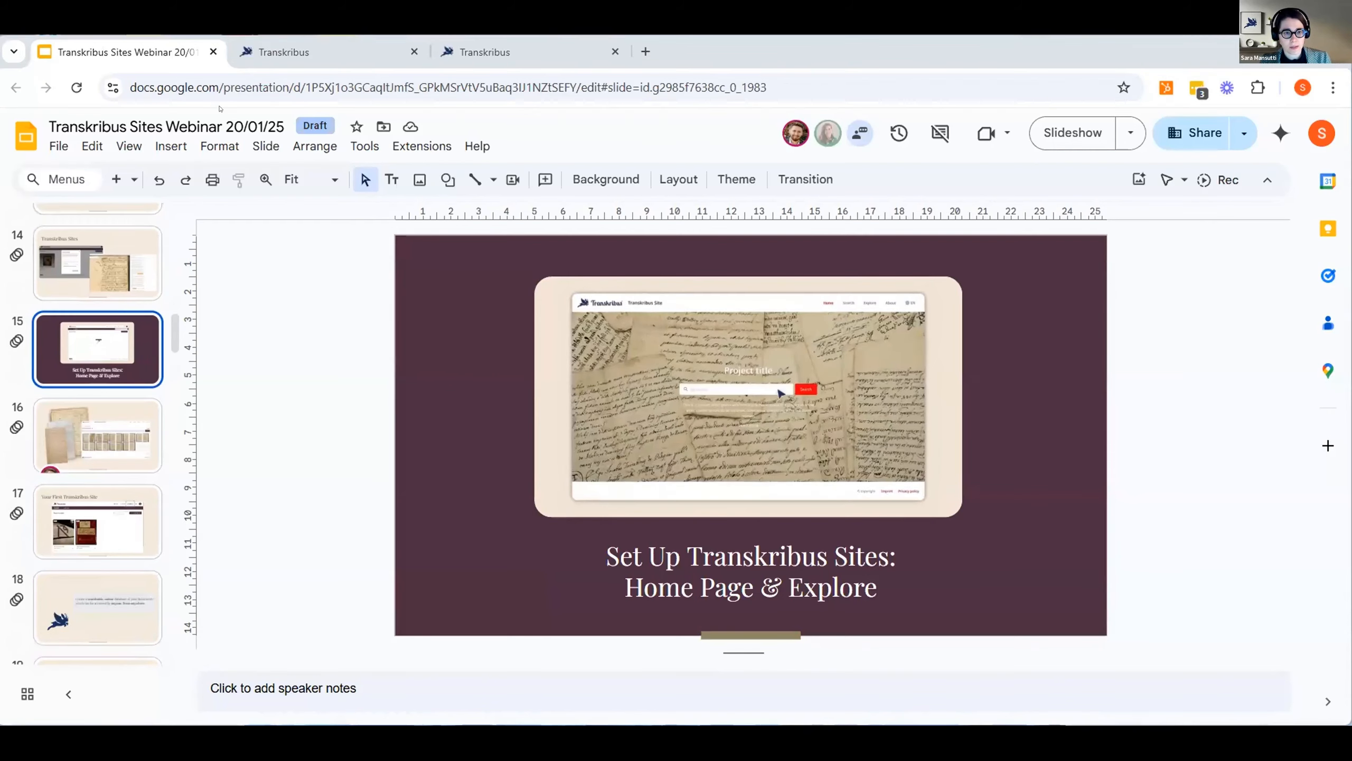
Step: Switch to Transkribus and open the overview of your own sites
left_click(284, 52)
left_click(93, 128)
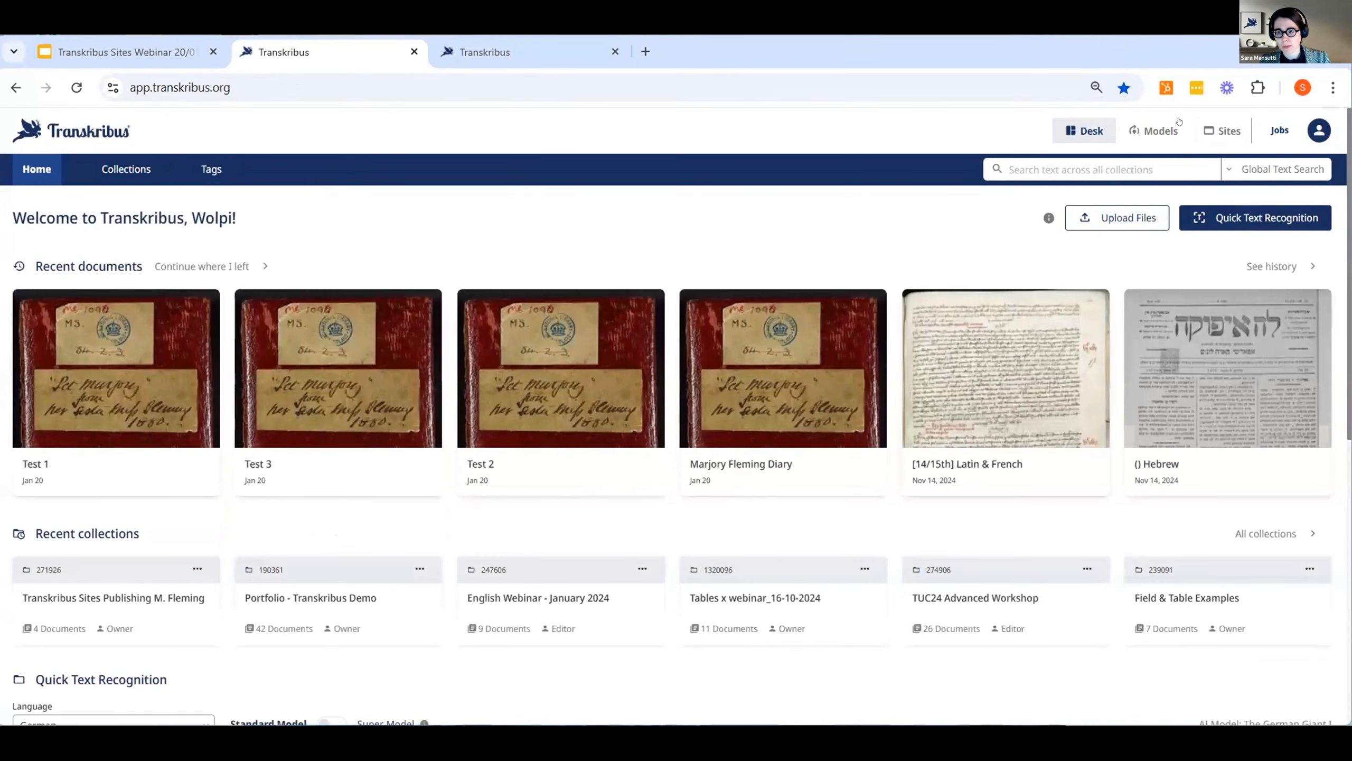
left_click(1212, 131)
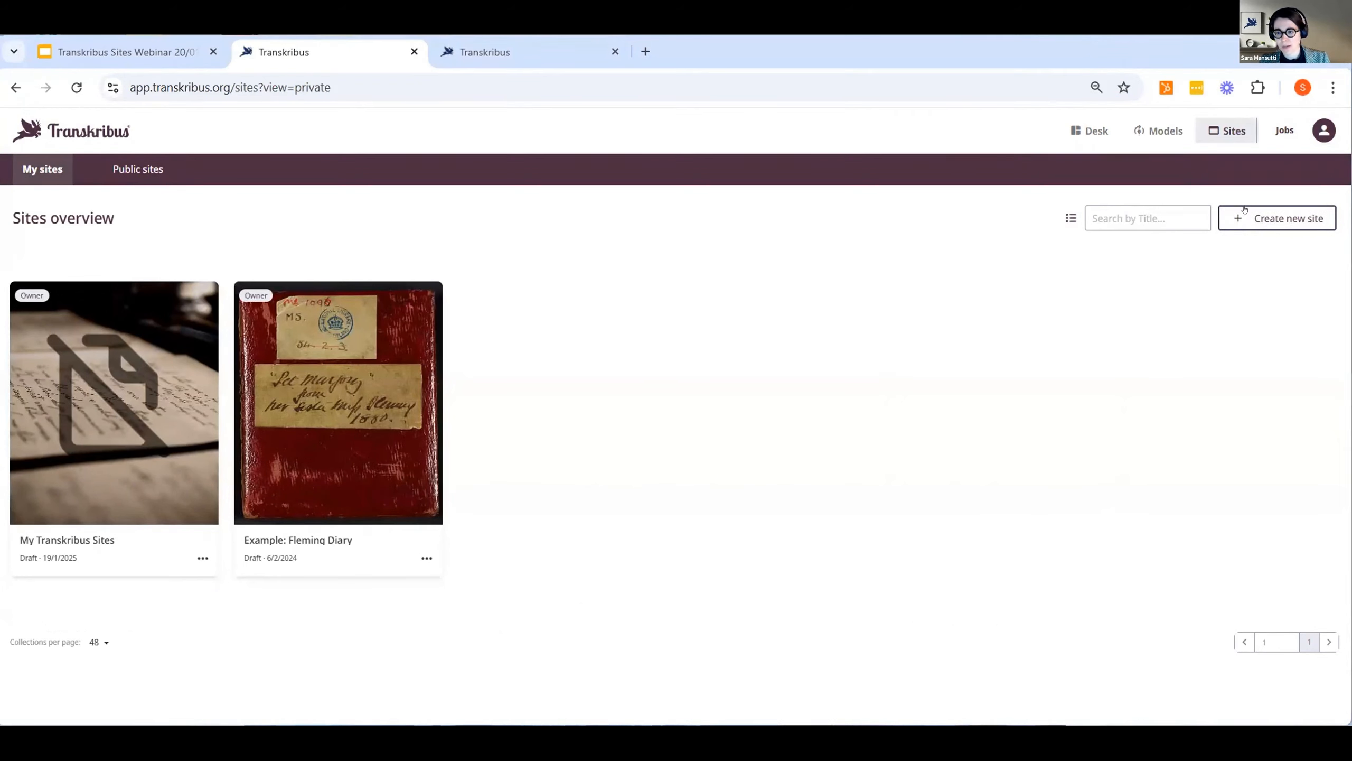
Step: Start creating a new site with the project title "Marjory Fleming's Diary"
left_click(1268, 219)
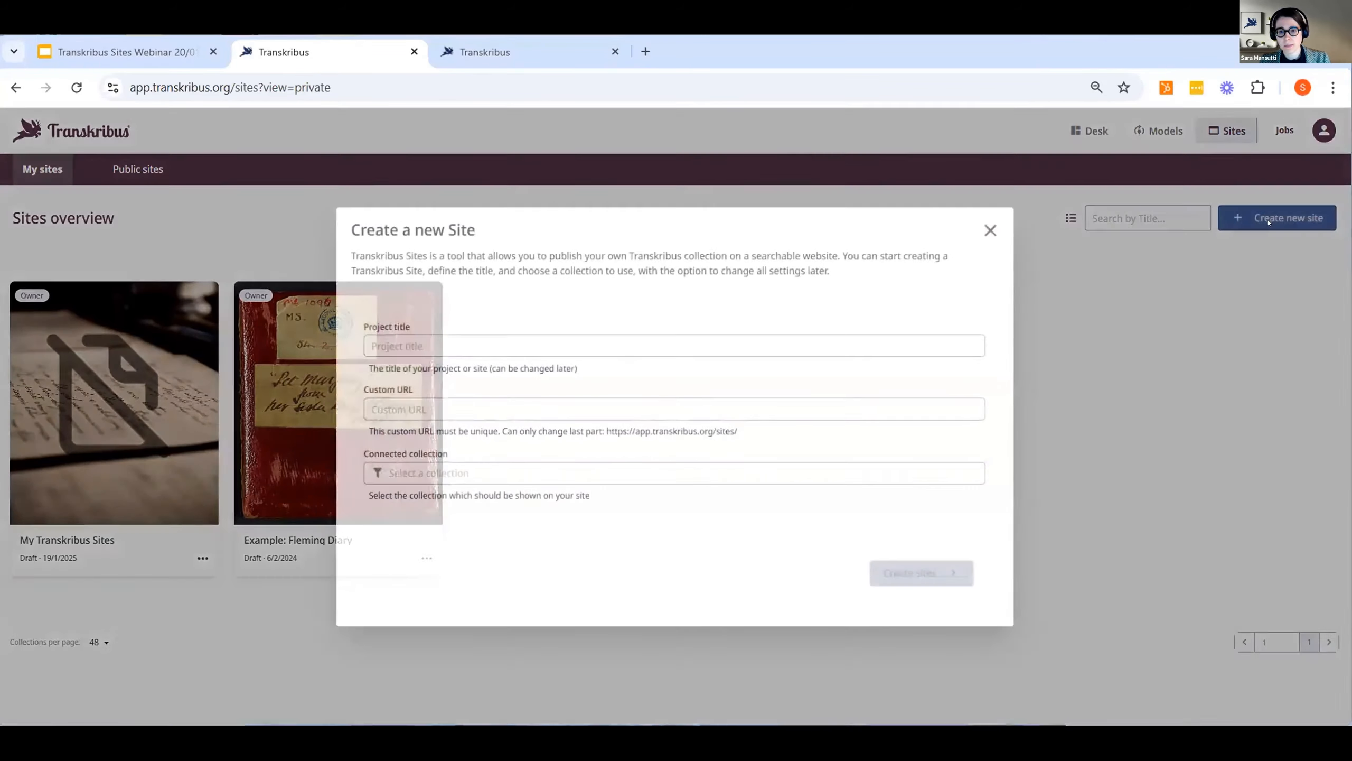
left_click(479, 346)
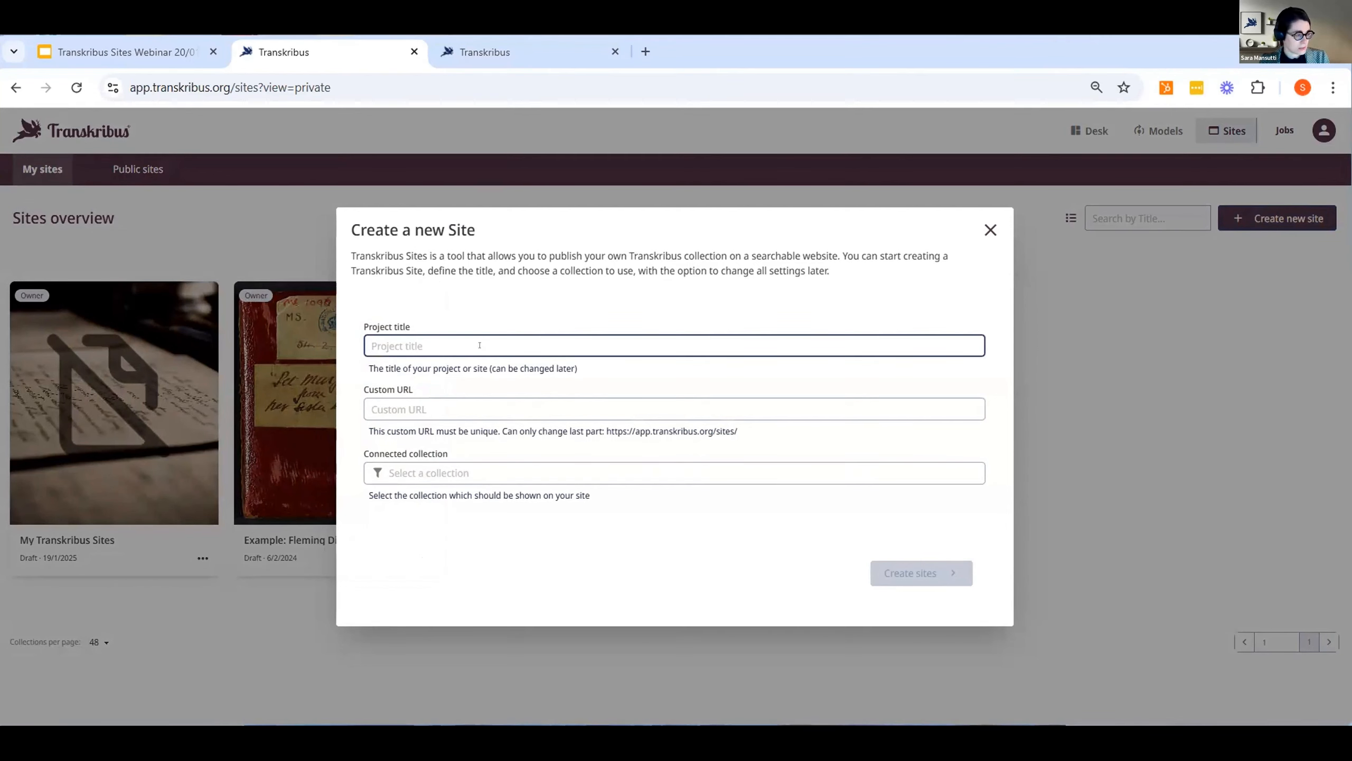
type("Marjory Fleming's Diary")
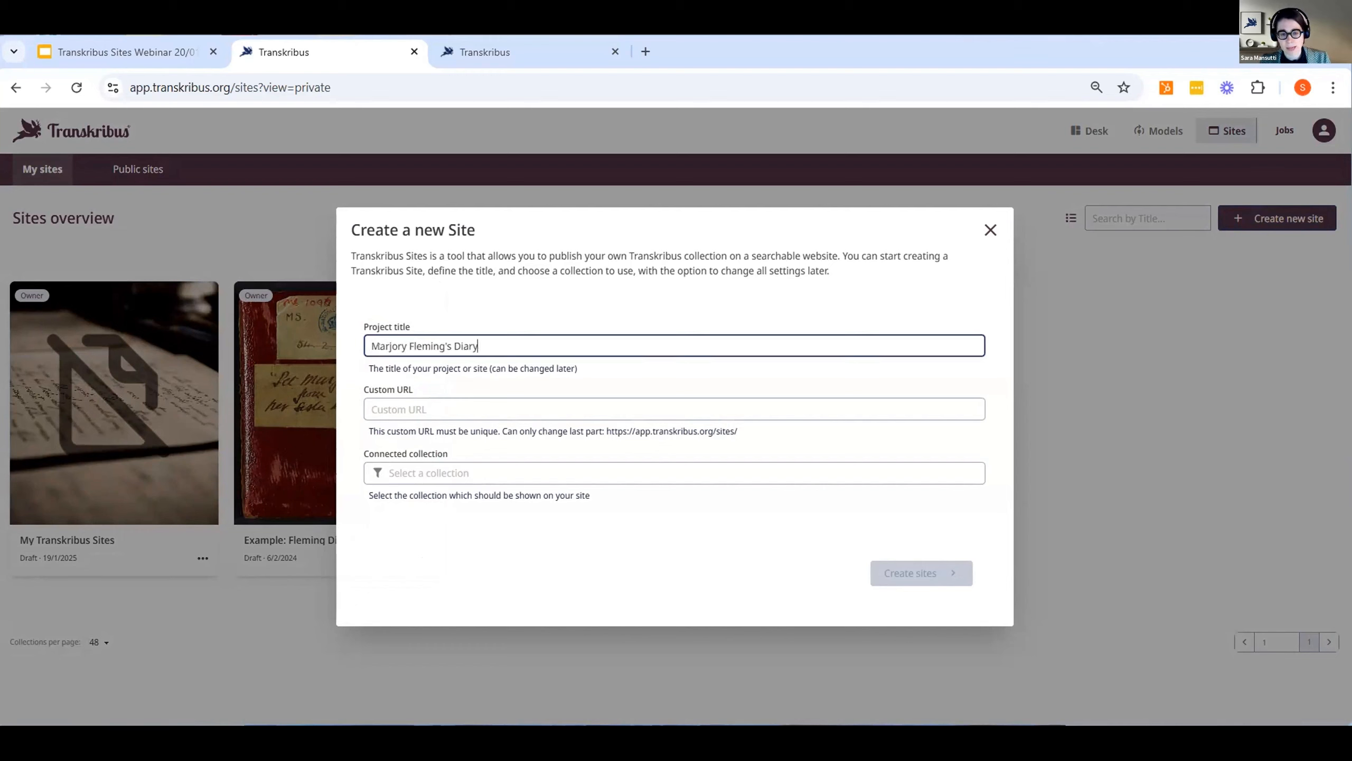
Step: Try to set the new site's custom URL ending to "fleming diary"
left_click(420, 403)
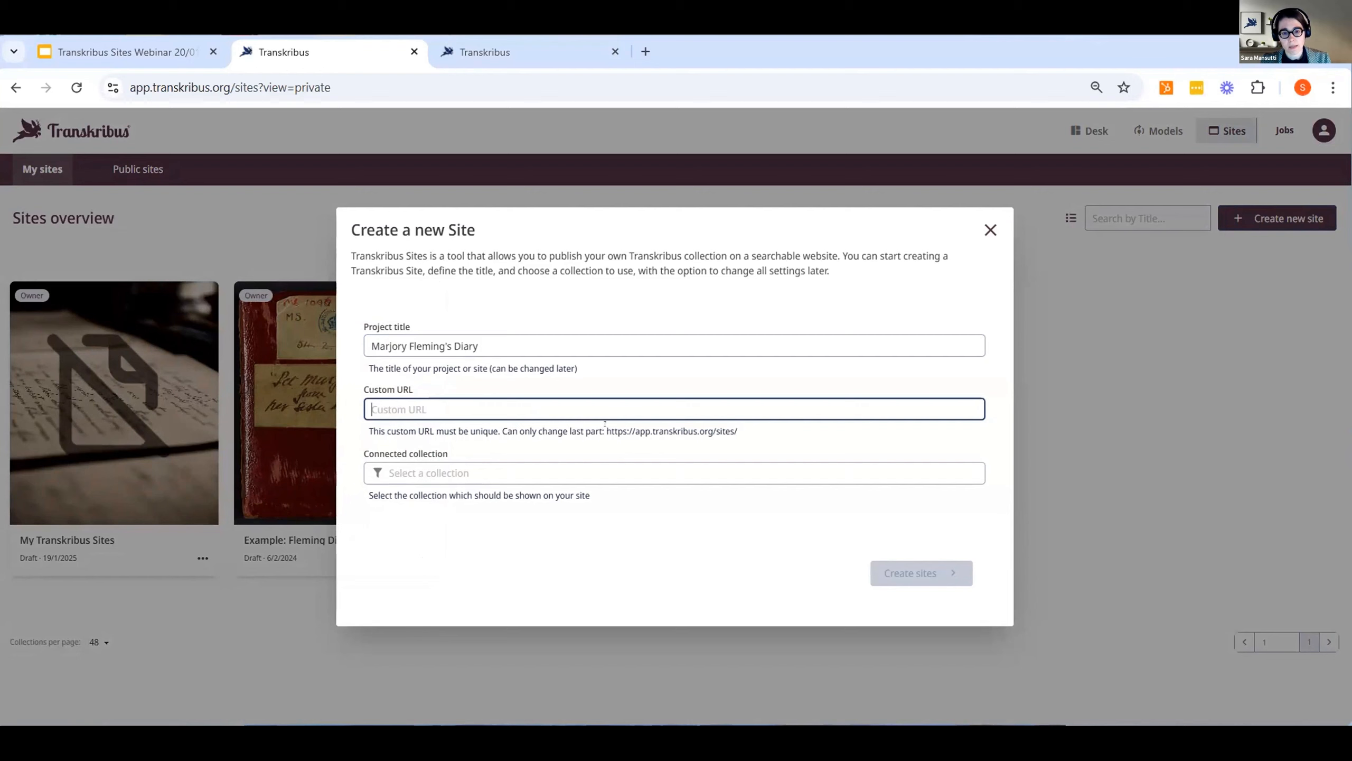
left_click_drag(605, 431, 746, 432)
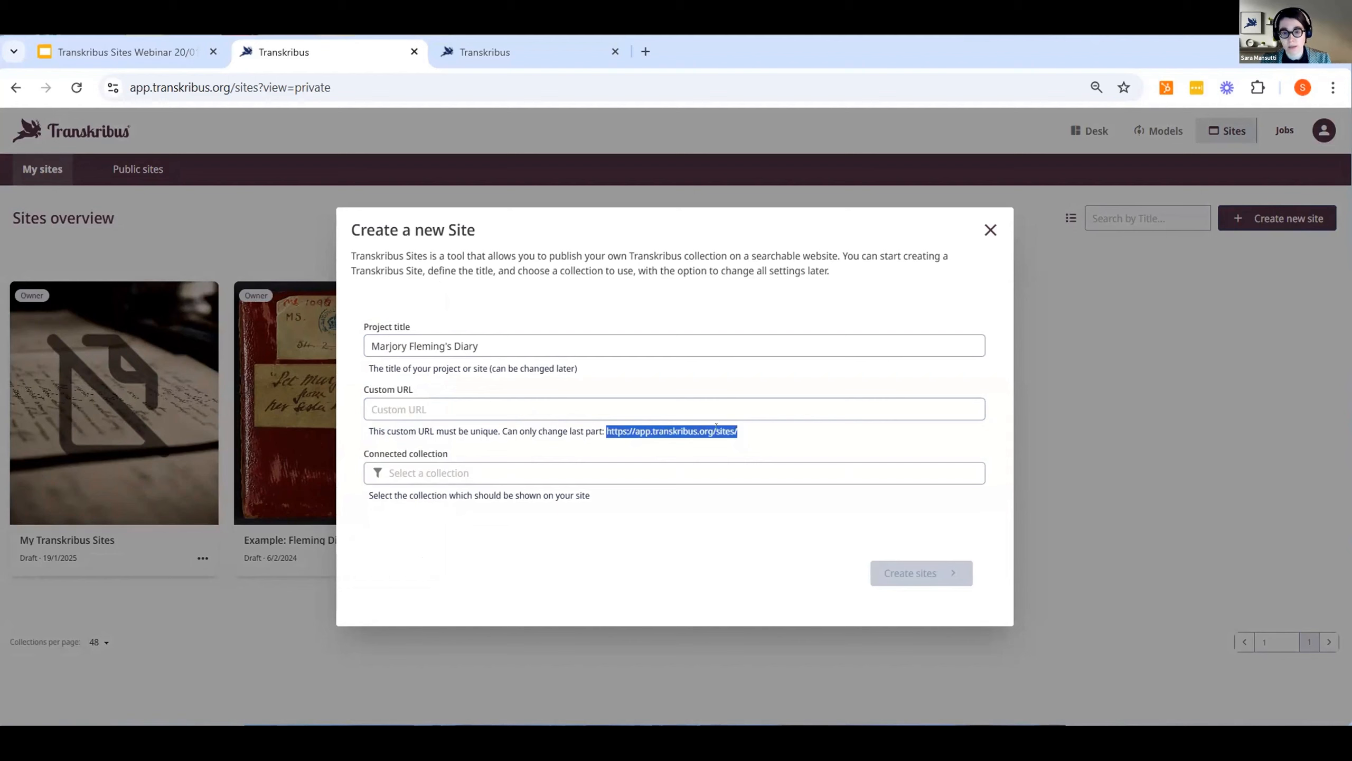
left_click(591, 405)
type("felming d")
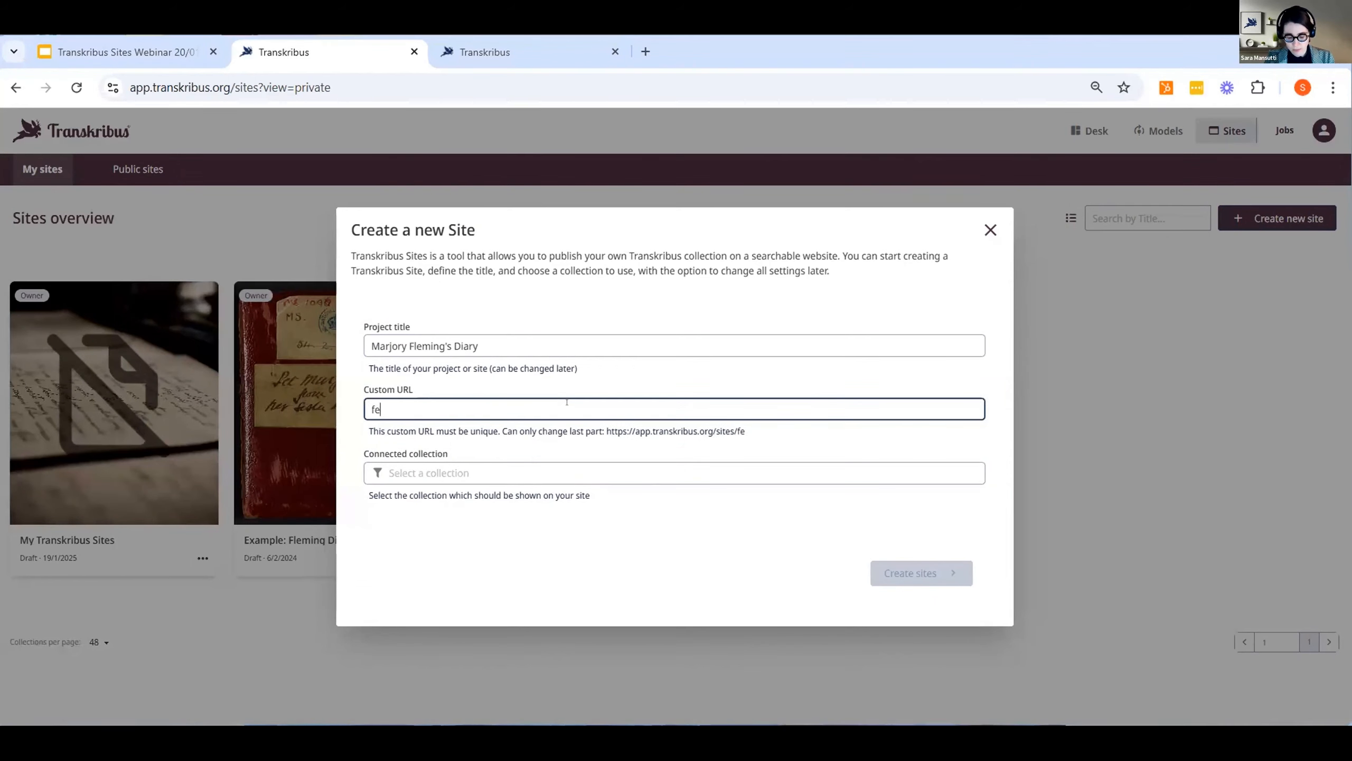
key("BackSpace")
key("BackSpace")
key("BackSpace")
key("BackSpace")
key("BackSpace")
key("BackSpace")
key("BackSpace")
key("BackSpace")
type("lemingh")
key("BackSpace")
type("diary")
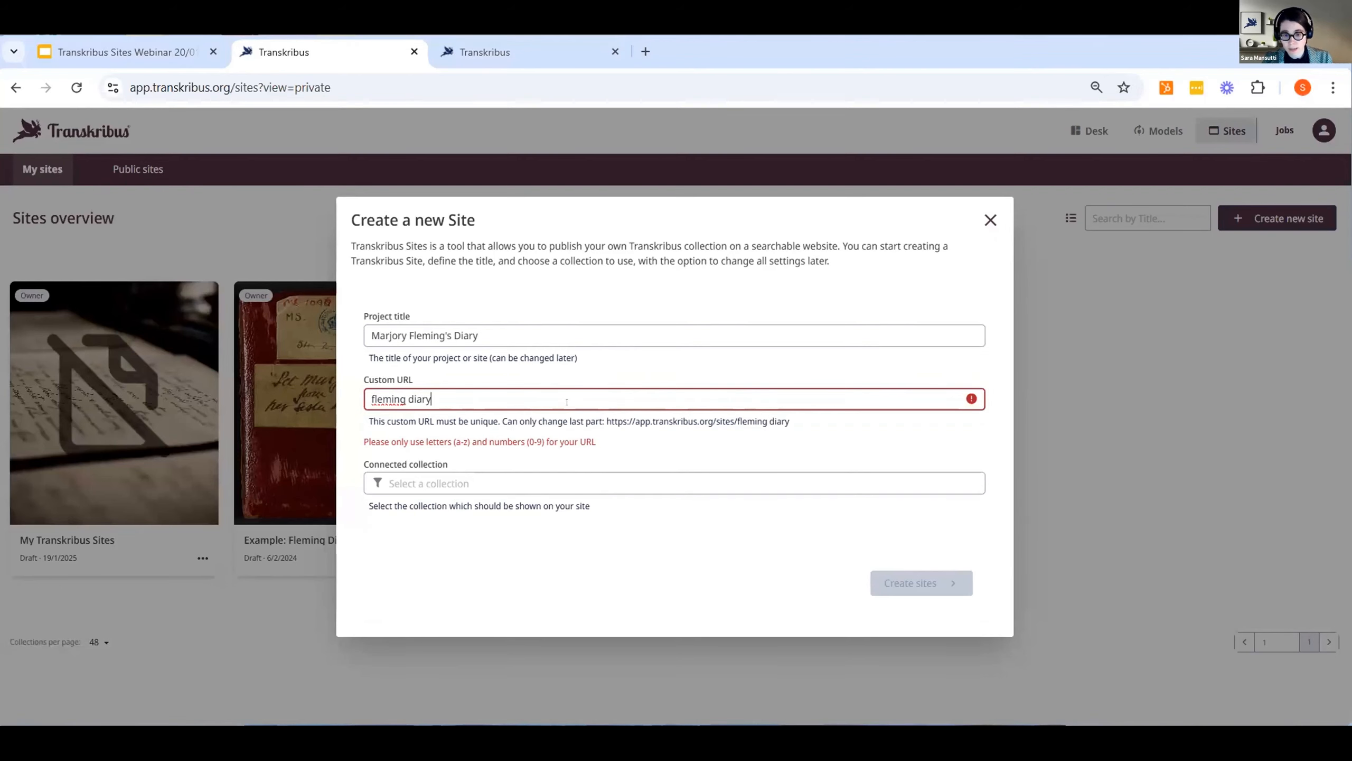
Step: Correct the custom URL ending to "fleming-diary-test", with hyphens instead of spaces
key("BackSpace")
key("BackSpace")
key("BackSpace")
key("BackSpace")
key("BackSpace")
key("BackSpace")
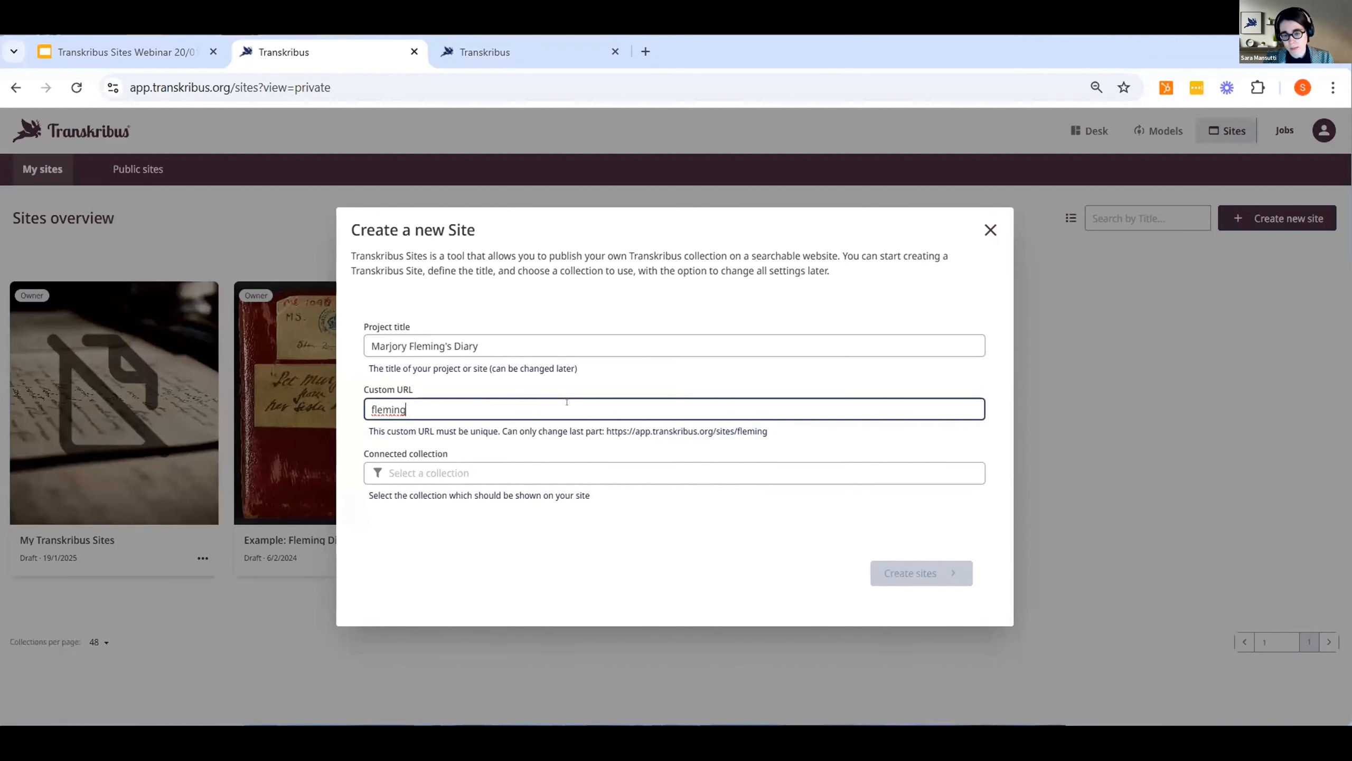
type("-")
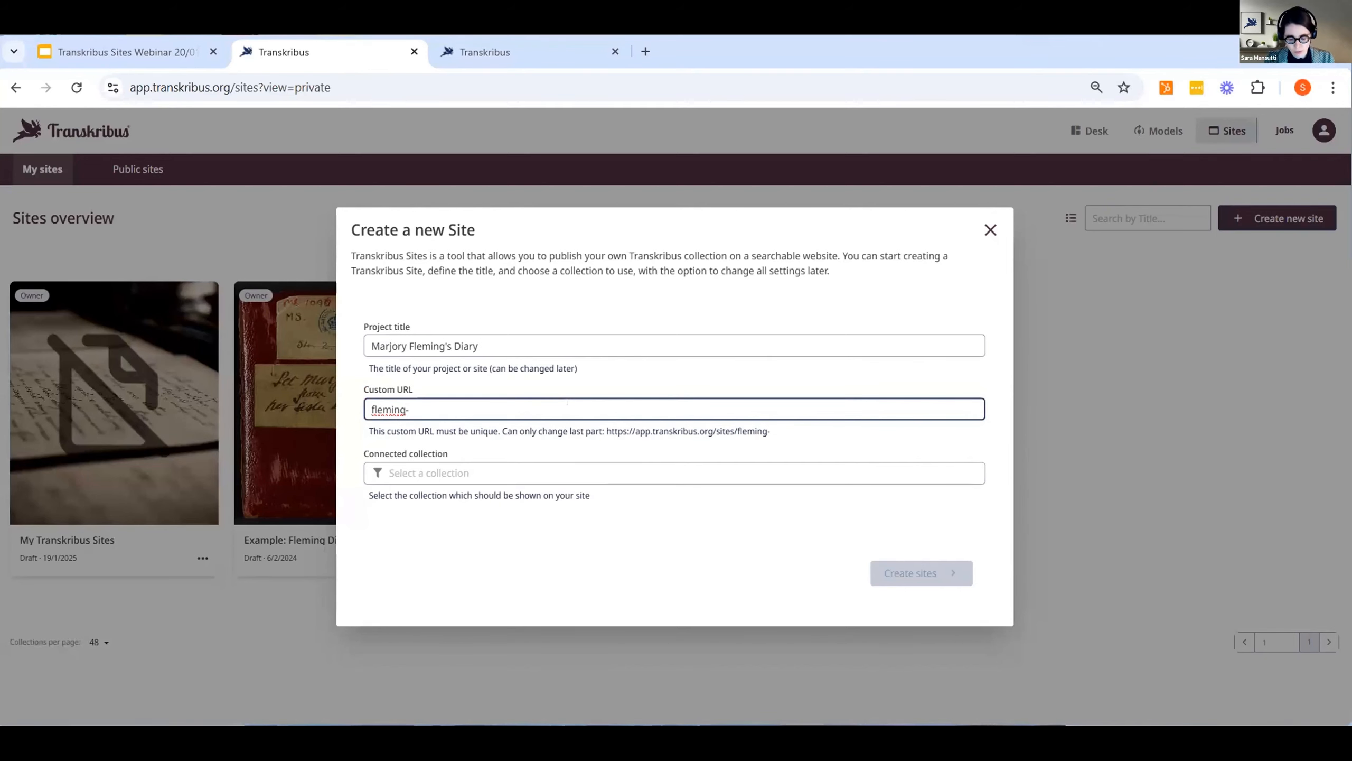
type("diary-test")
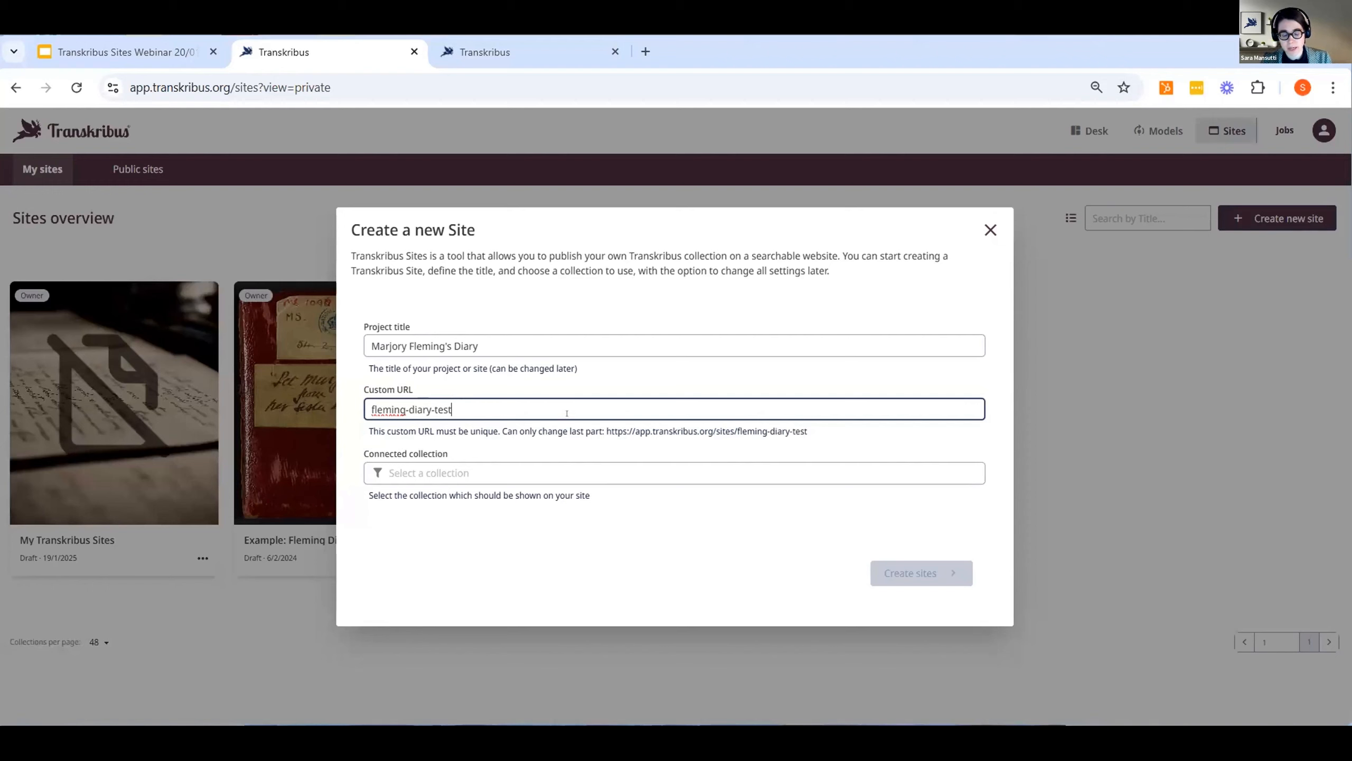
Step: Connect the collection "Transkribus Sites Publishing M. Fleming" and create the site
left_click(502, 472)
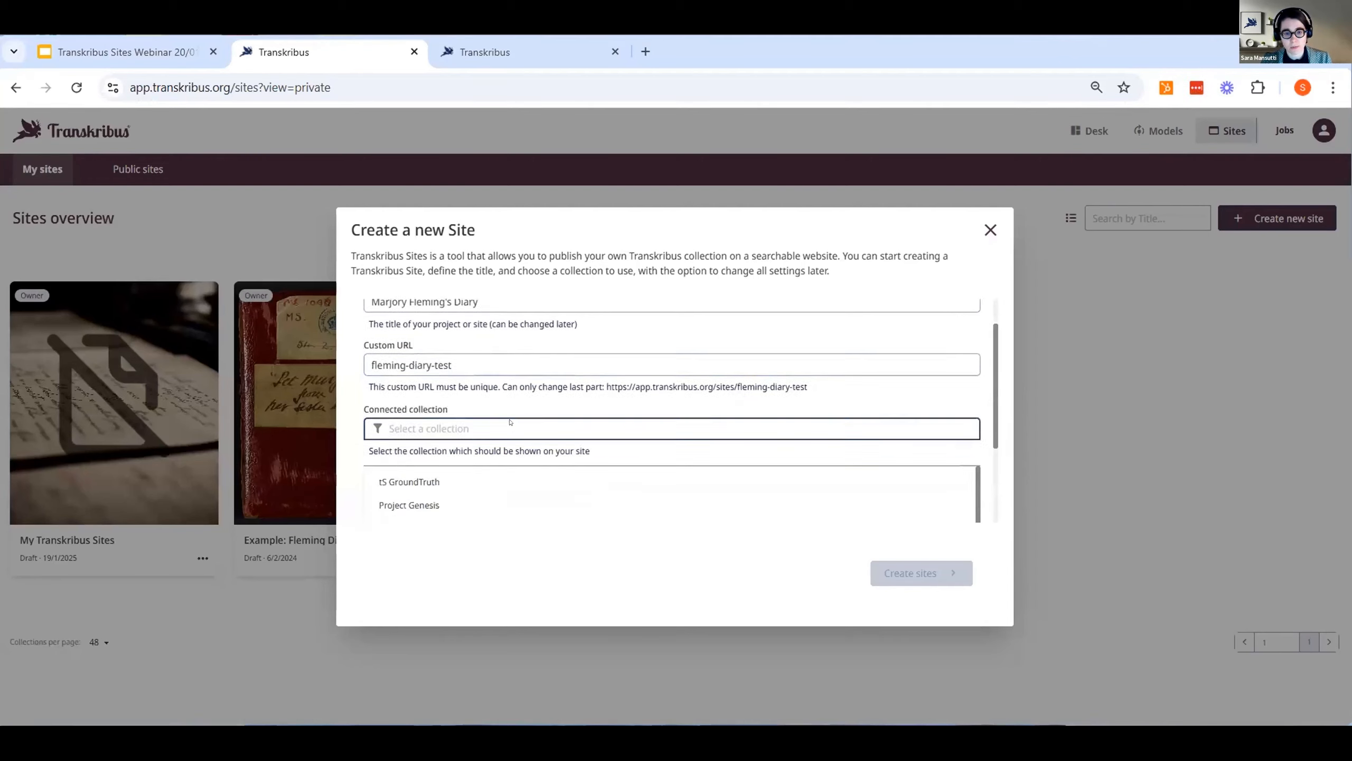
scroll(510, 423, "down", 5)
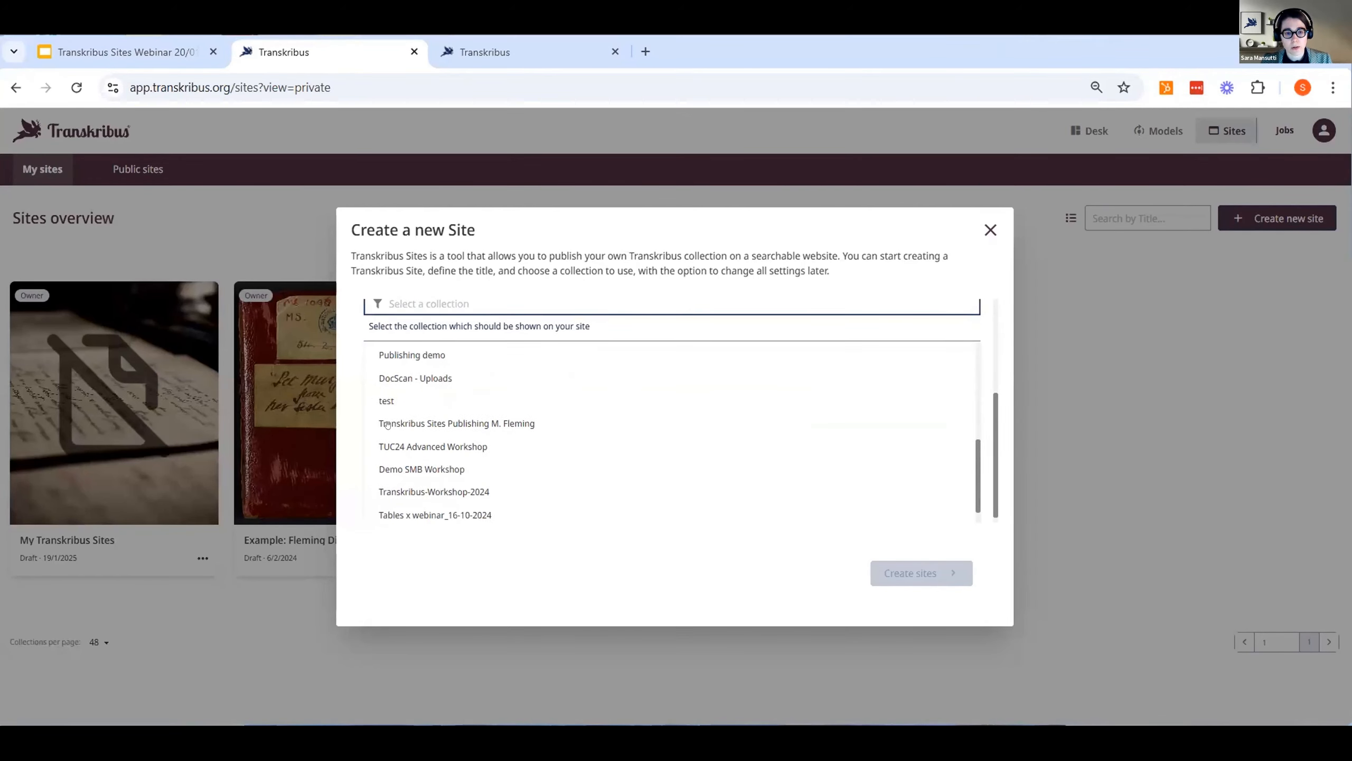
left_click(388, 424)
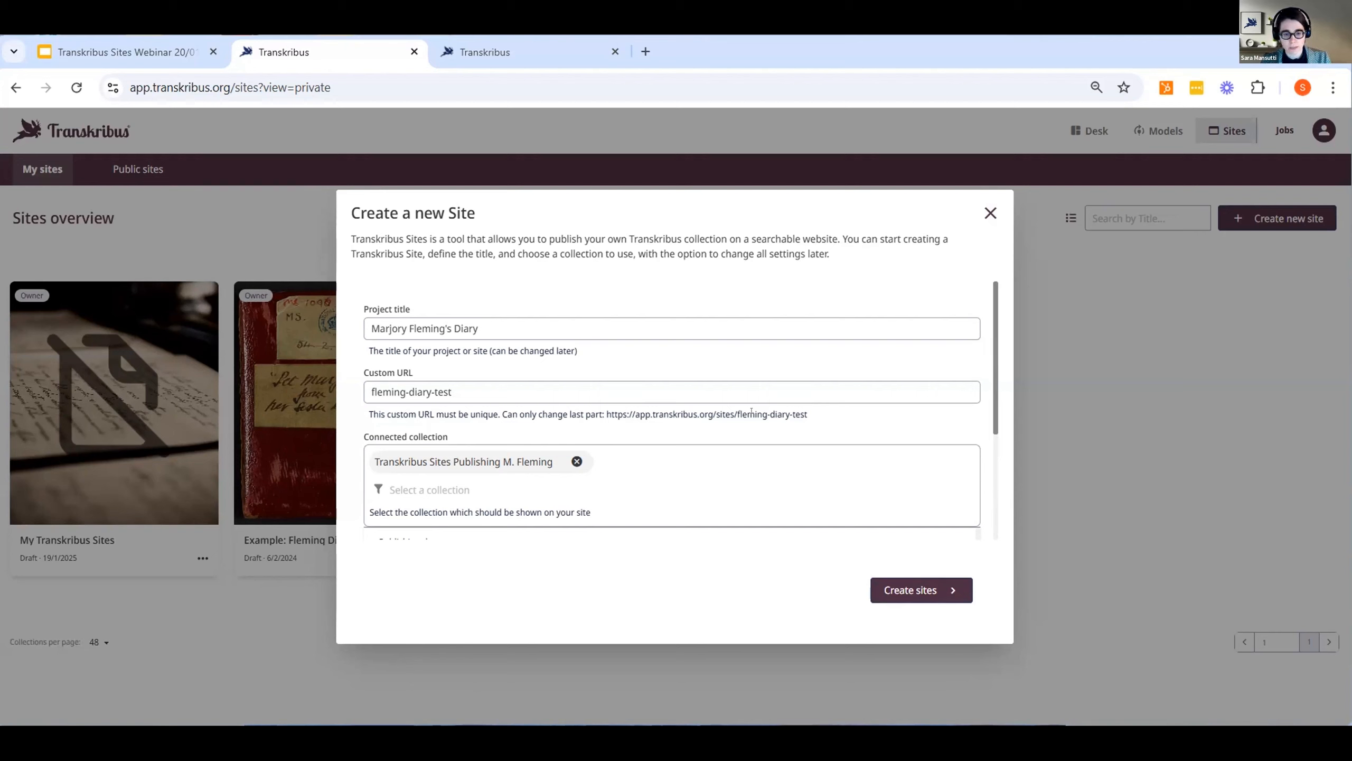
left_click(876, 584)
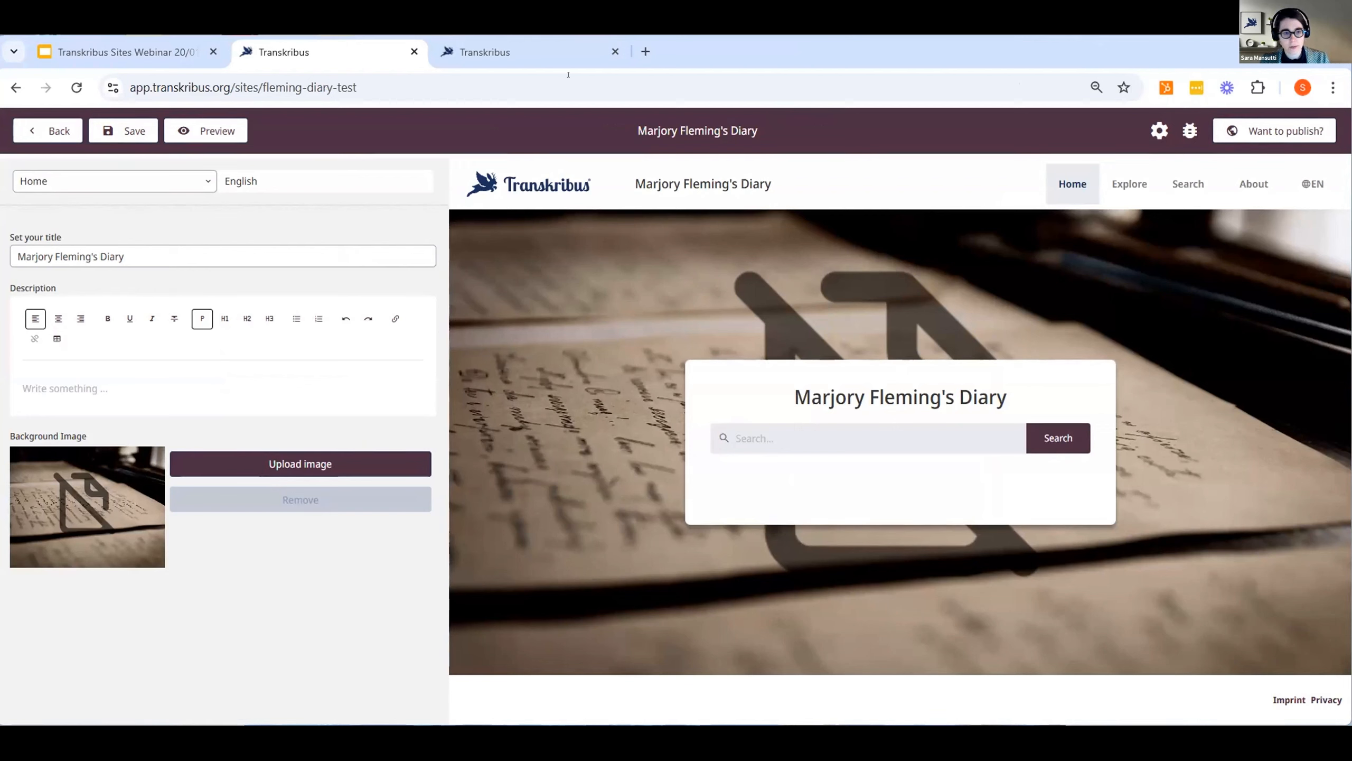
Step: Try an exclamation mark at the end of the home page title and remove it again
left_click(488, 179)
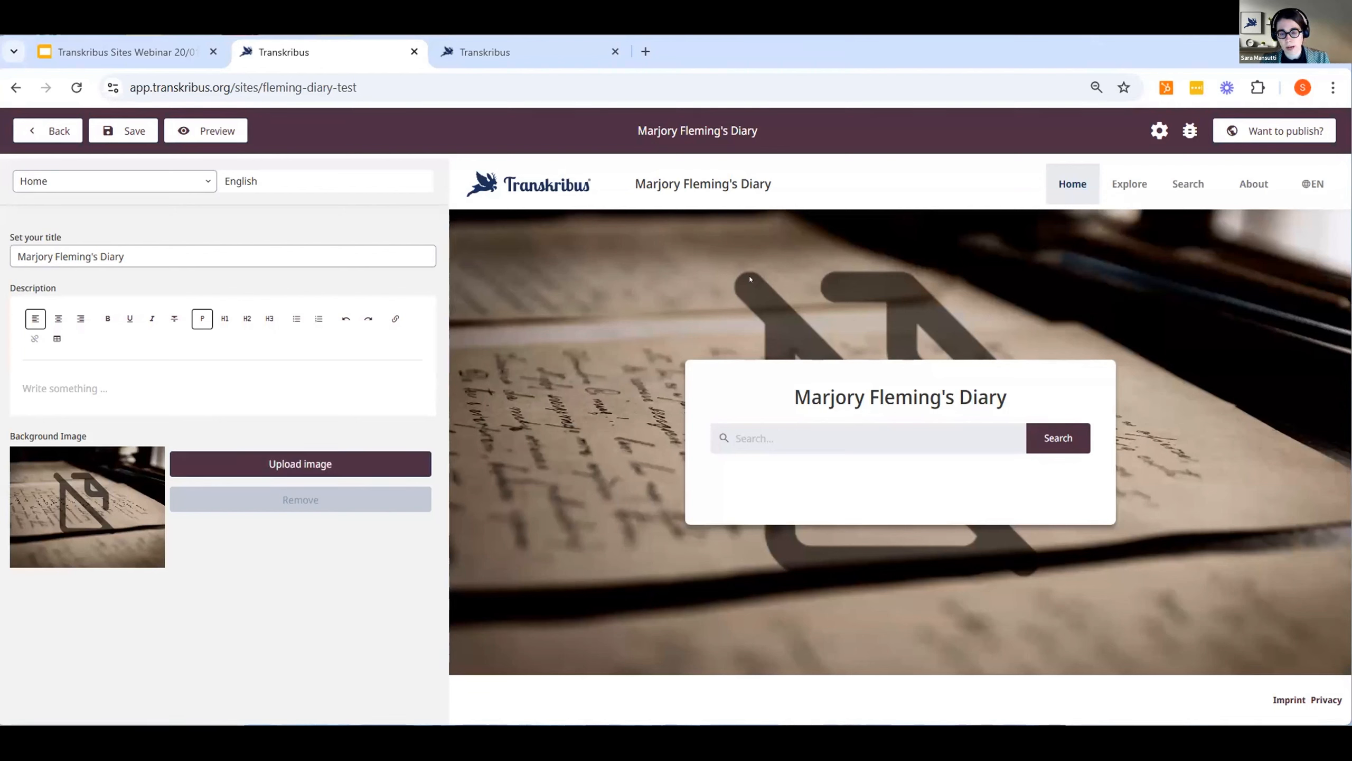
left_click(141, 254)
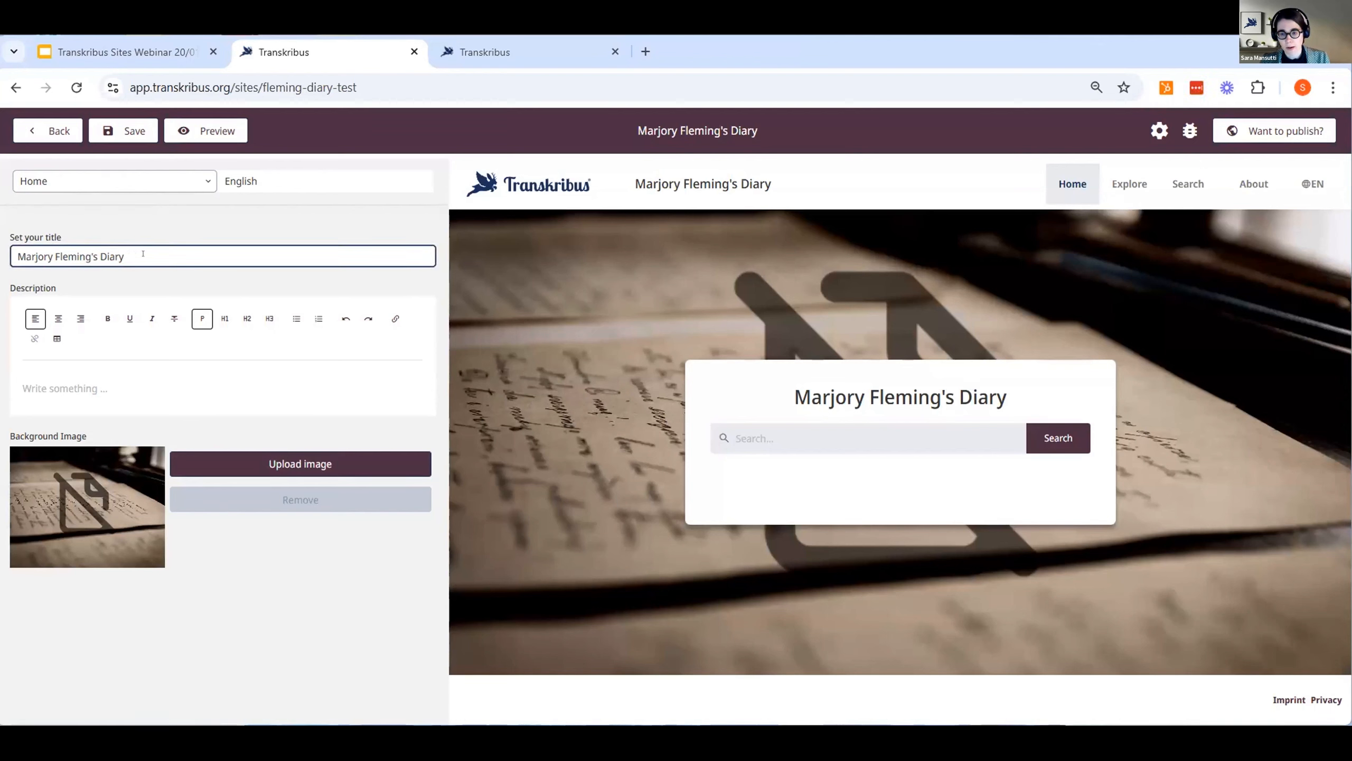
type("!")
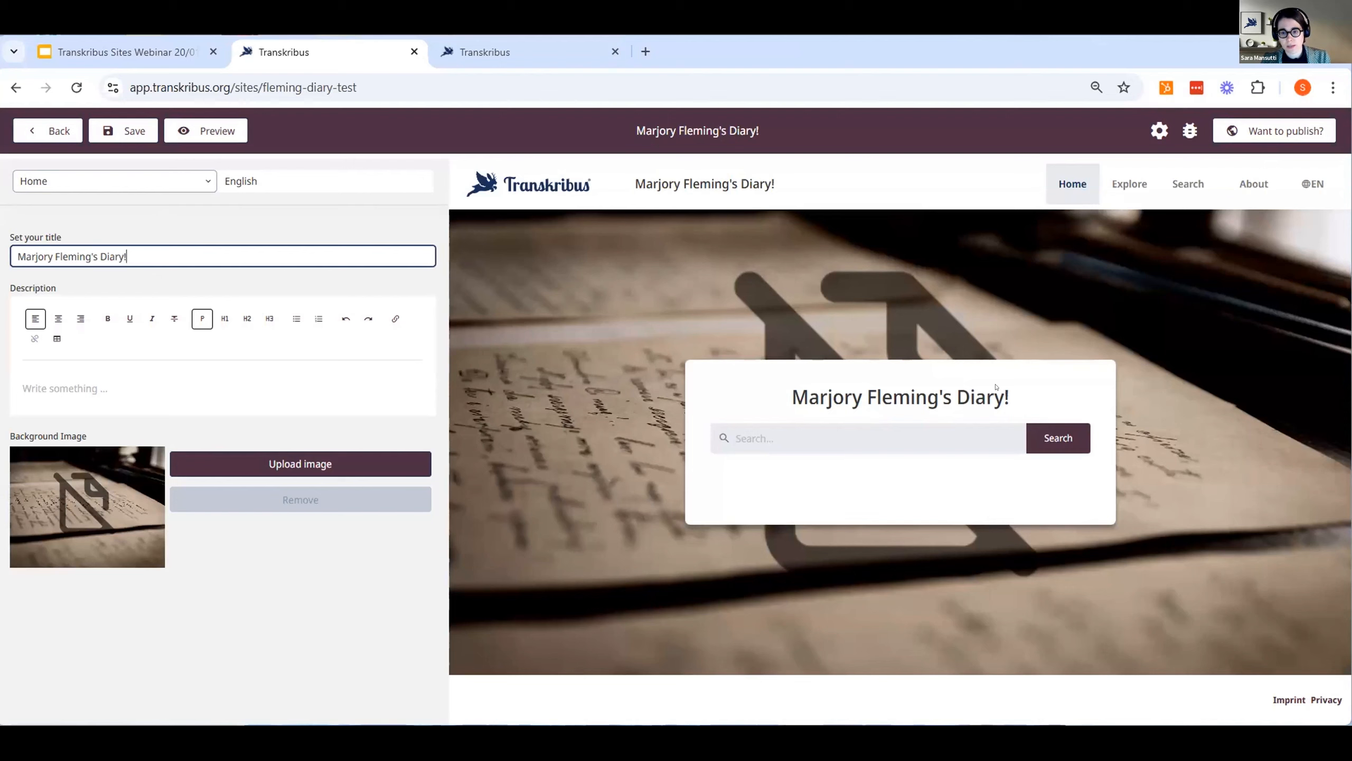
key("BackSpace")
Step: Preview the new site's home page and return to the editor
left_click(208, 136)
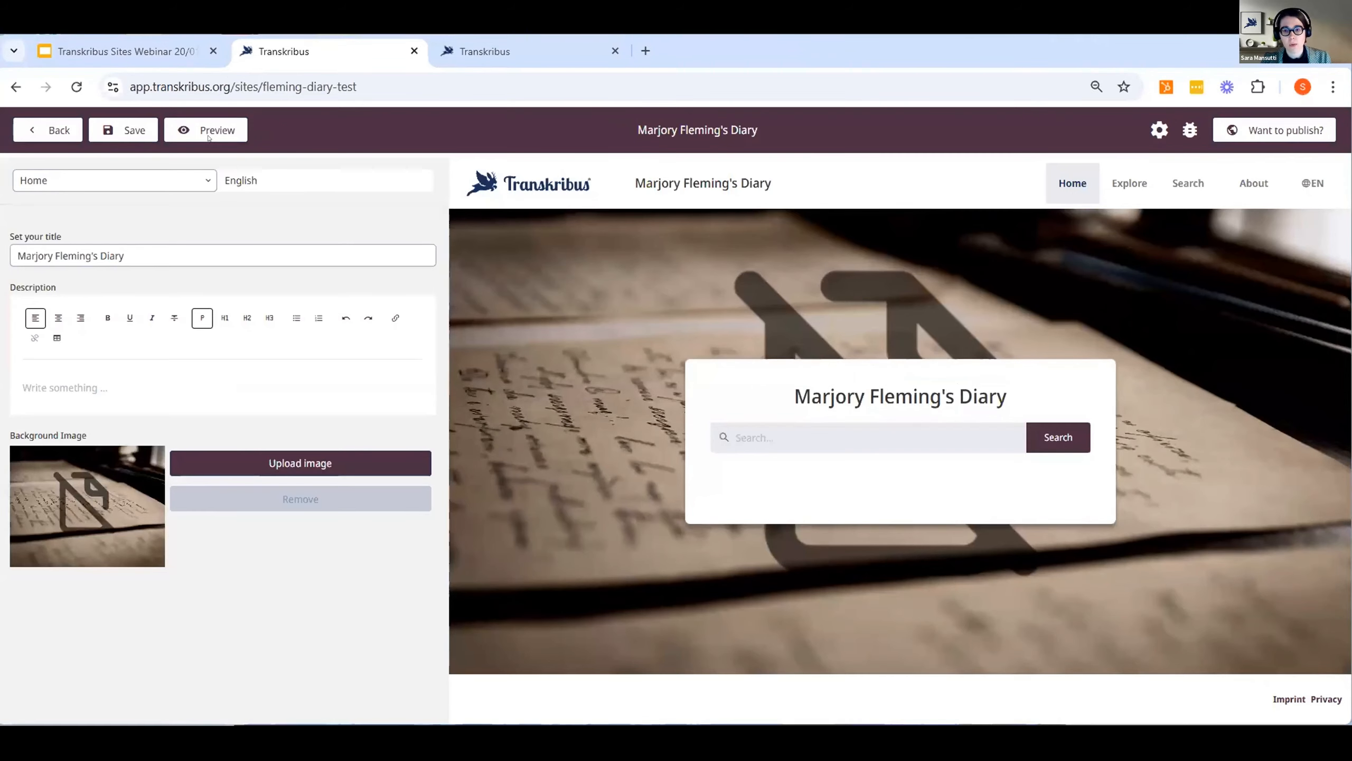
left_click(208, 131)
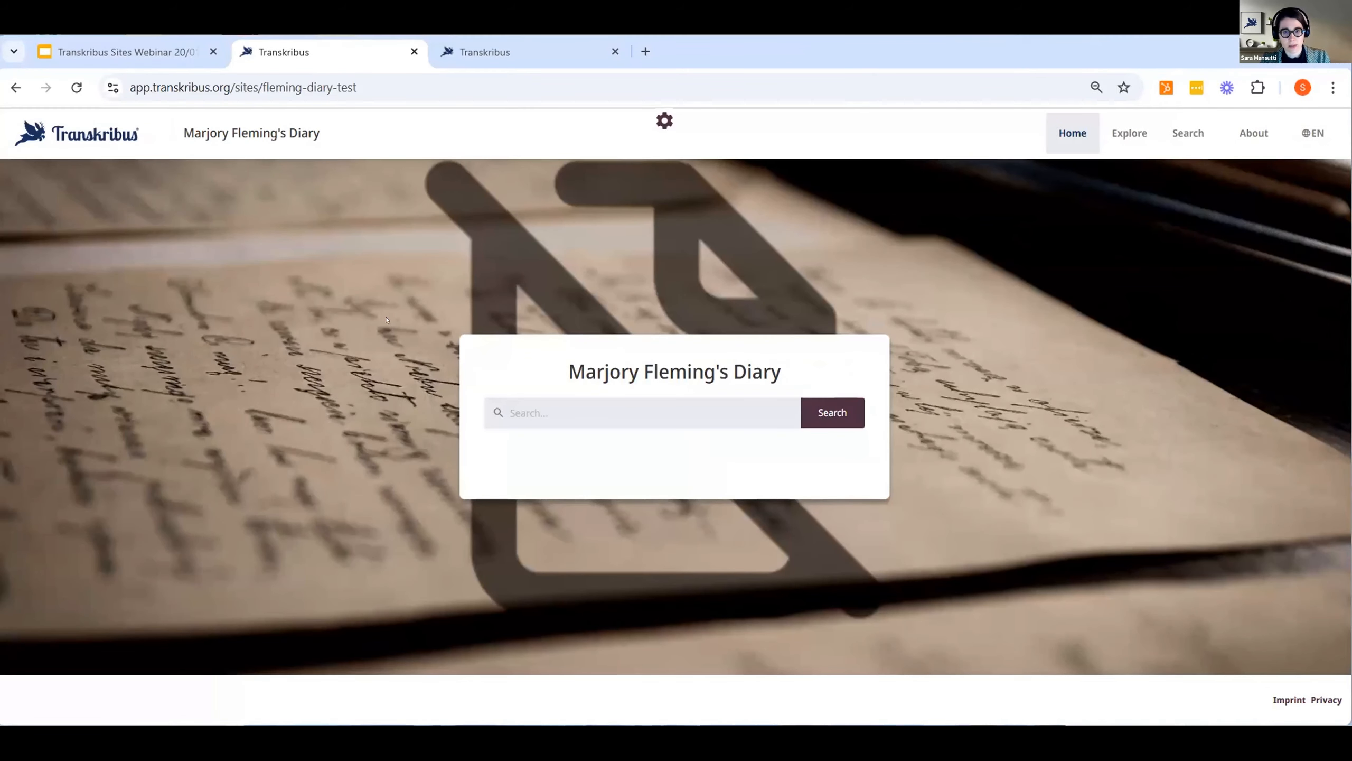
left_click(666, 121)
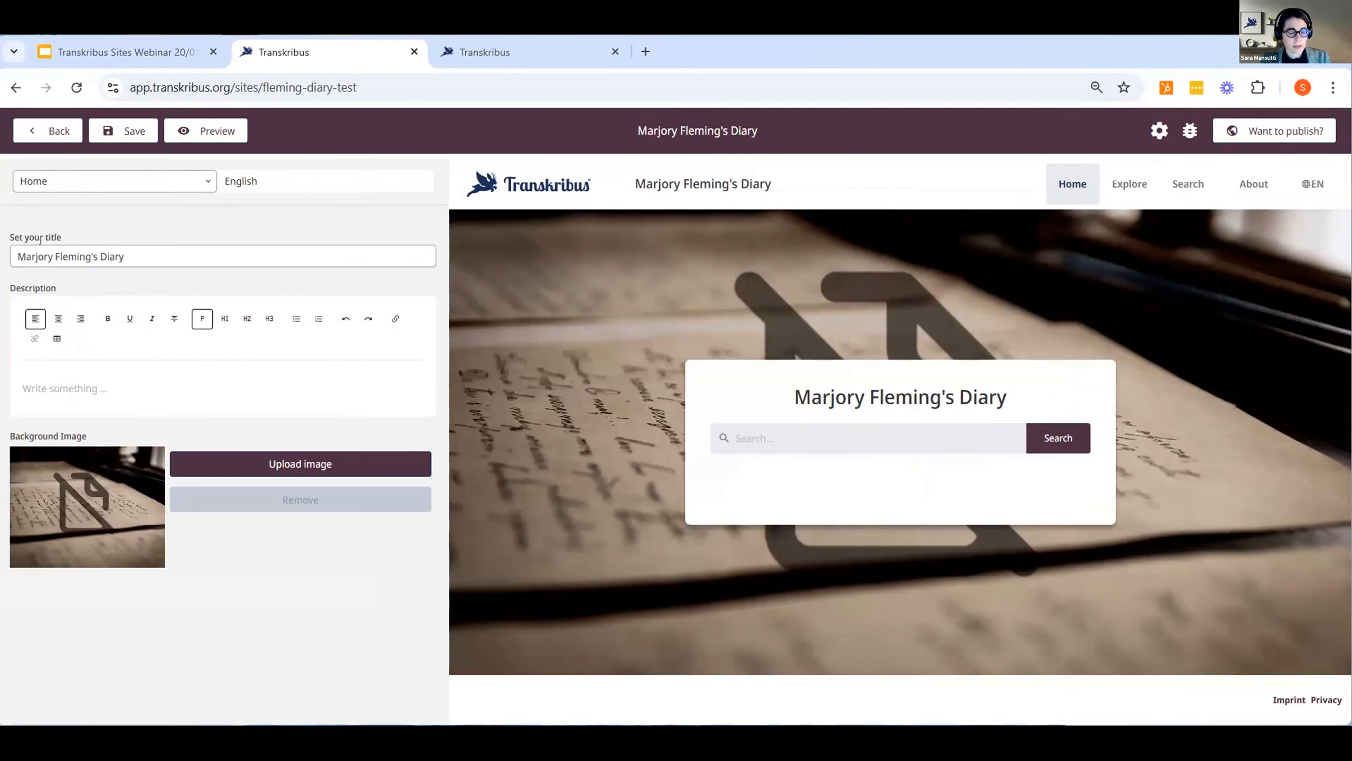
Step: Fill the empty home page description with a bold one-sentence biography of the Scottish child author Majory Fleming (1803-1811)
left_click(131, 254)
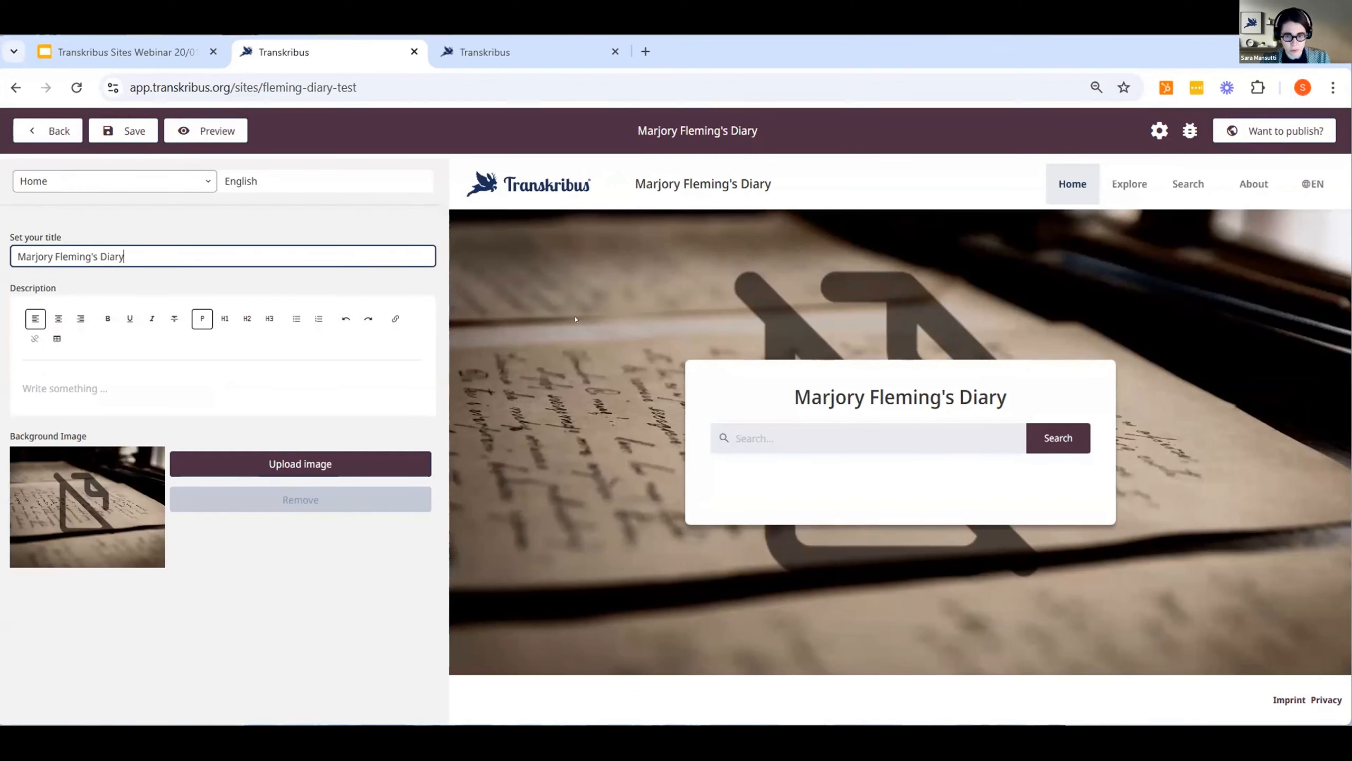
left_click(334, 379)
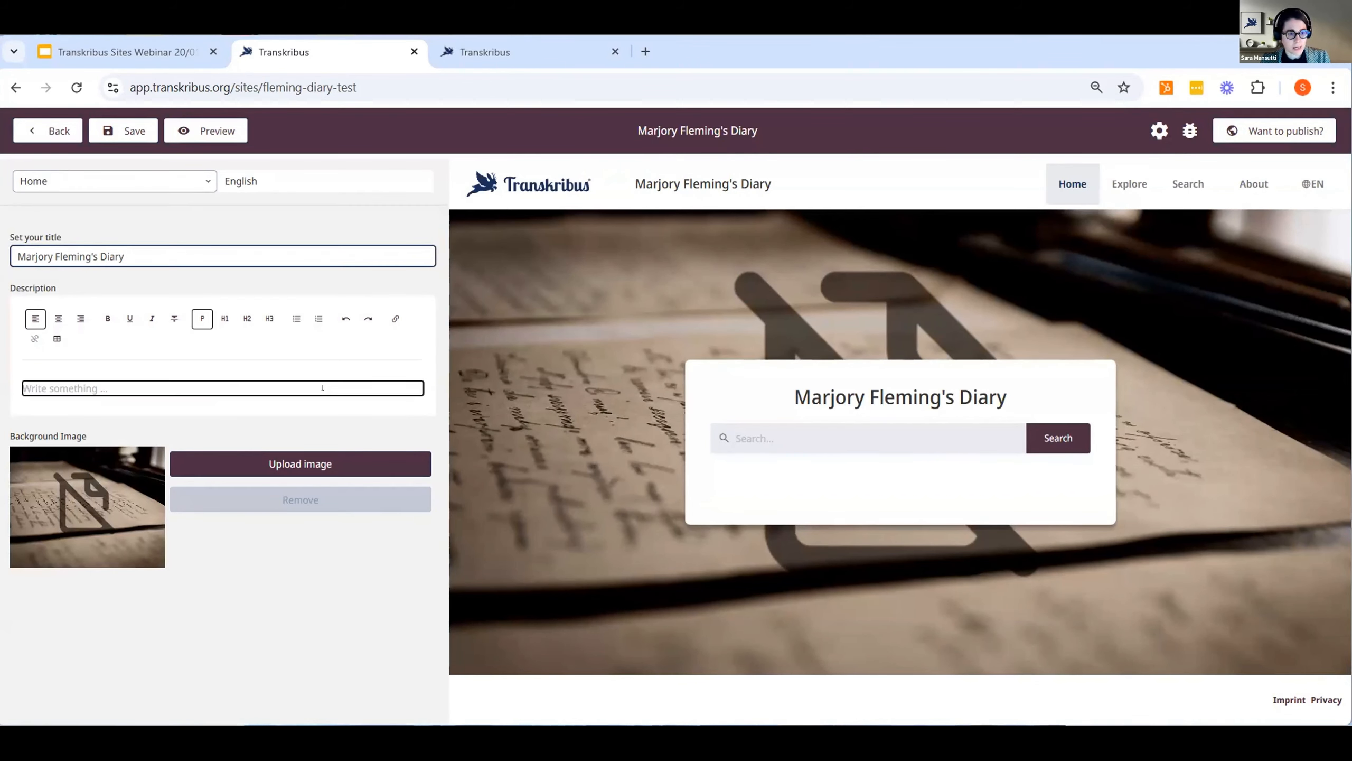
key("alt+Tab")
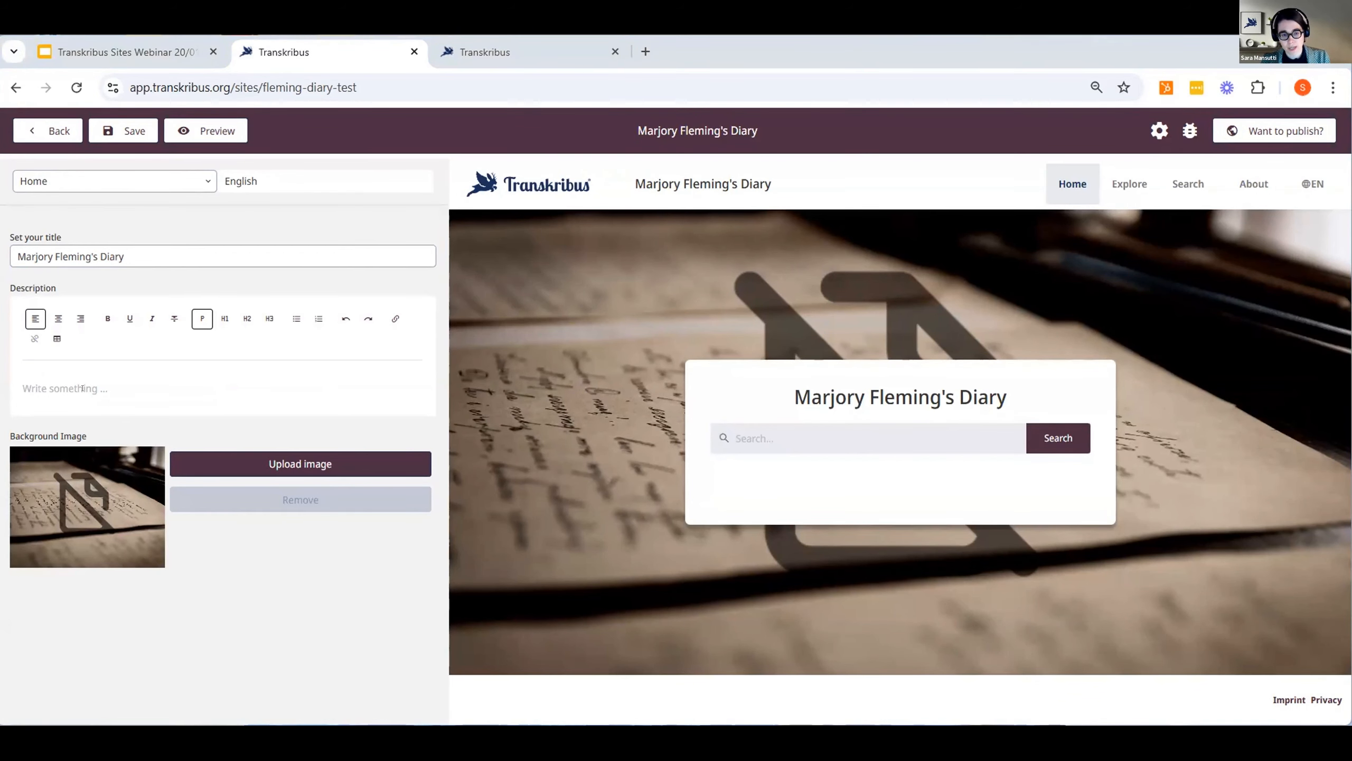
left_click(82, 389)
type("Majory Fleming (1803-1811) was a Scottish child author, born in Kirkcaldy, Fife, who became posthumously famous for her free-thinking and precocious diaries.")
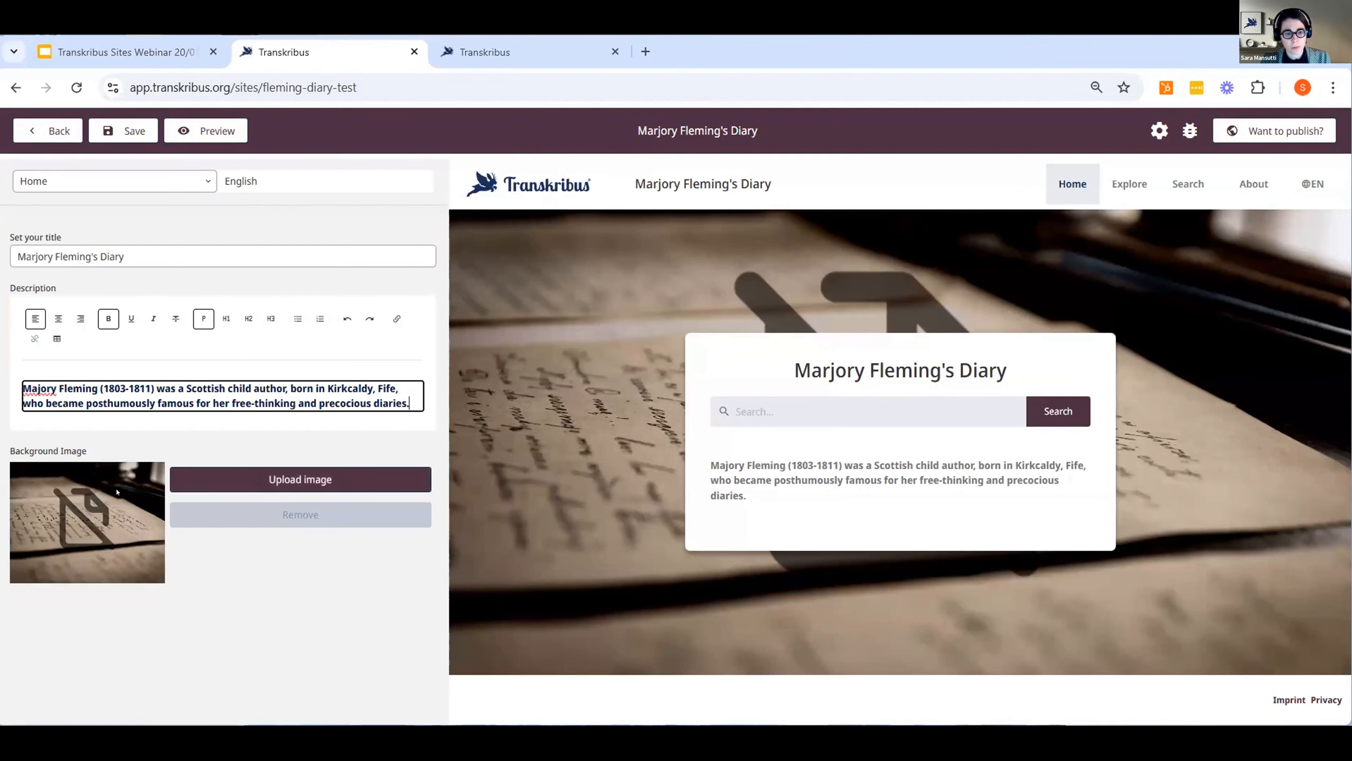
Step: Upload the photo of the diary's red cover as the home page's background image
left_click(286, 487)
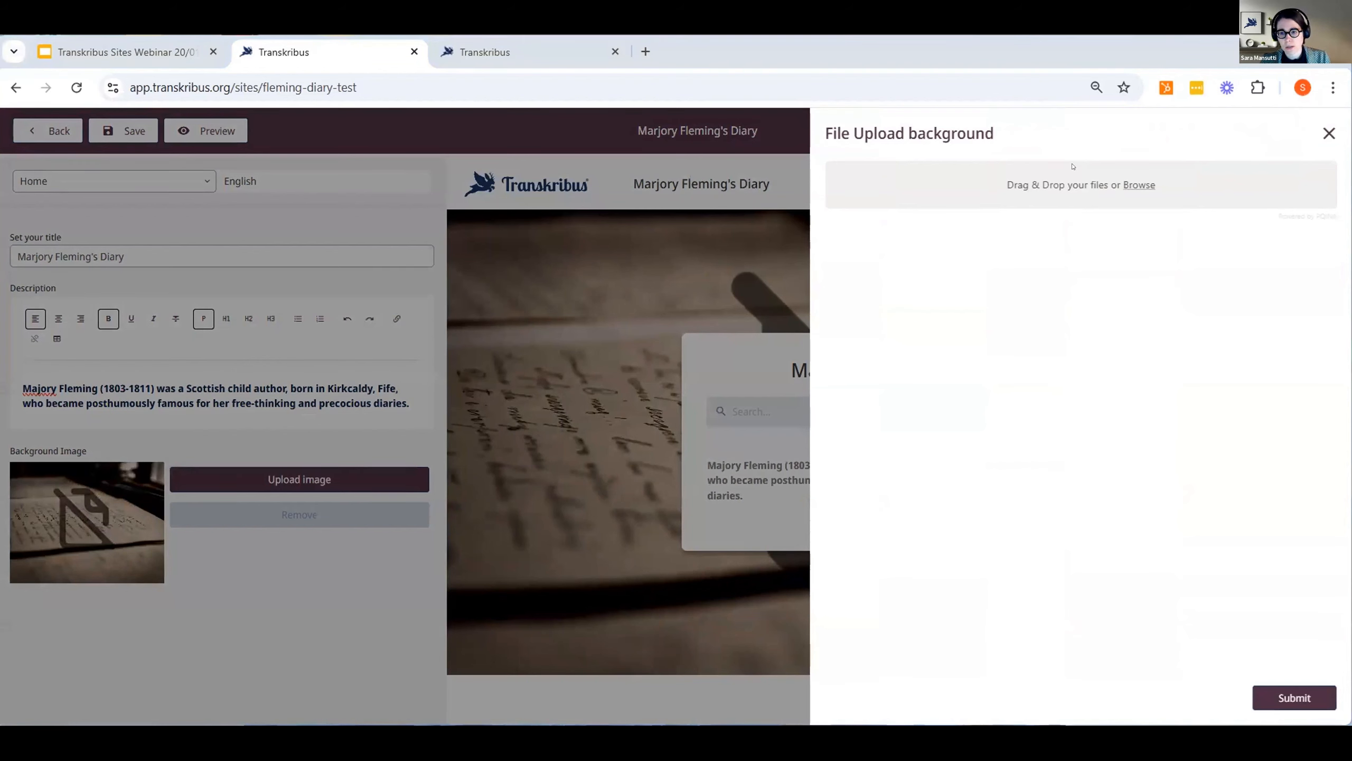
left_click(1281, 697)
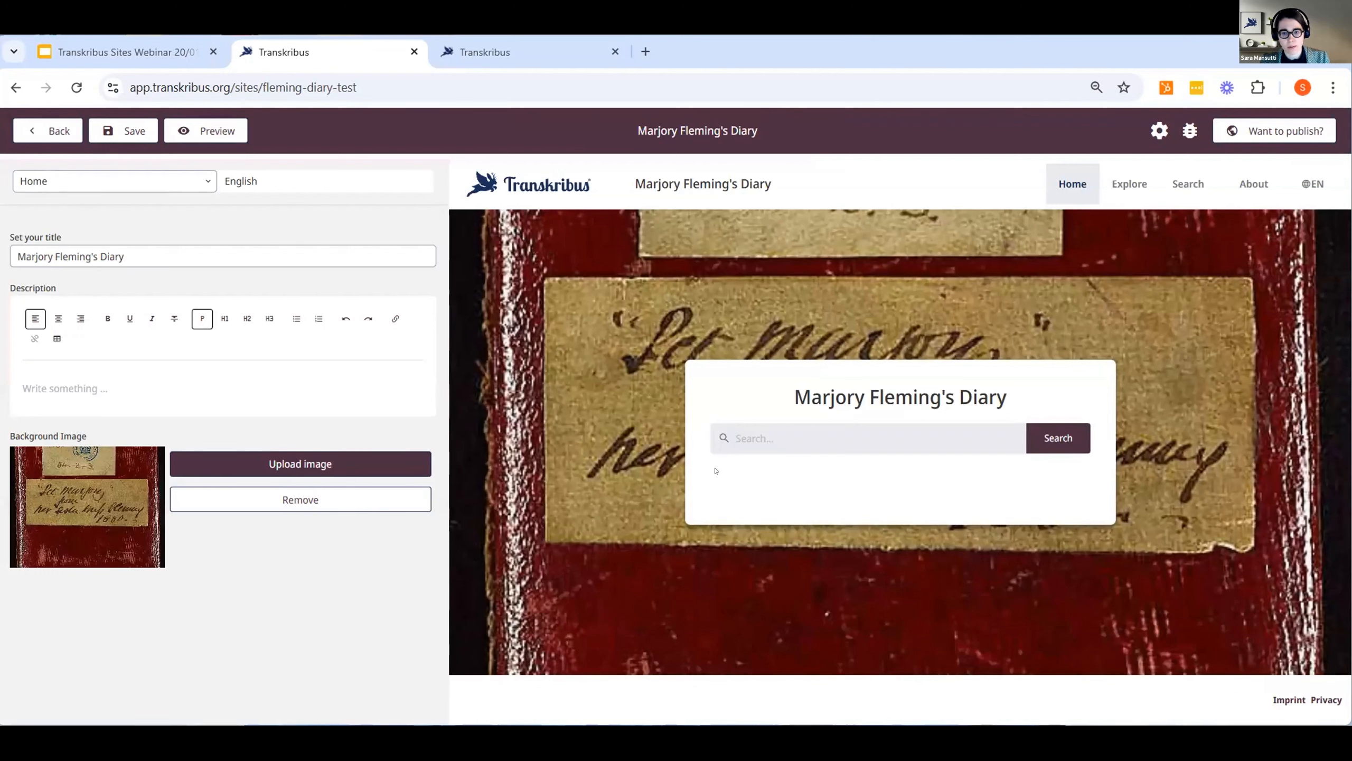
Step: Re-enter the bold description introducing Majory Fleming (1803-1811) as a Scottish child author born in Kirkcaldy, Fife, and save the site
left_click(219, 379)
type("Majory Fleming (1803-1811) was a Scottish child author, born in Kirkcaldy, Fife, who became posthumously famous for her free-thinking and precocious diaries.")
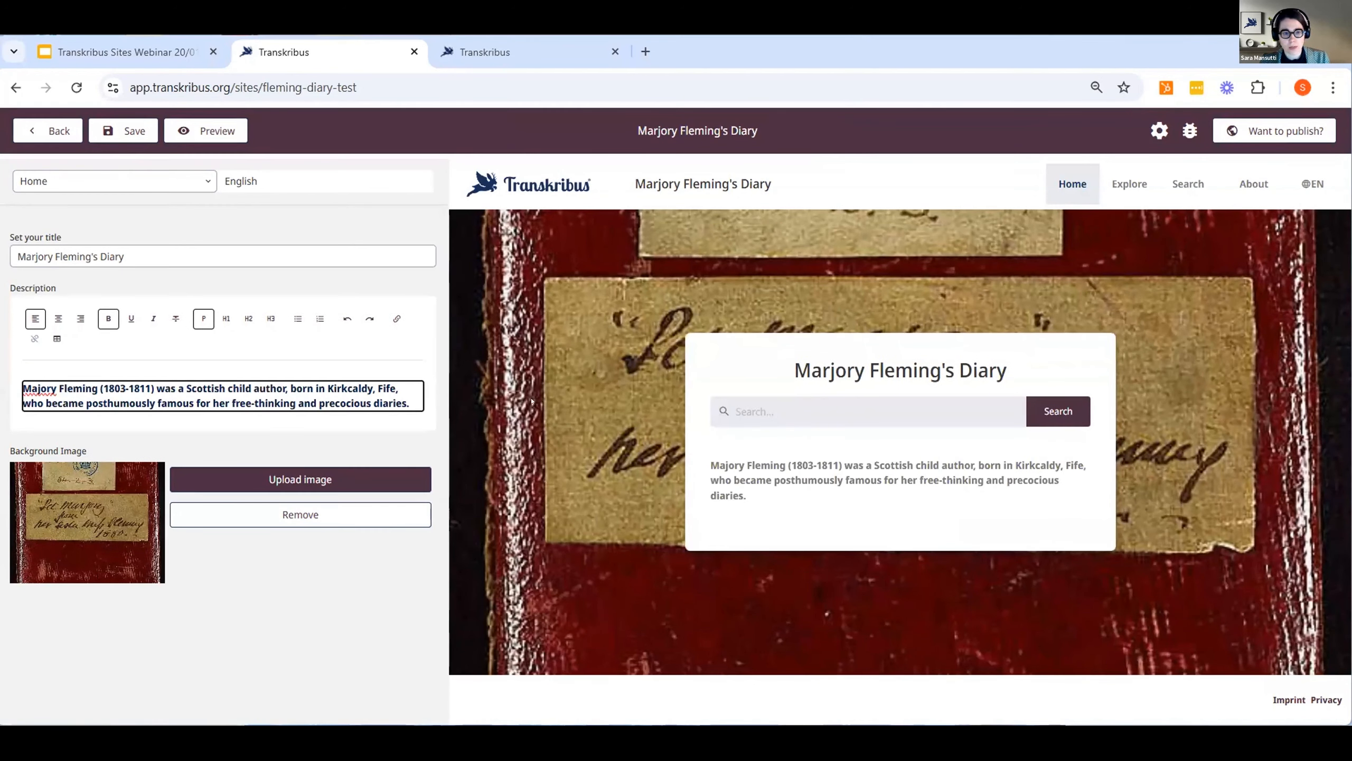
left_click(116, 132)
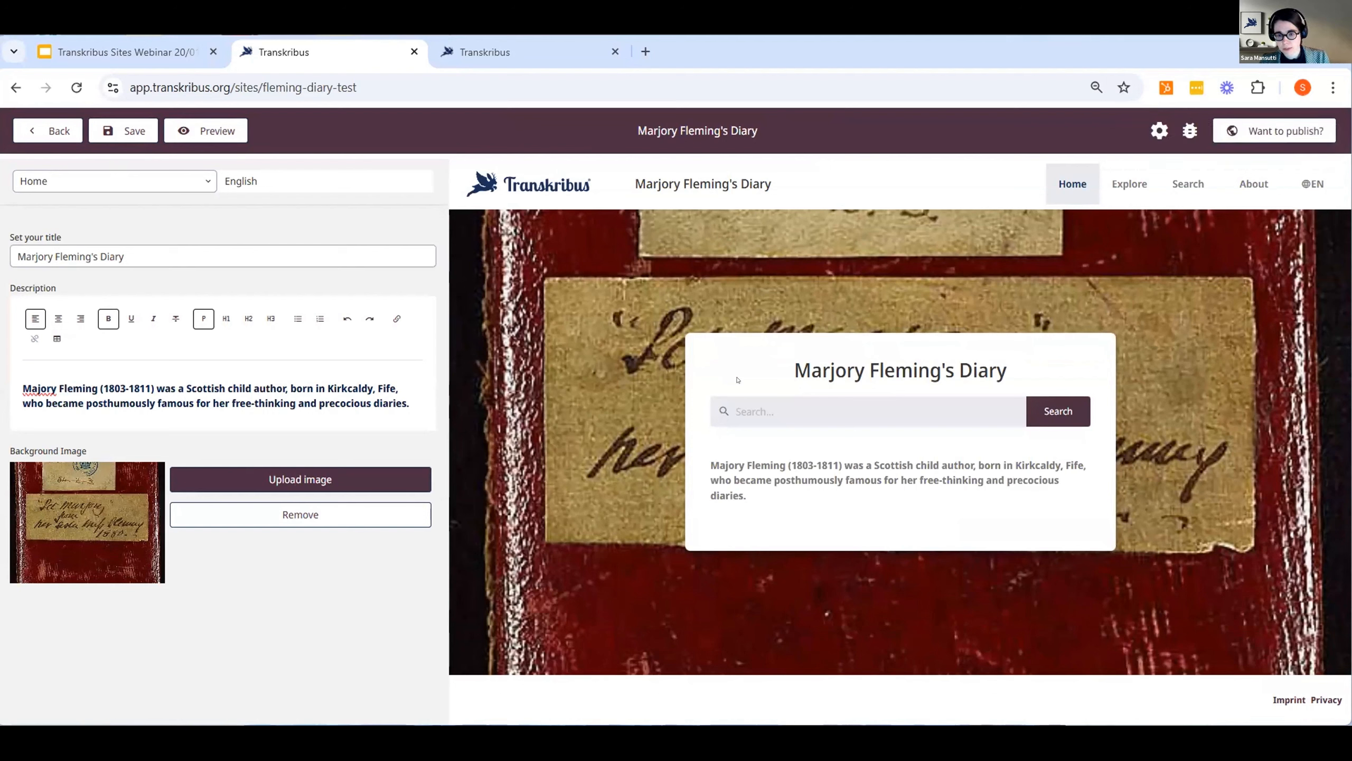
Step: Enable tag browsing on the site's Explore page and show its list of tags
left_click(751, 402)
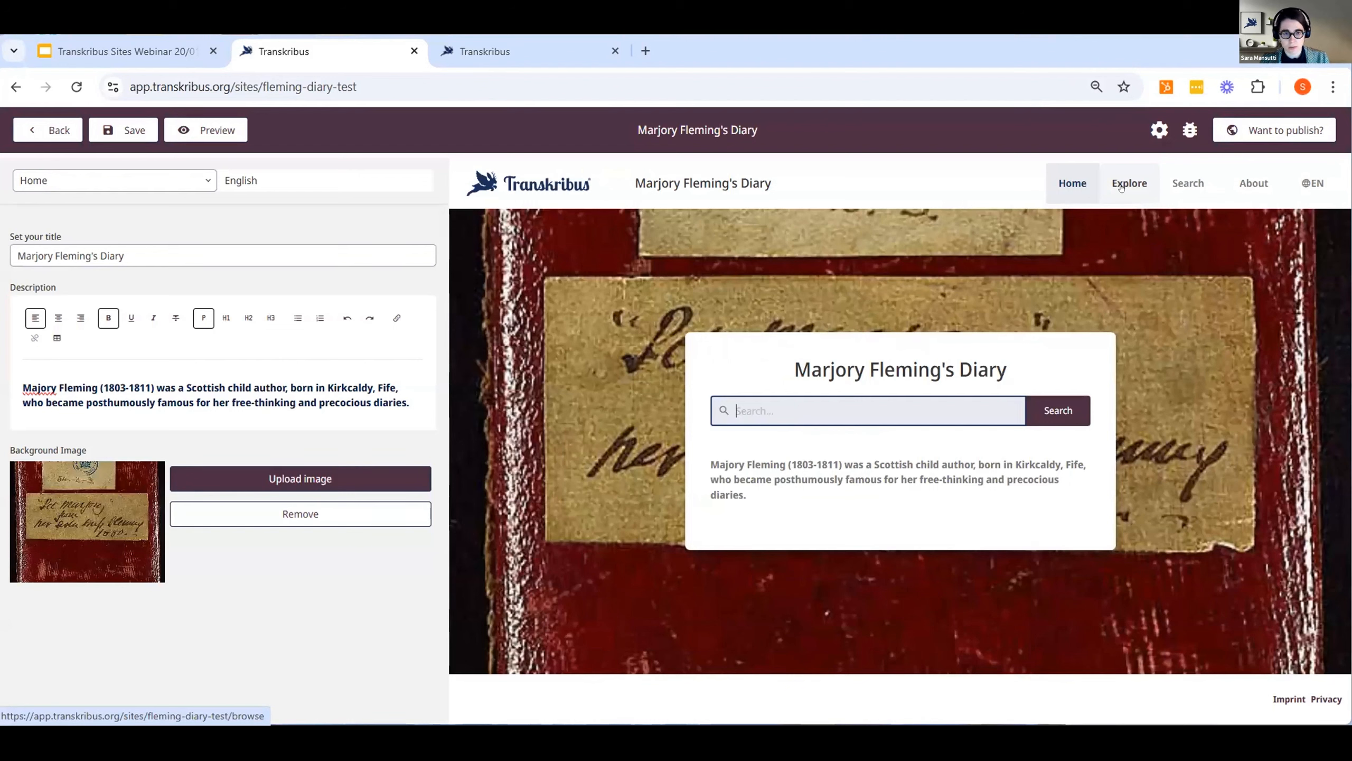
left_click(1121, 187)
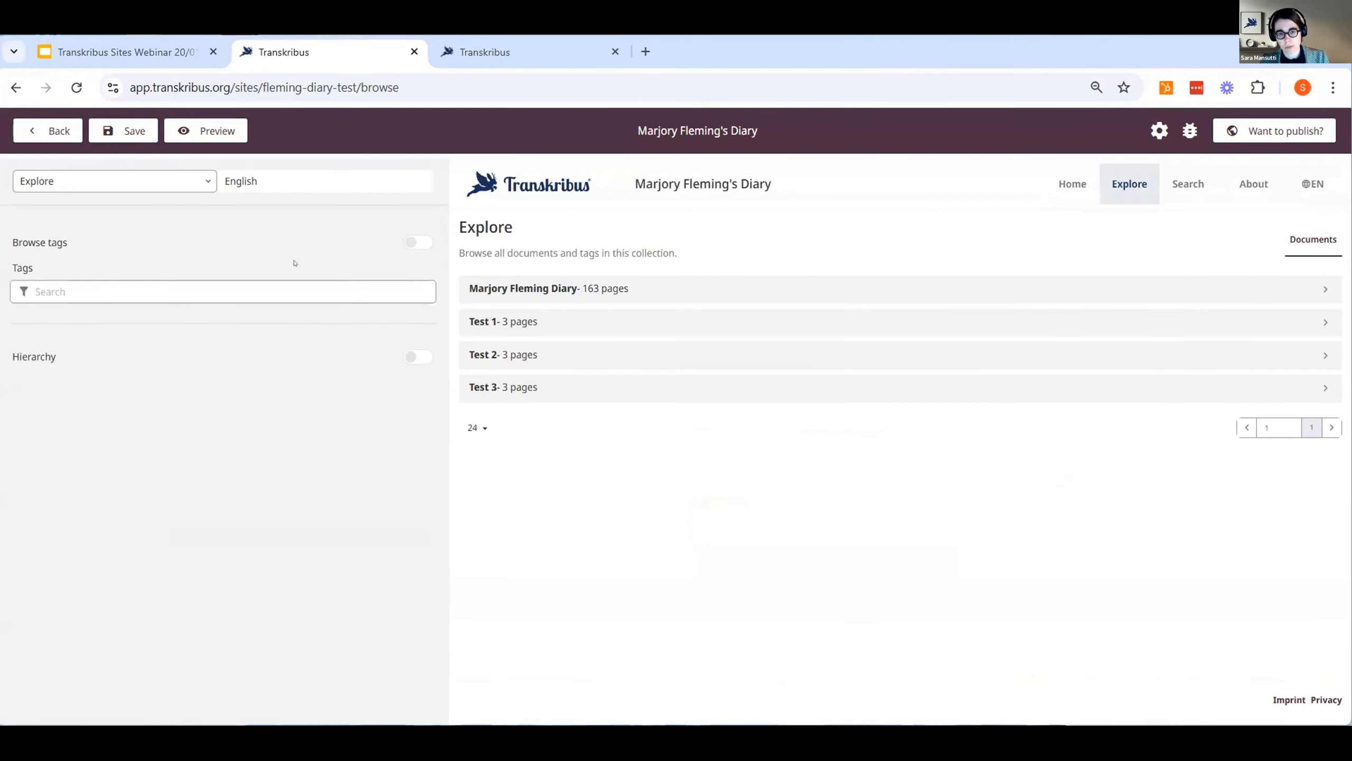
left_click(193, 185)
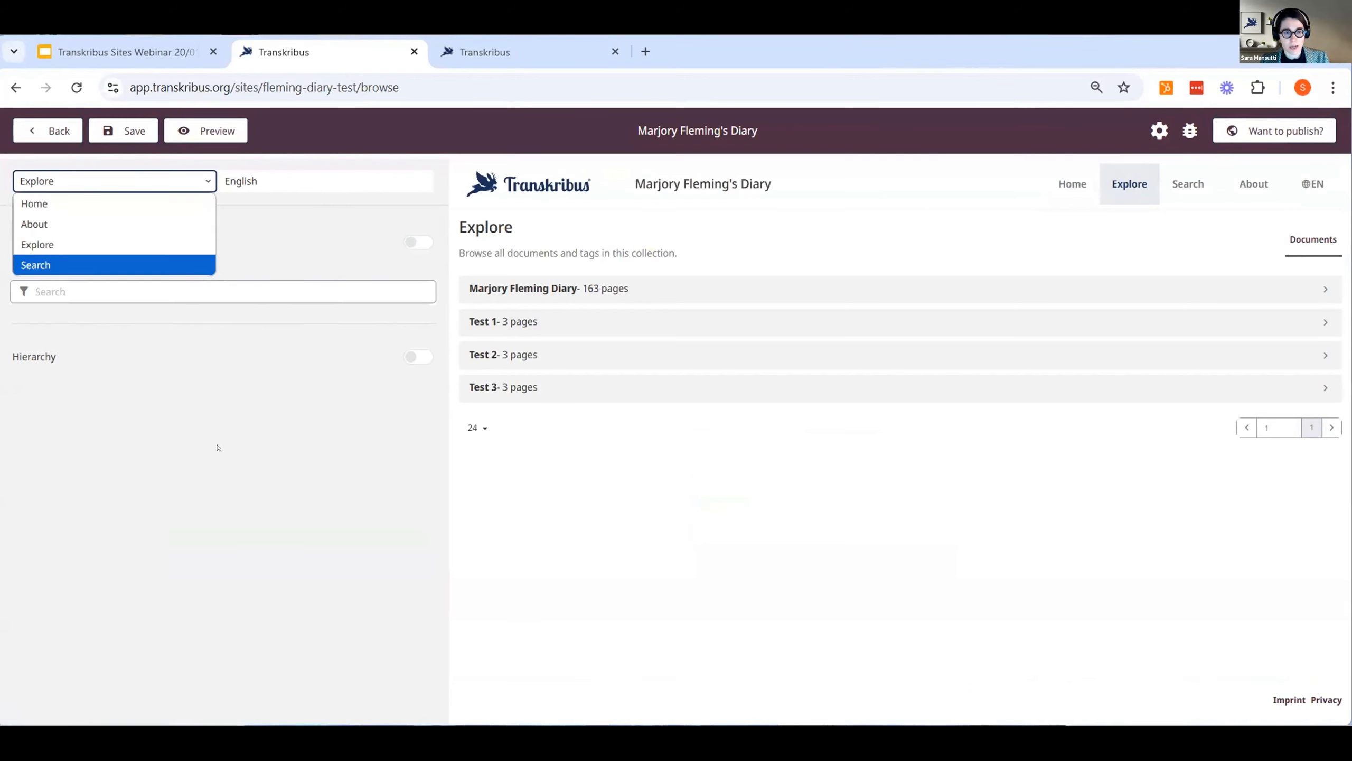
left_click(197, 276)
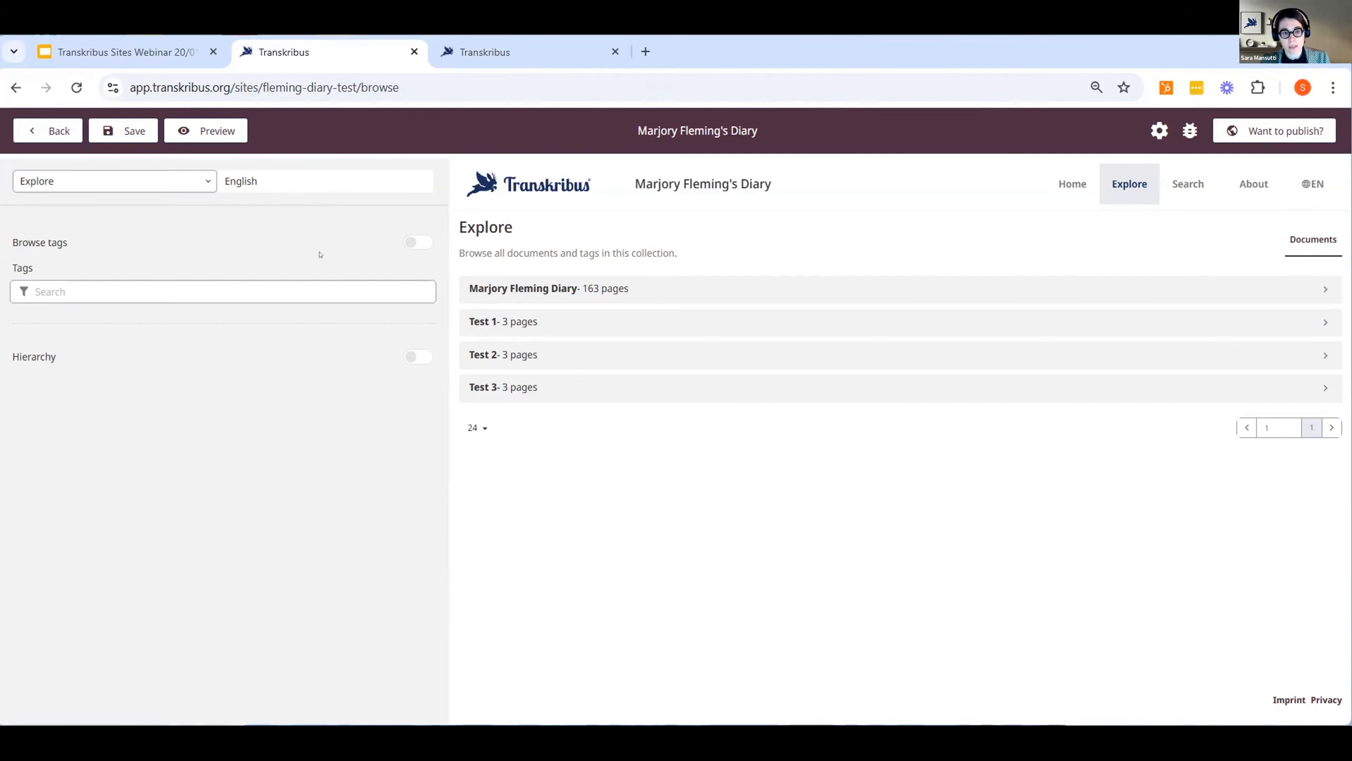
left_click(419, 243)
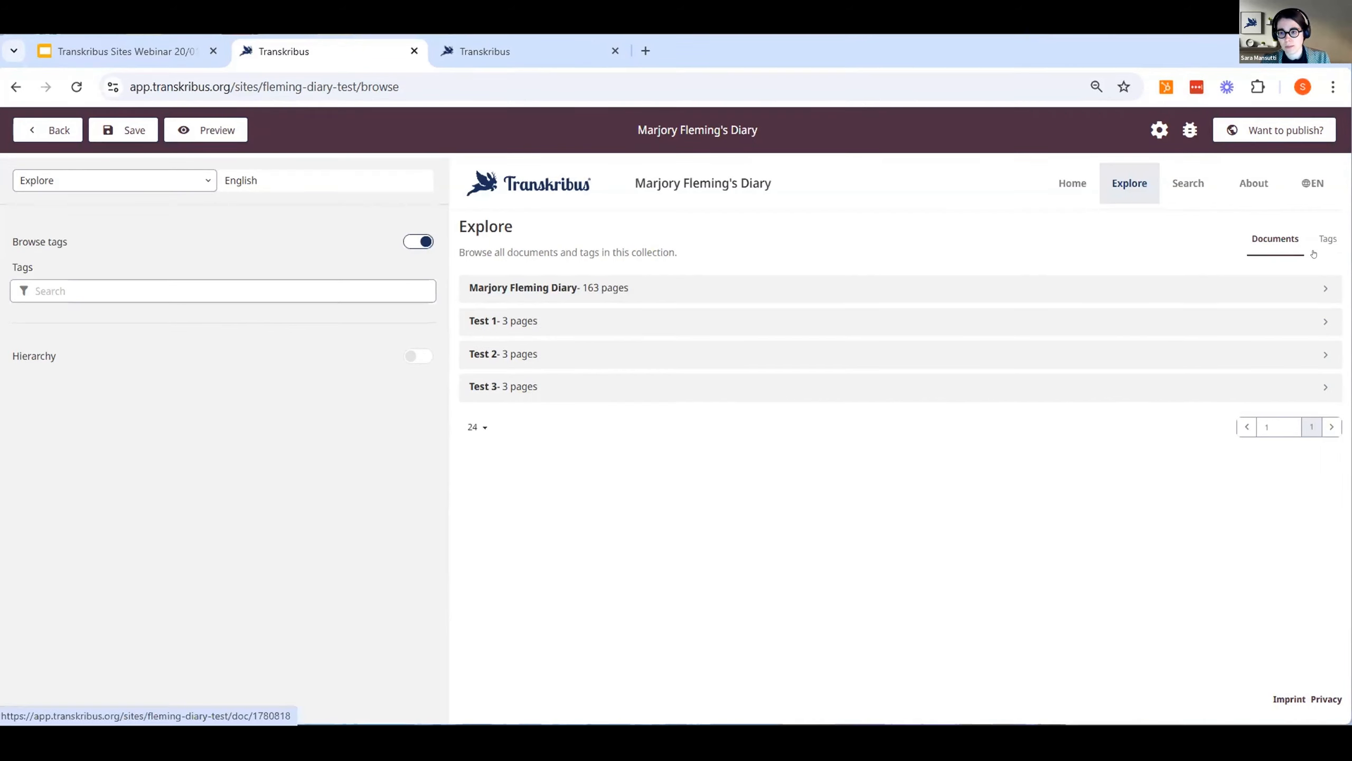
left_click(1324, 237)
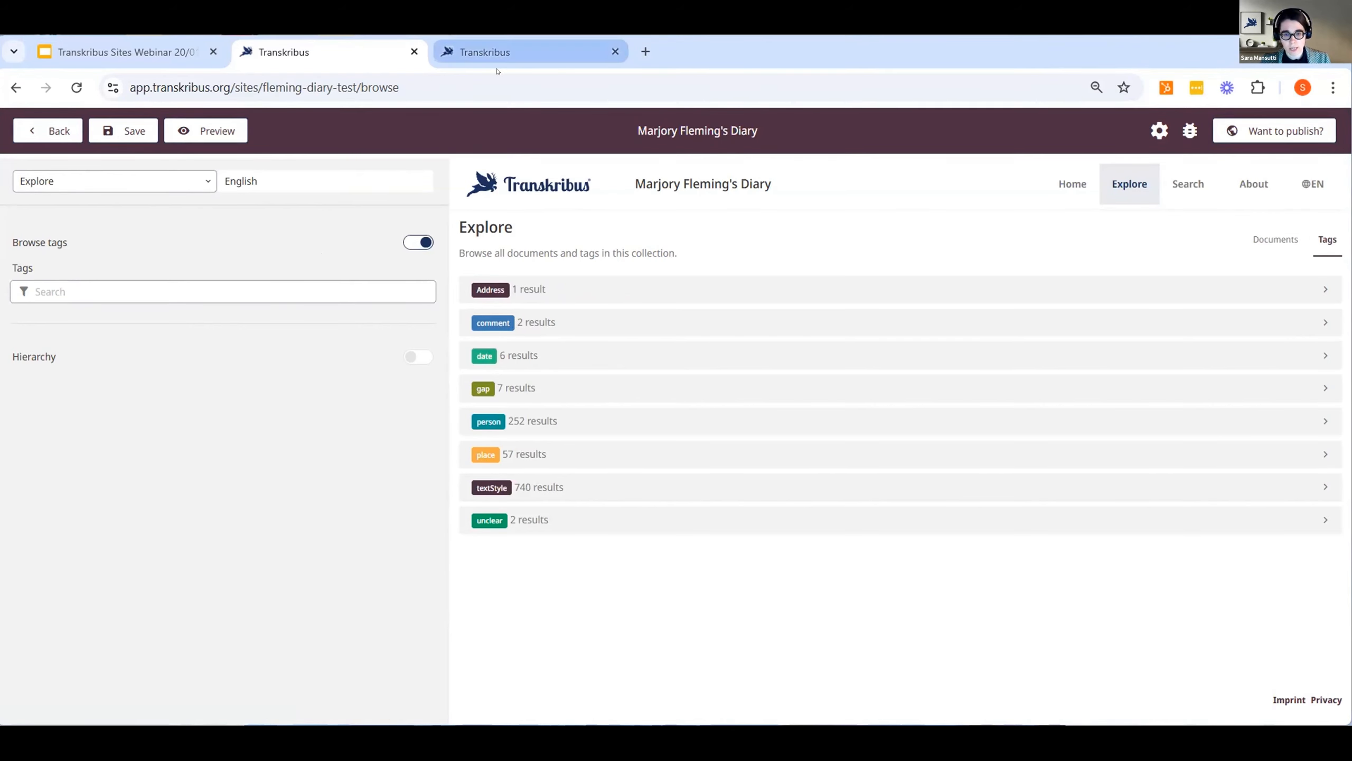
Step: Inspect the place tag on "Corakyhall" and the person tag on "Mr Coraky" on page 4 of the collection's Marjory Fleming Diary, and return to the site editor
left_click(495, 52)
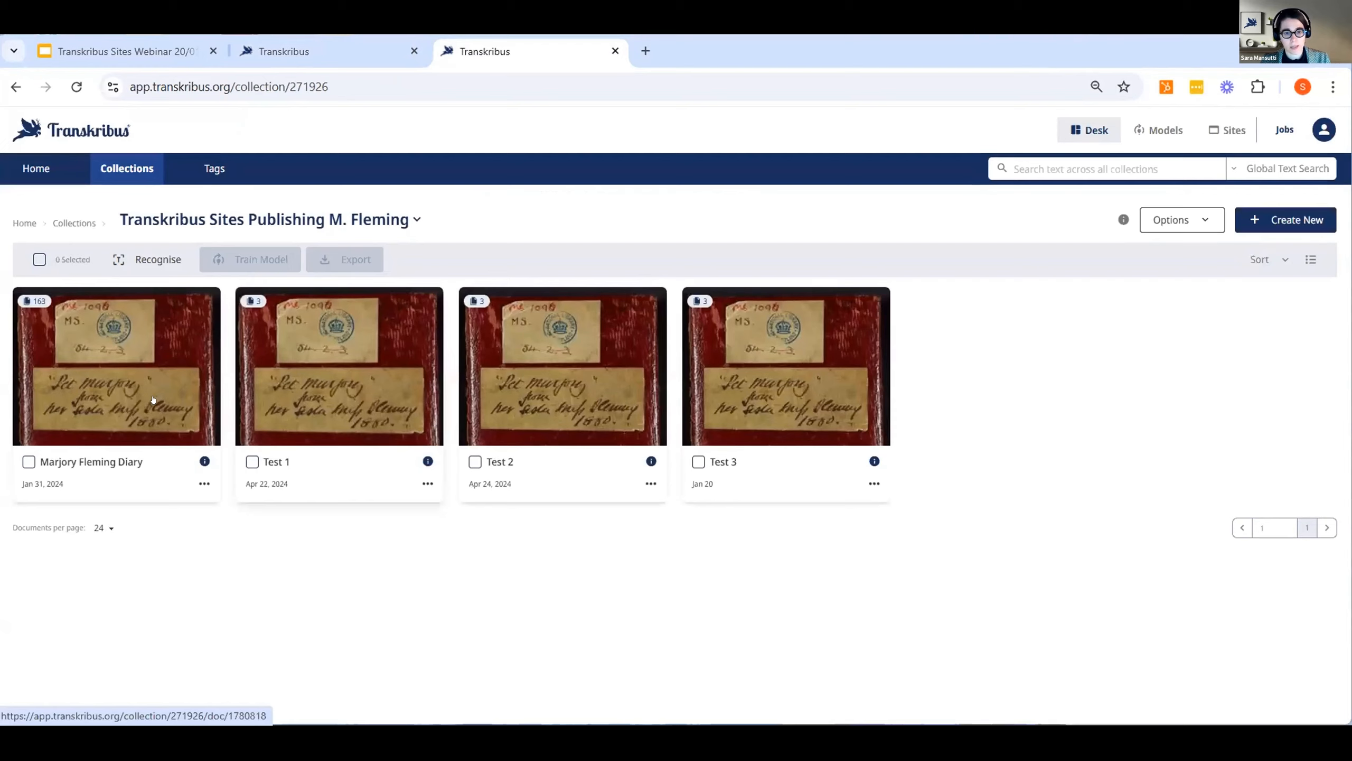
left_click(158, 399)
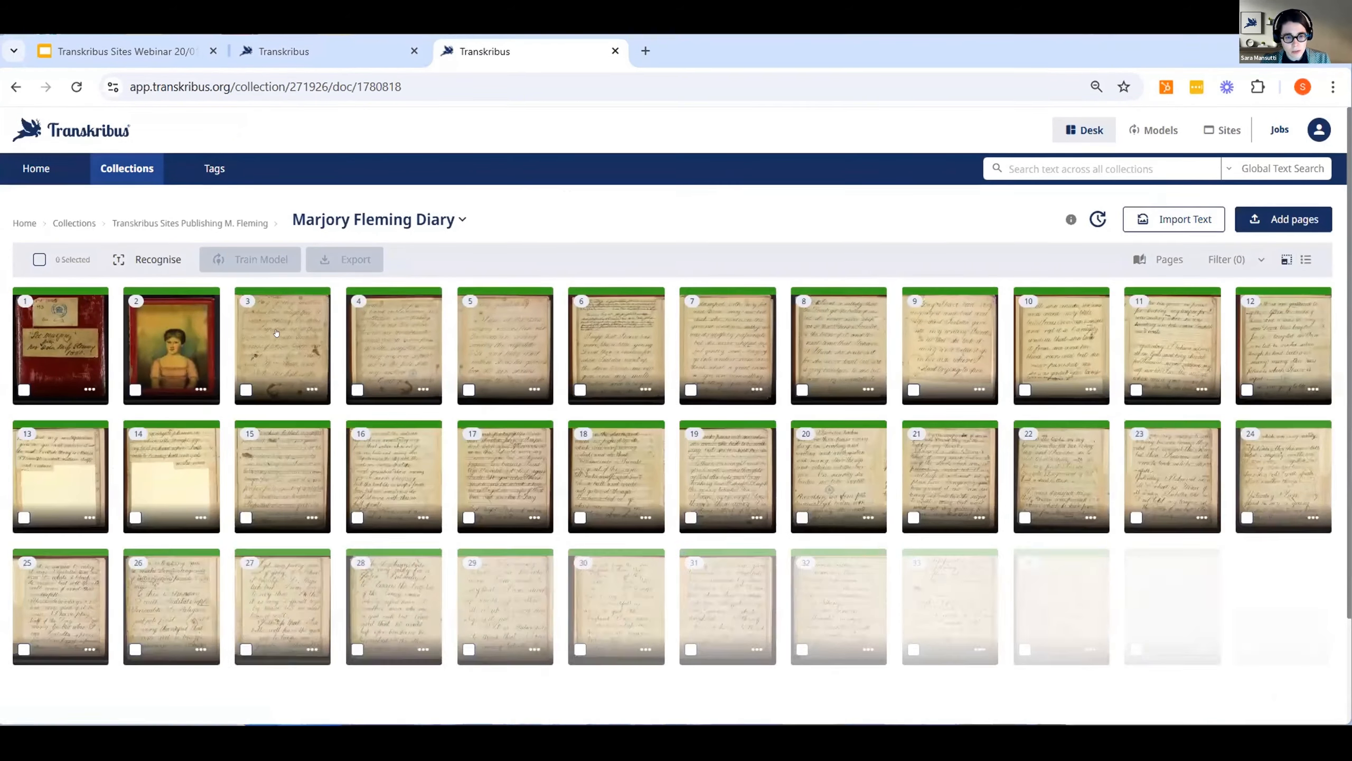
left_click(298, 354)
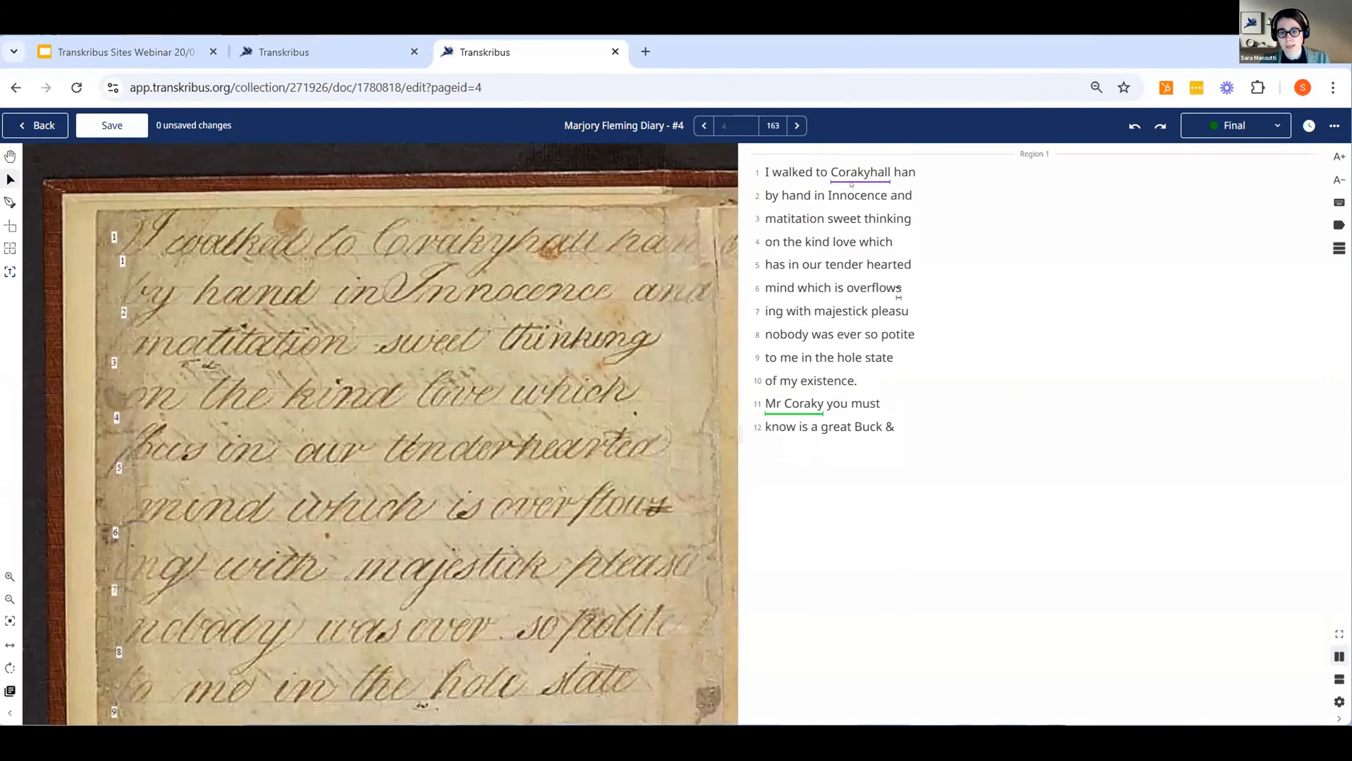
left_click(851, 183)
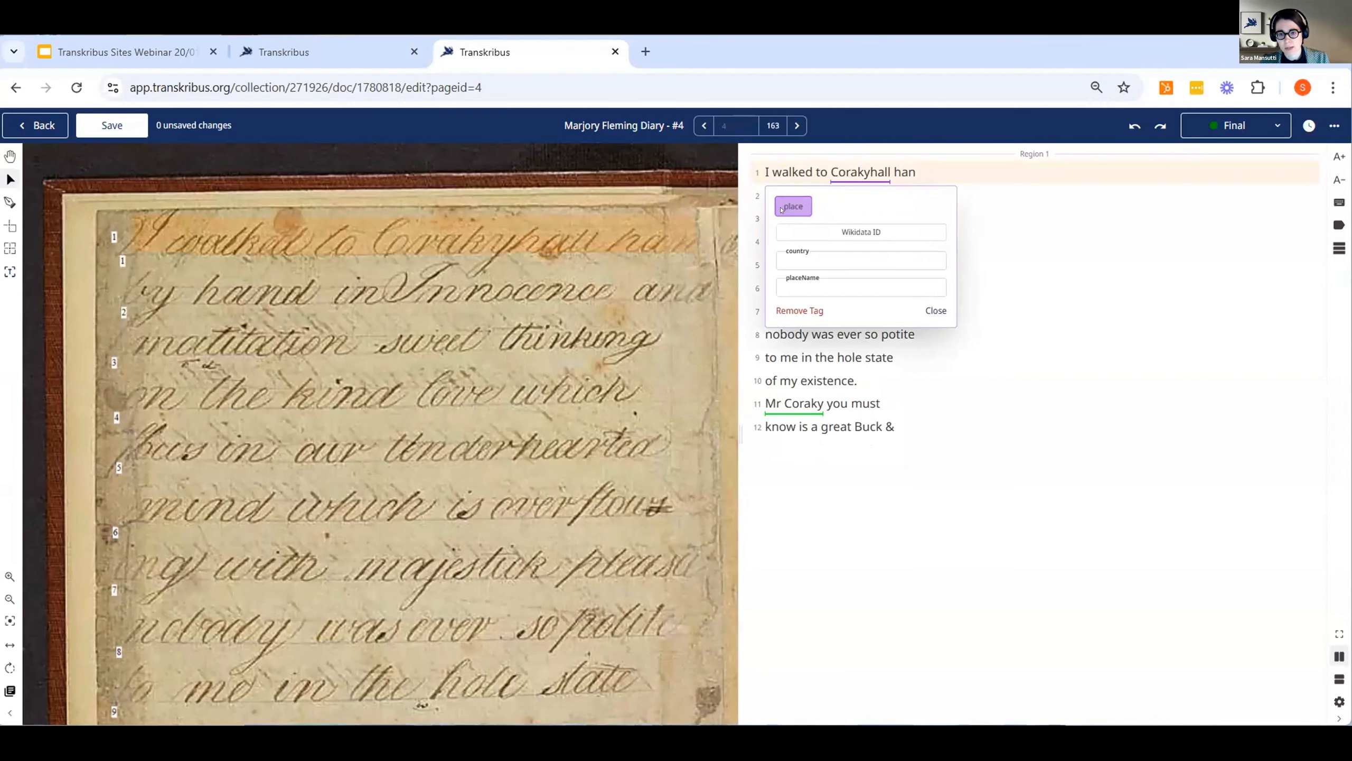
left_click(795, 413)
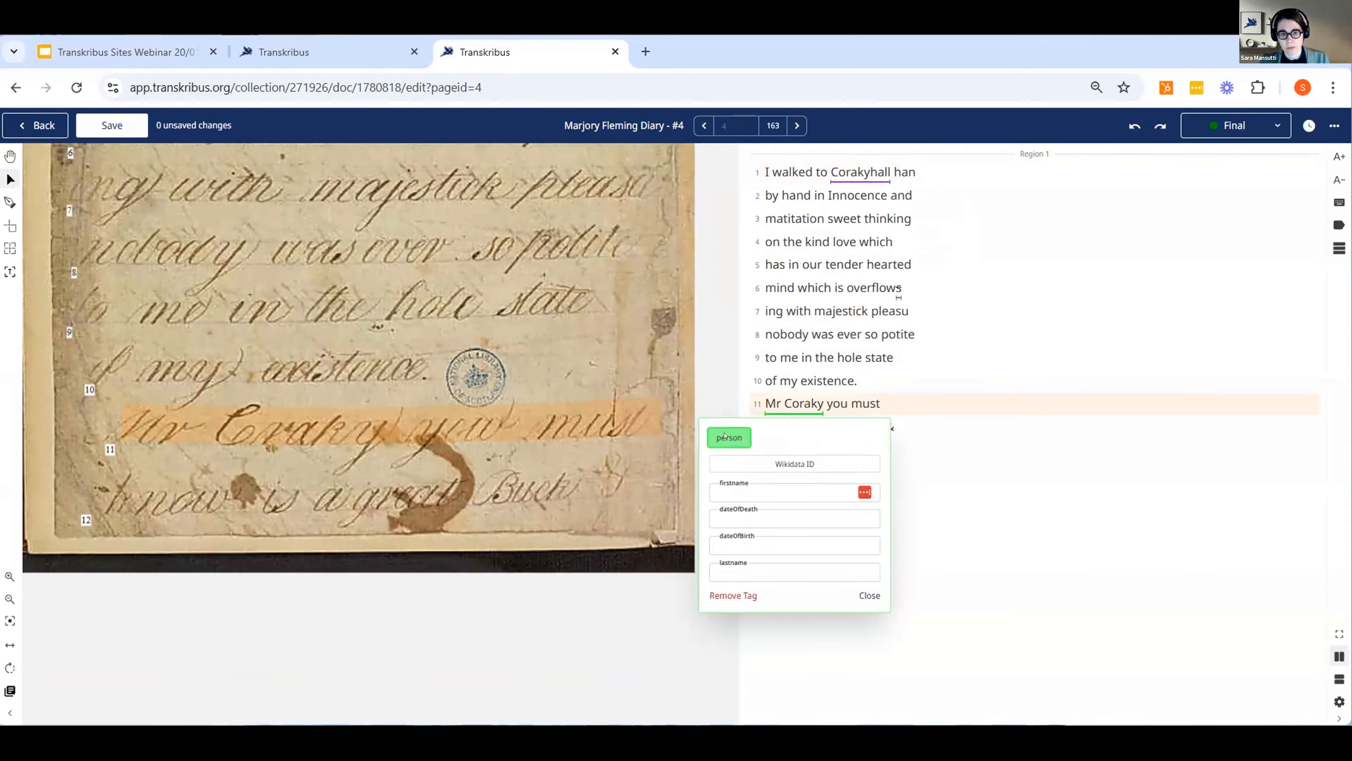
left_click(328, 60)
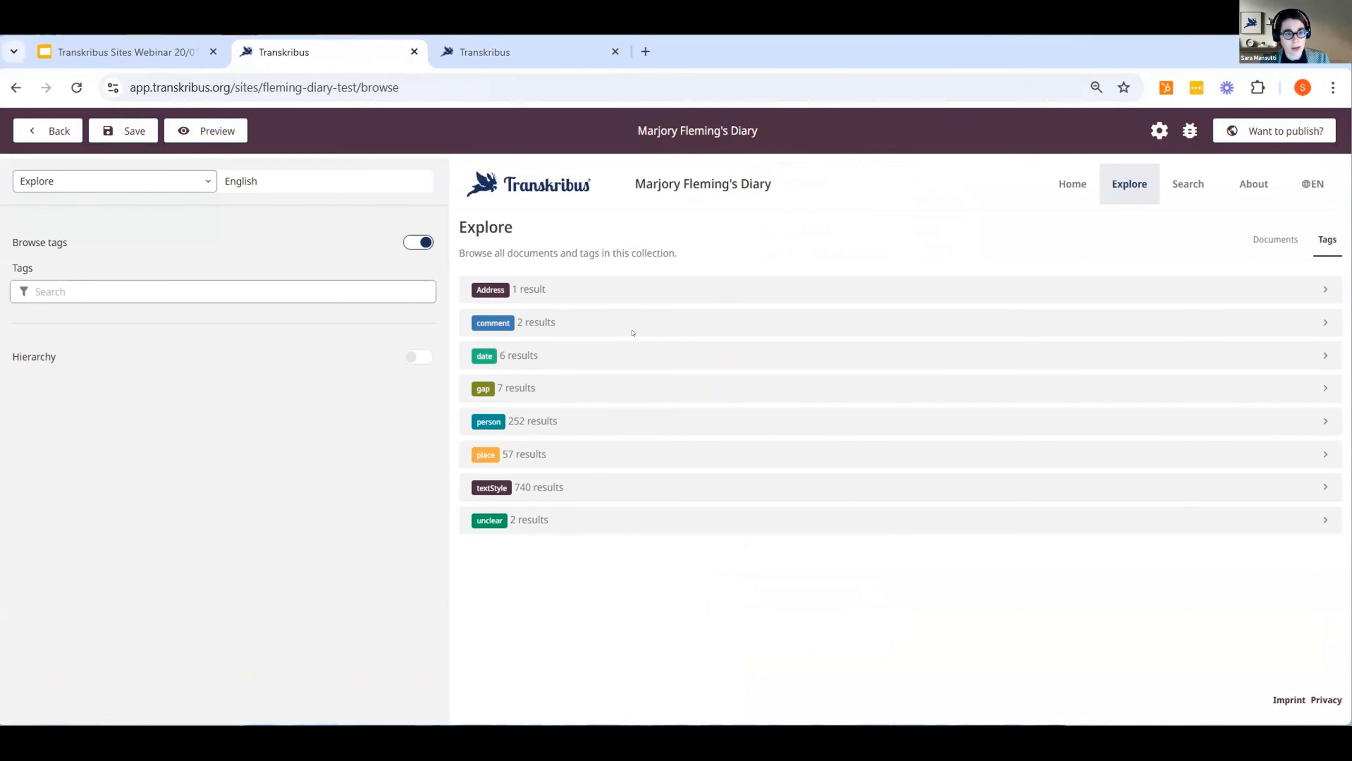
Step: Limit the tags shown on the Explore page to person, place and date, and reload the tag list
left_click(240, 288)
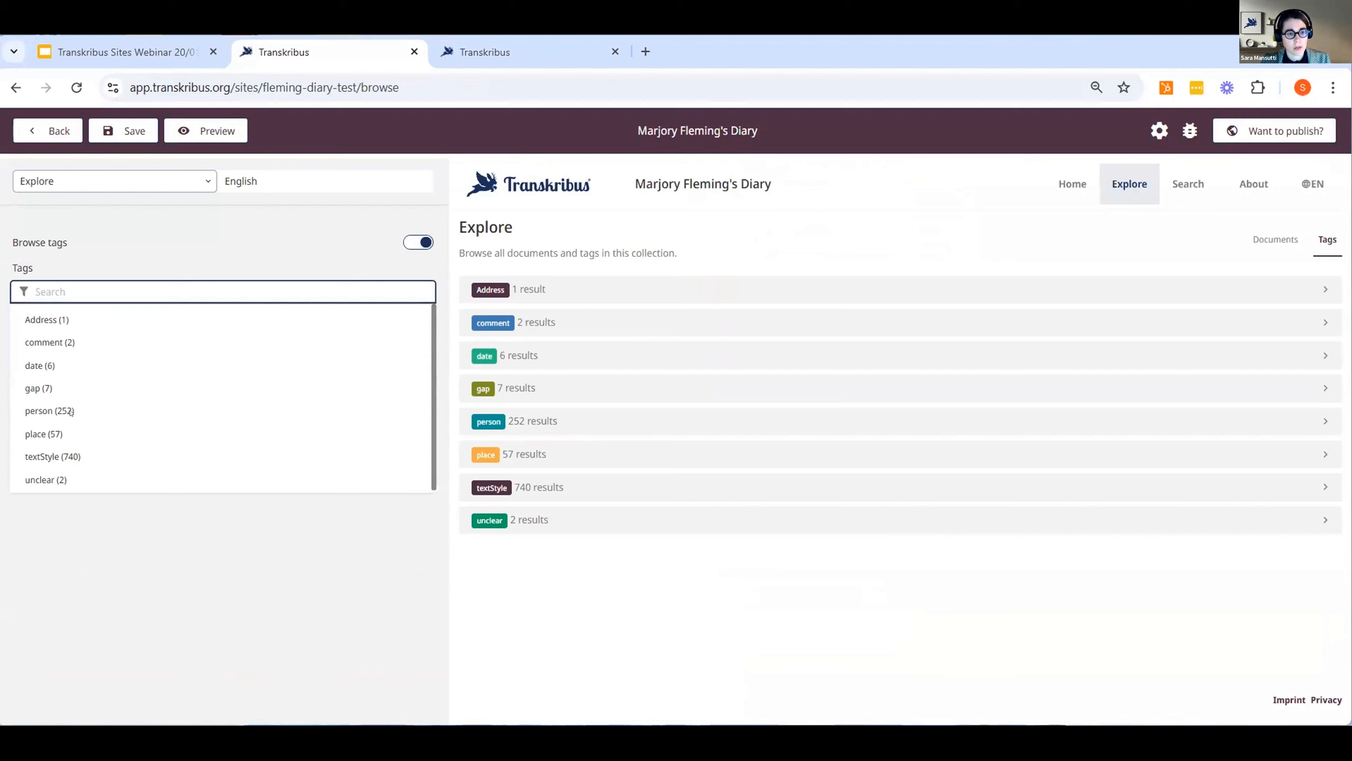
left_click(49, 411)
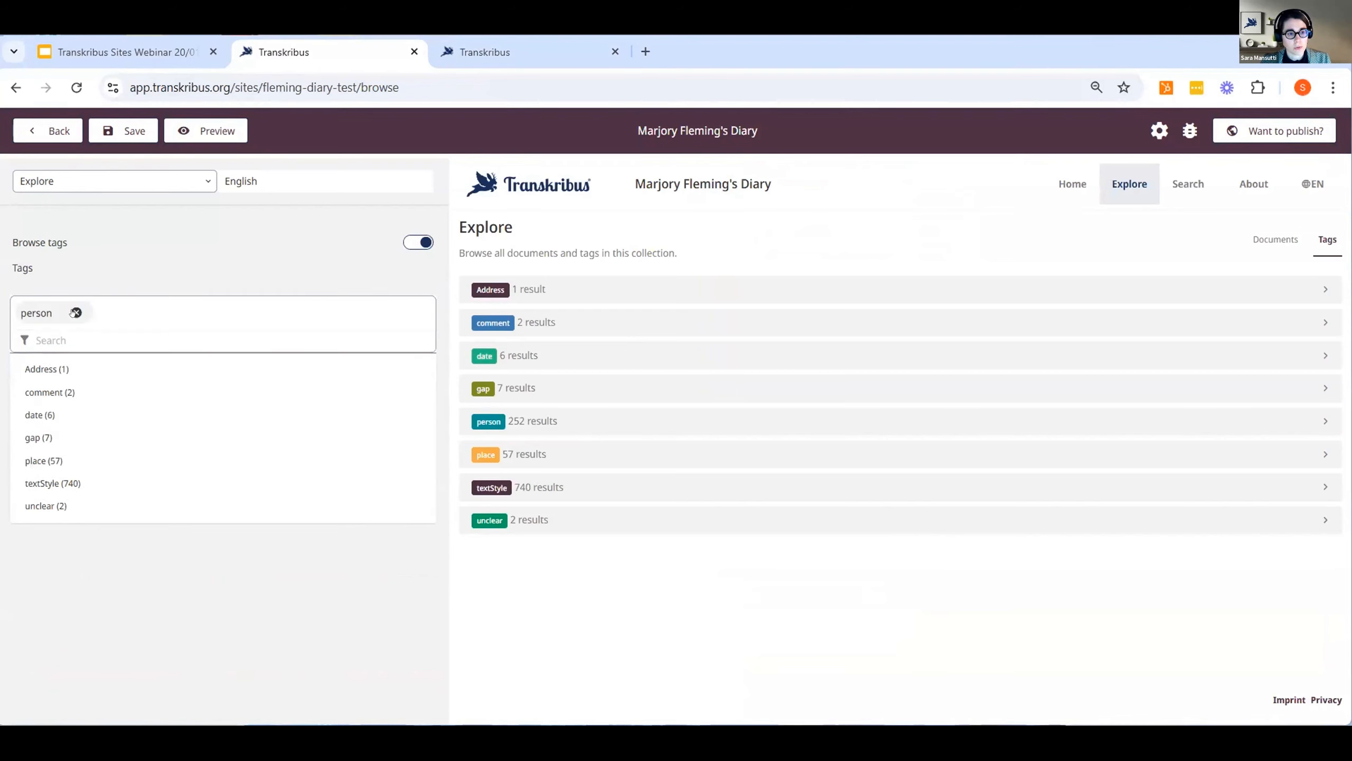
left_click(39, 459)
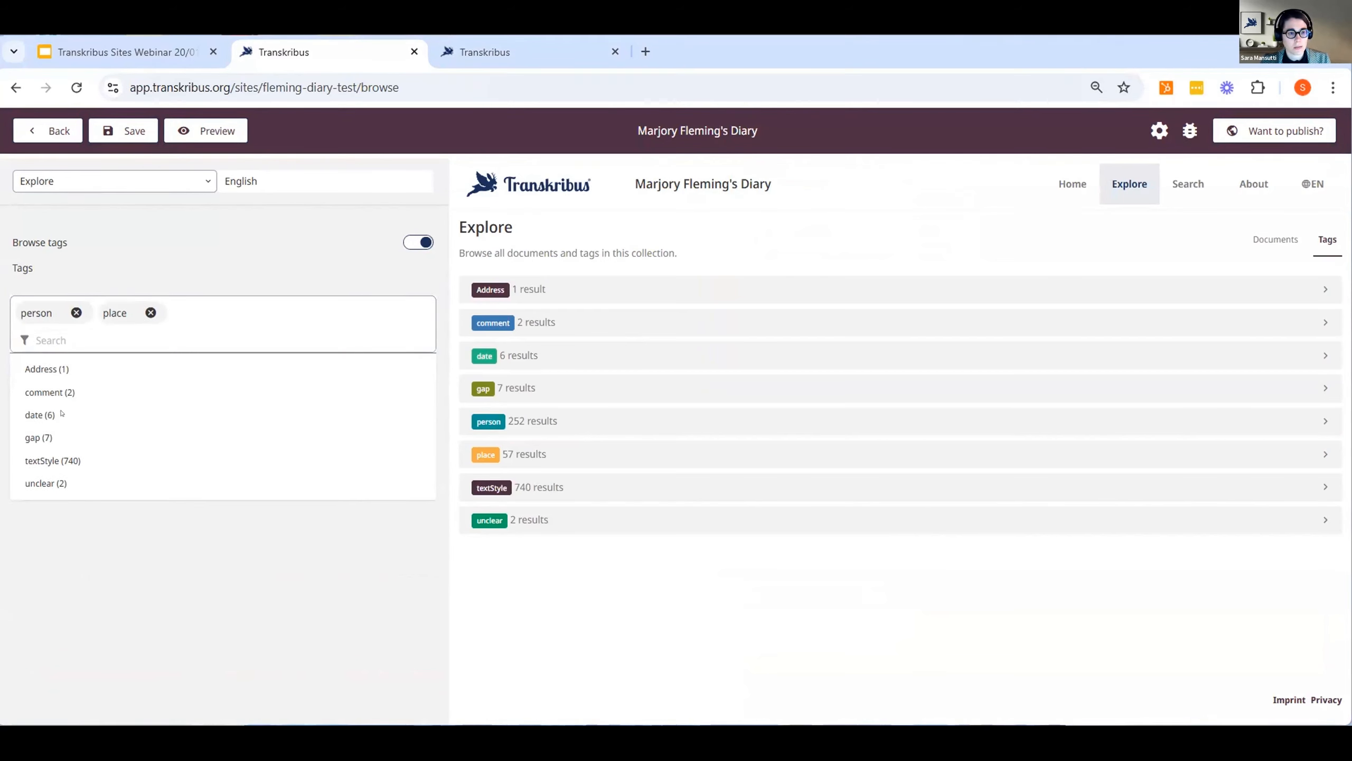
left_click(40, 414)
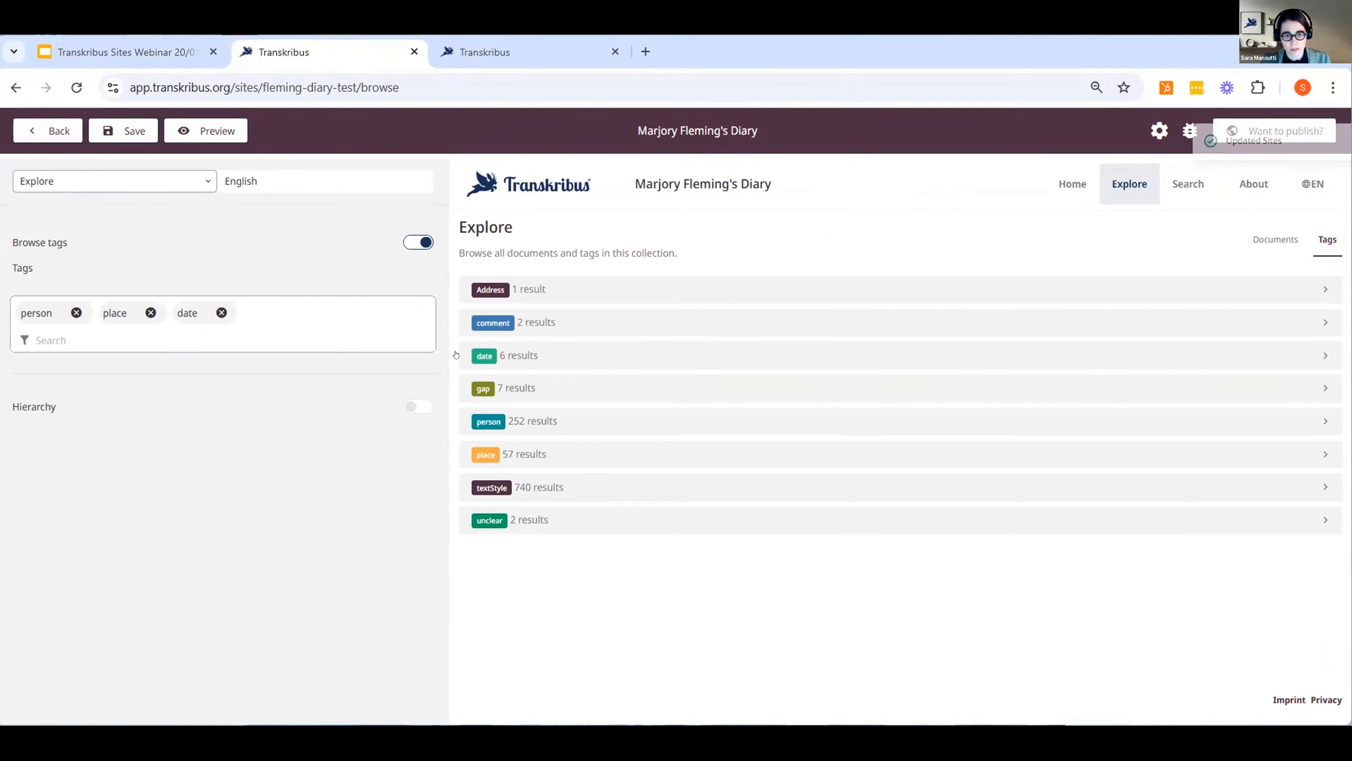
left_click(1278, 241)
left_click(1313, 235)
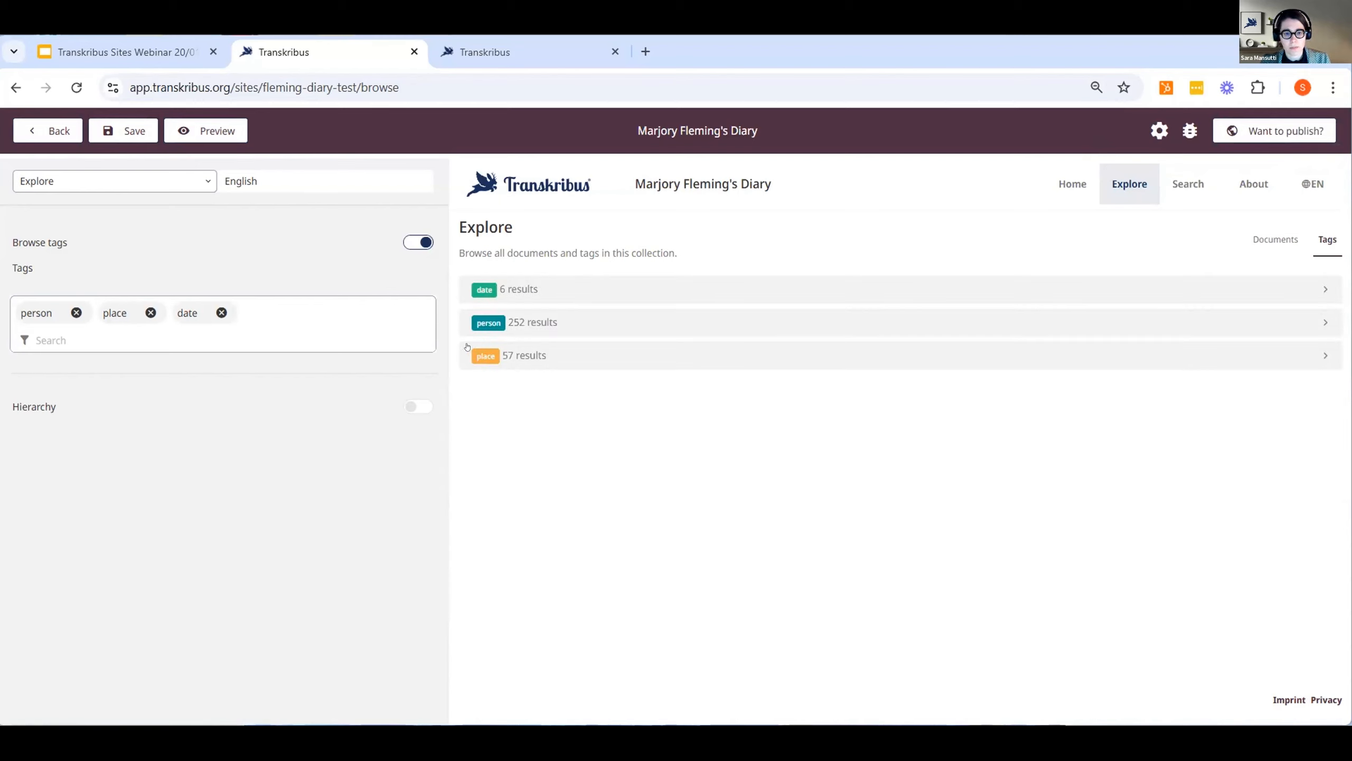
Step: Search the tagged passages for "london", open the match on page 75 of the diary and view the details of its London place tag
left_click(535, 356)
left_click(593, 265)
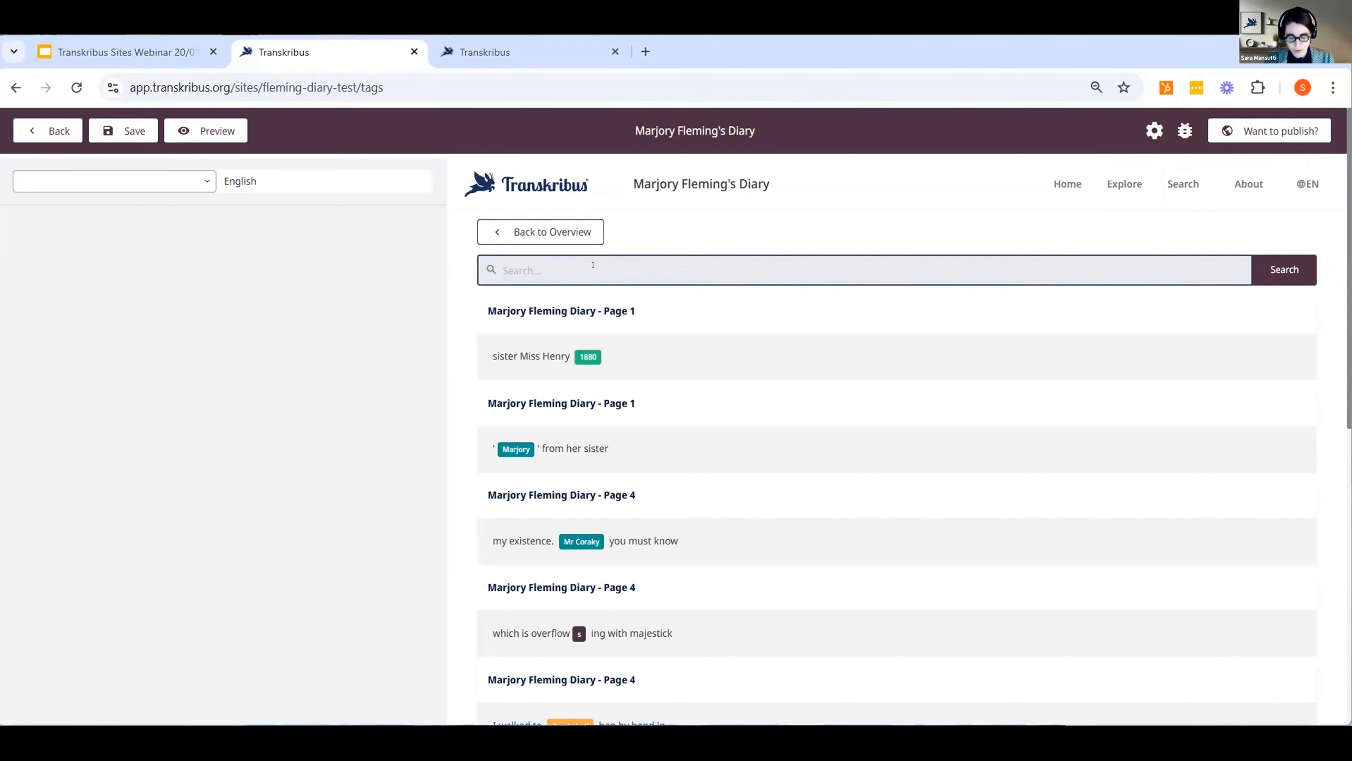
type("lon")
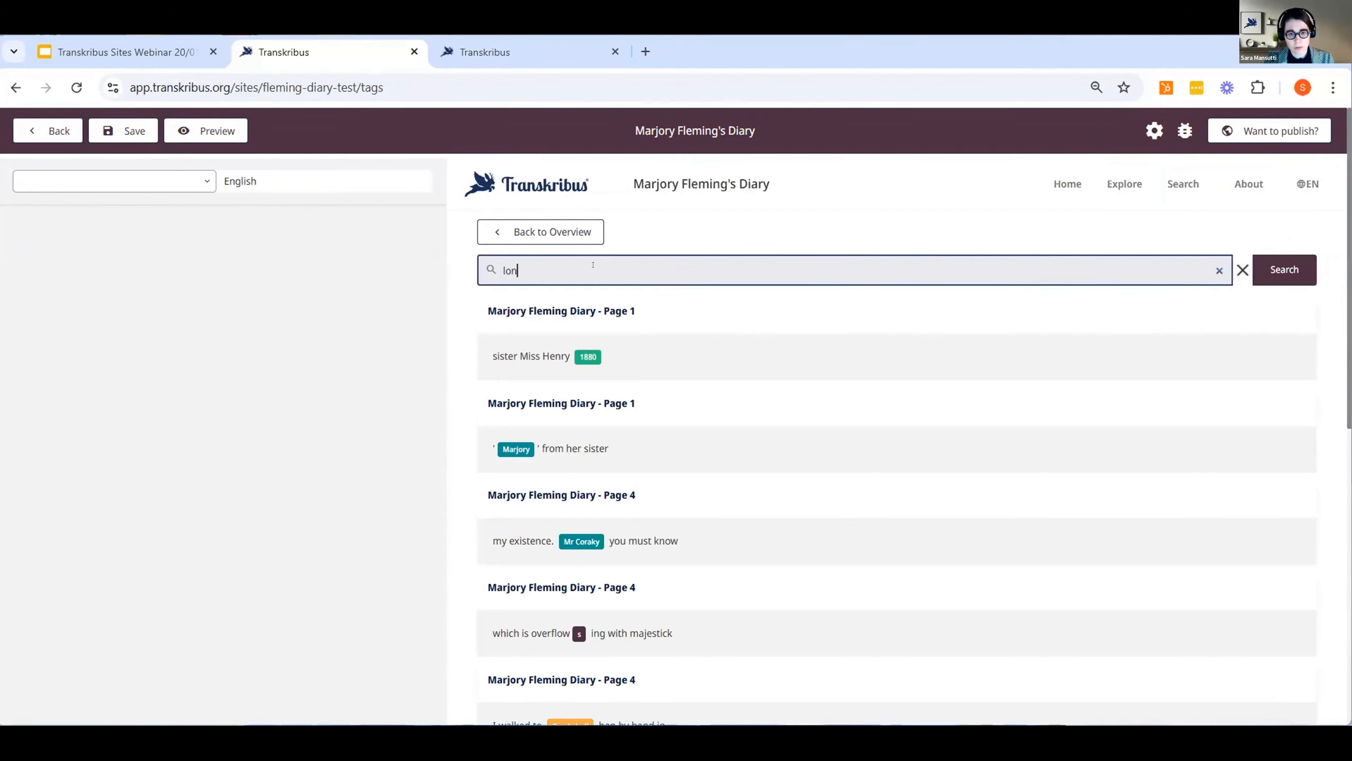
type("don")
left_click(1270, 268)
left_click(1269, 268)
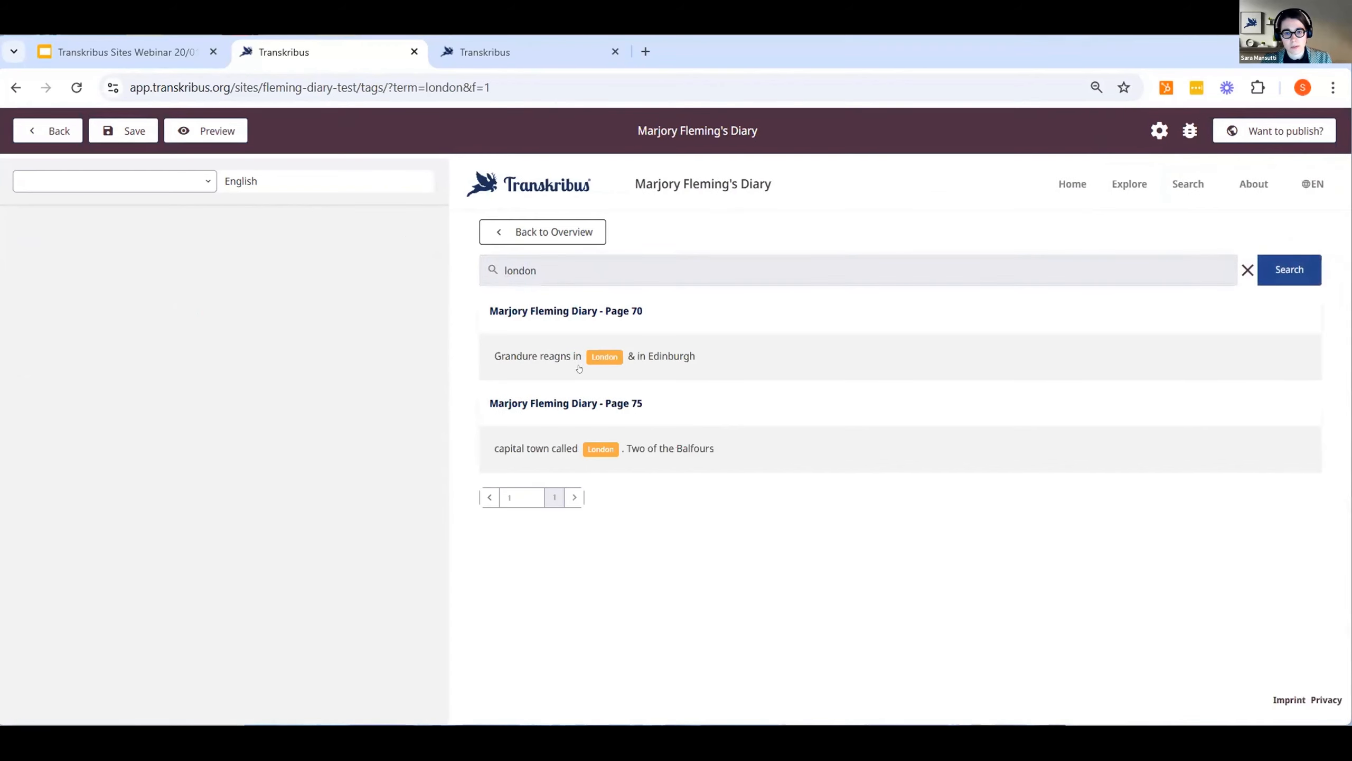
left_click(623, 447)
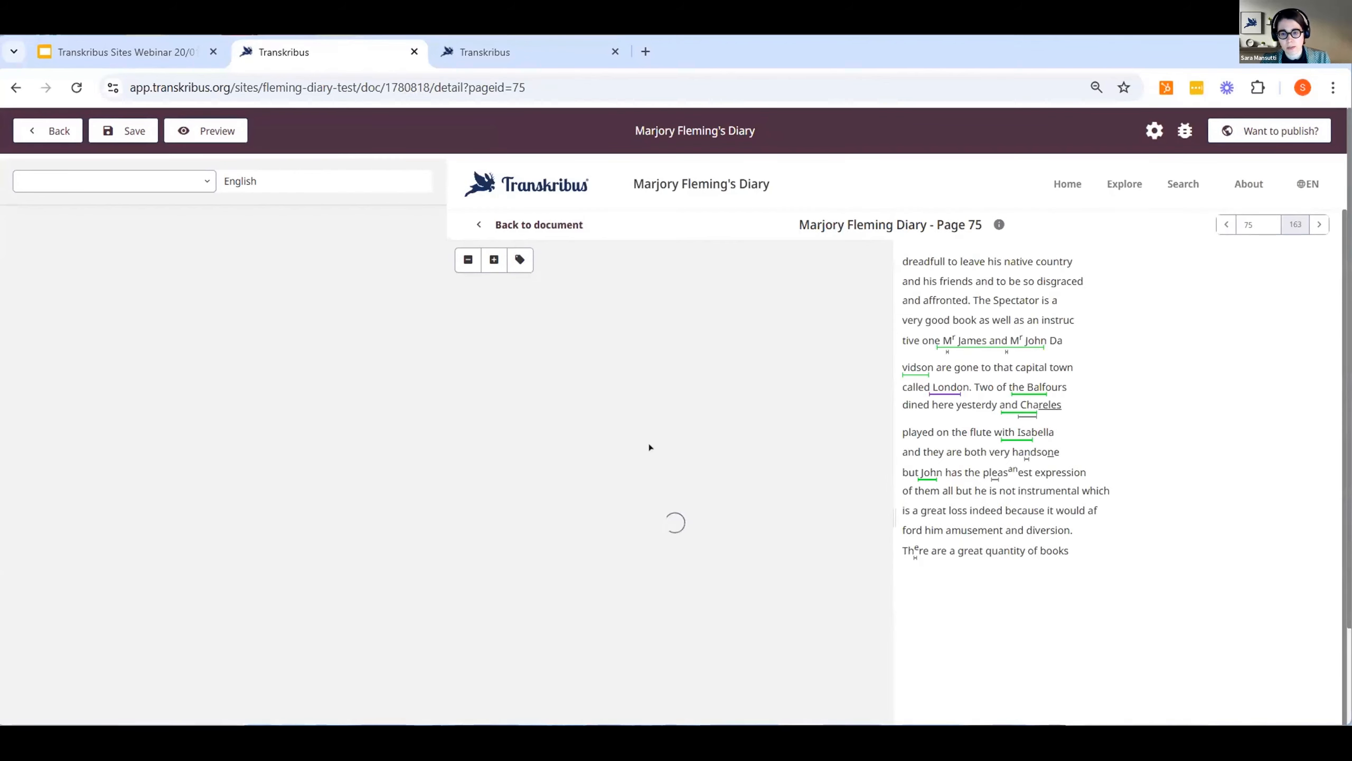
left_click(941, 393)
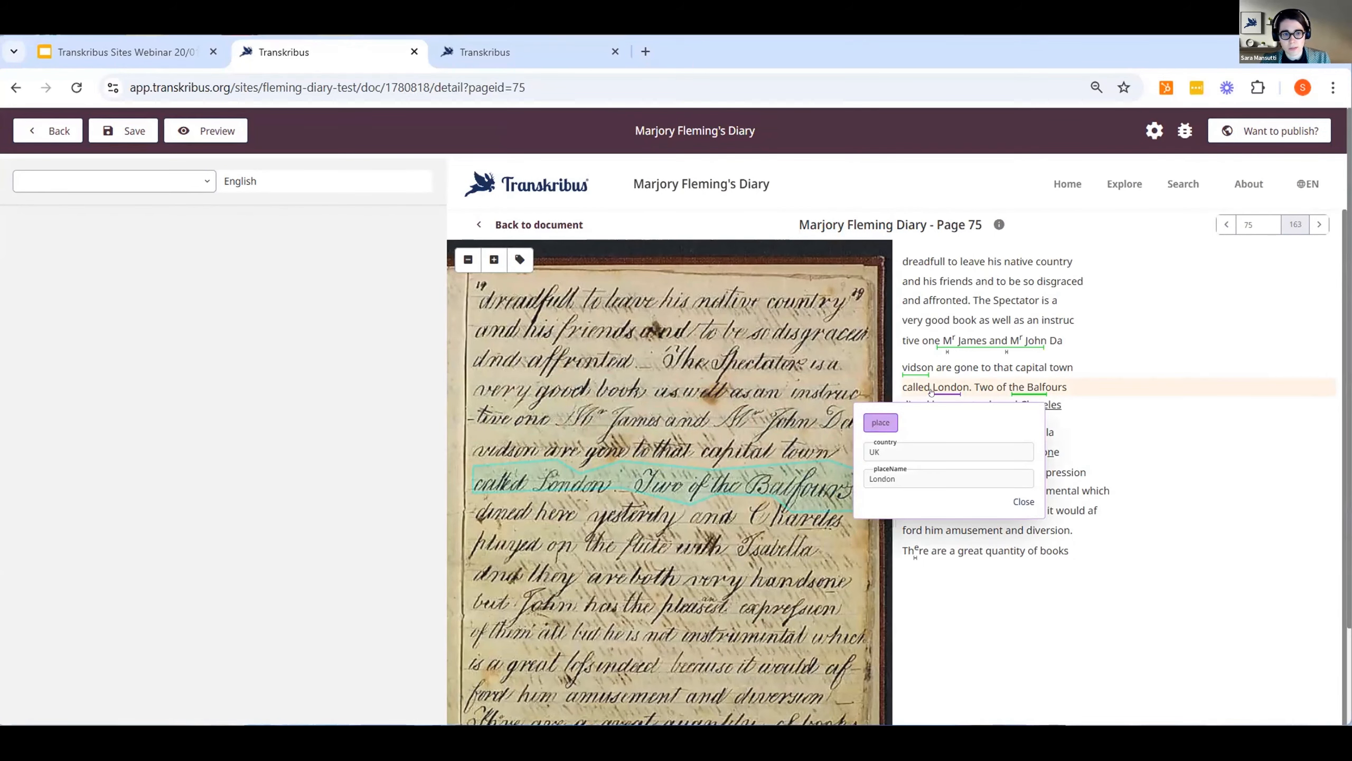
Step: Return to the Explore page settings, enable Hierarchy browsing and show the hierarchy view
left_click(114, 181)
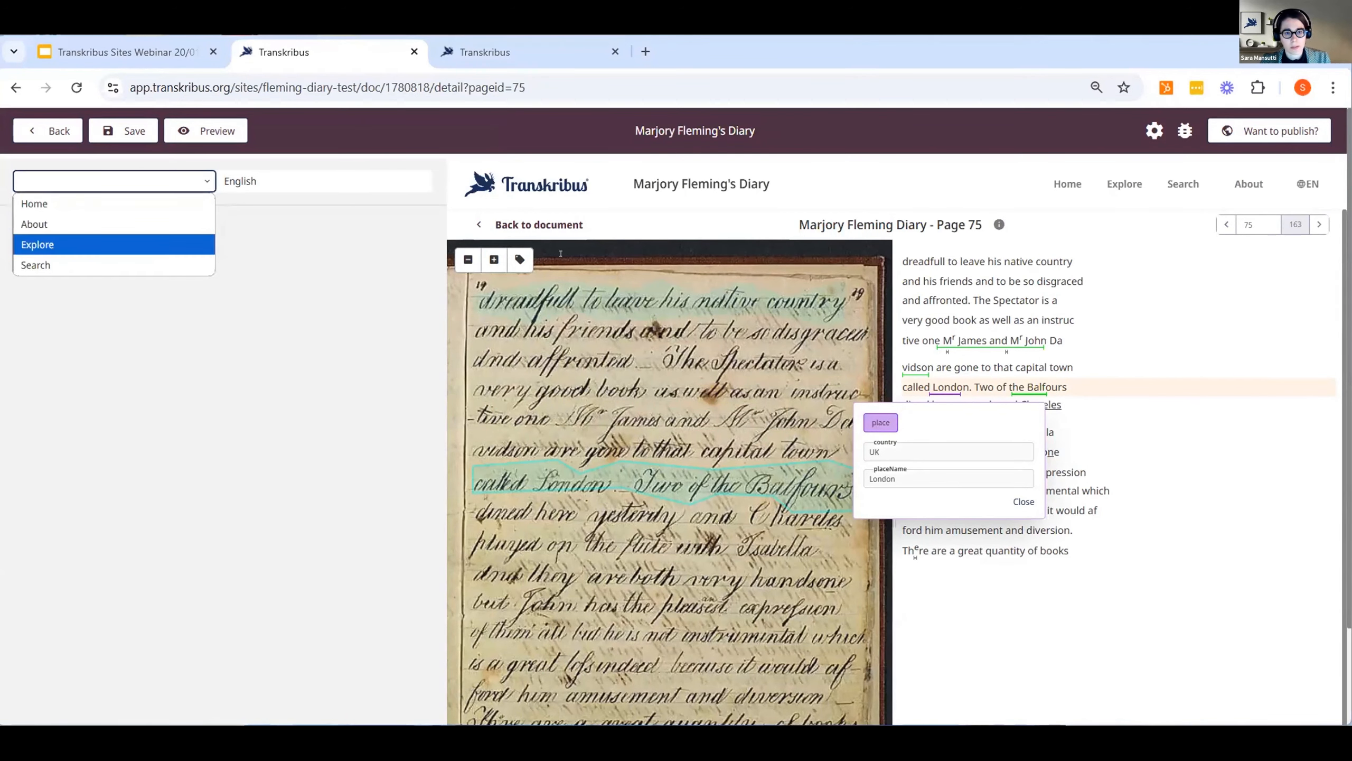
left_click(106, 242)
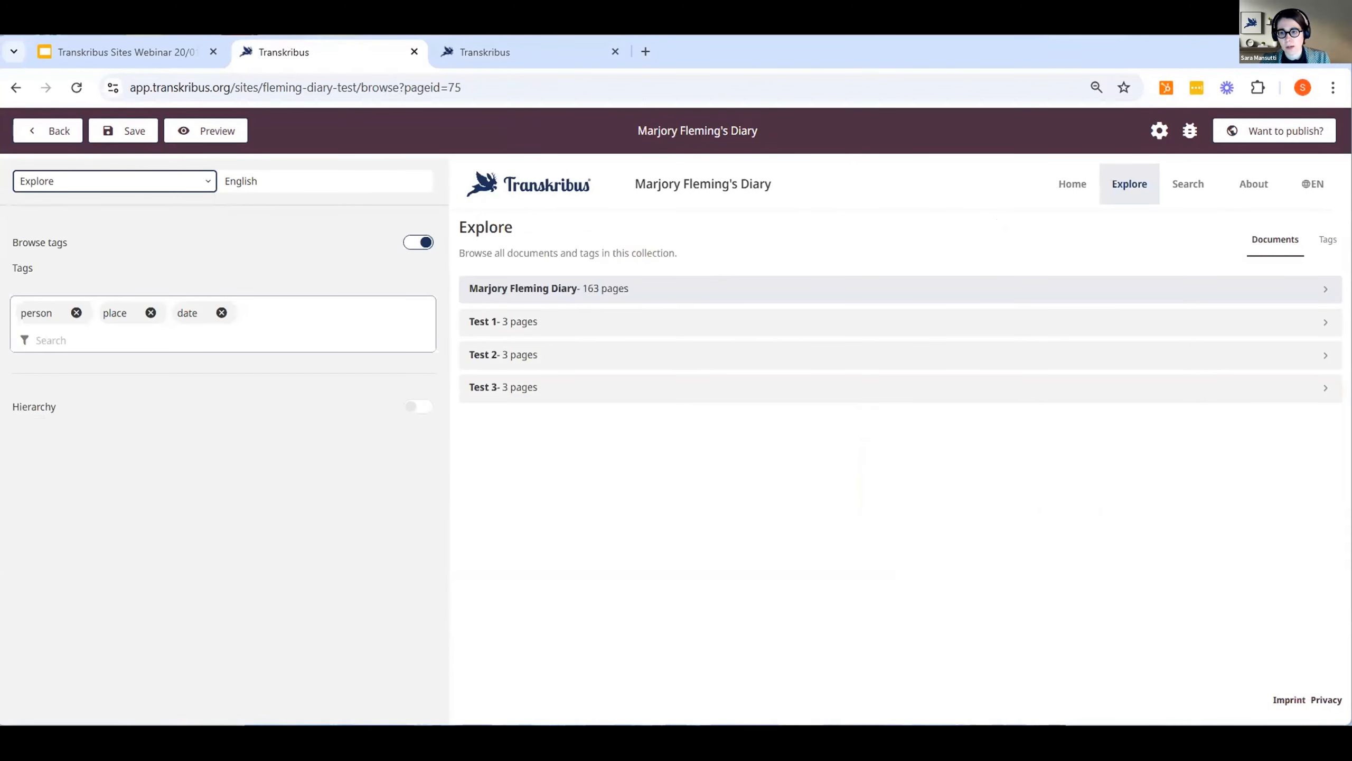
left_click(1325, 241)
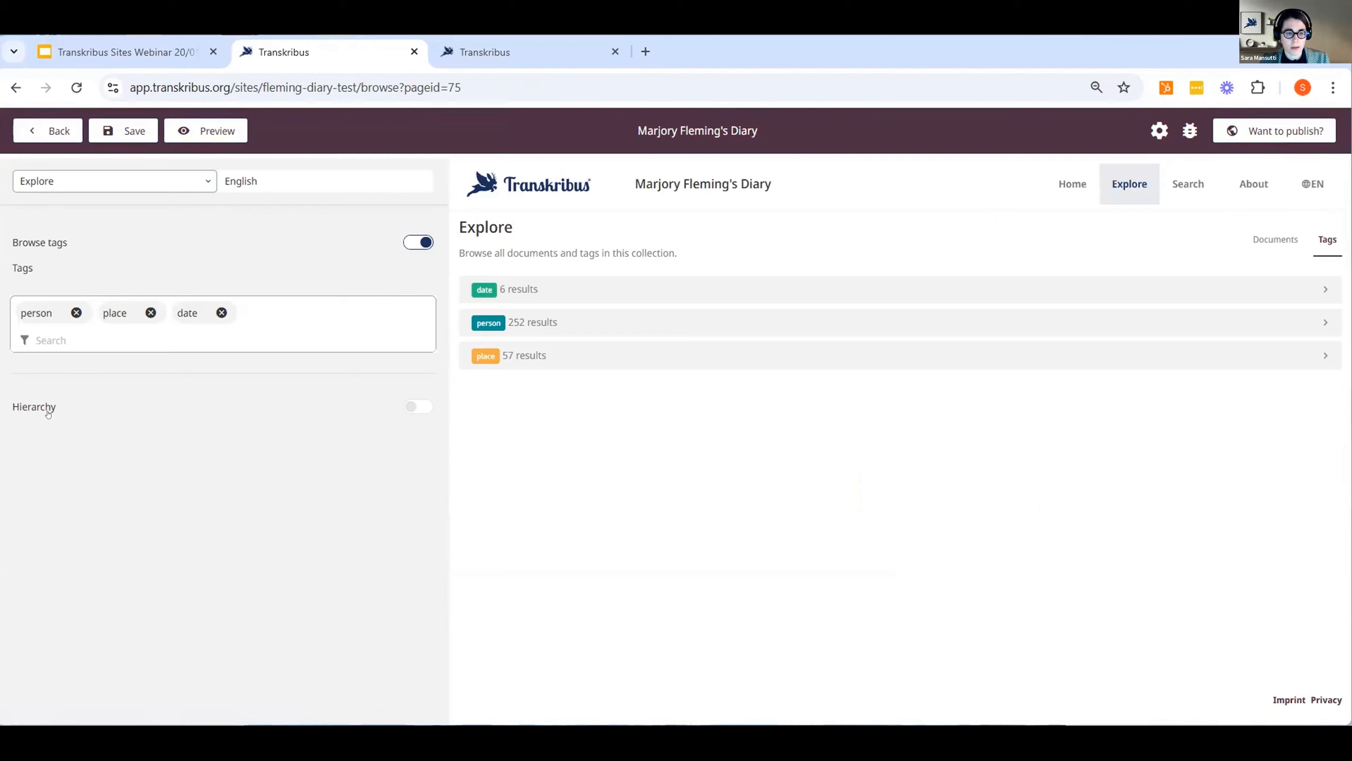
left_click(413, 406)
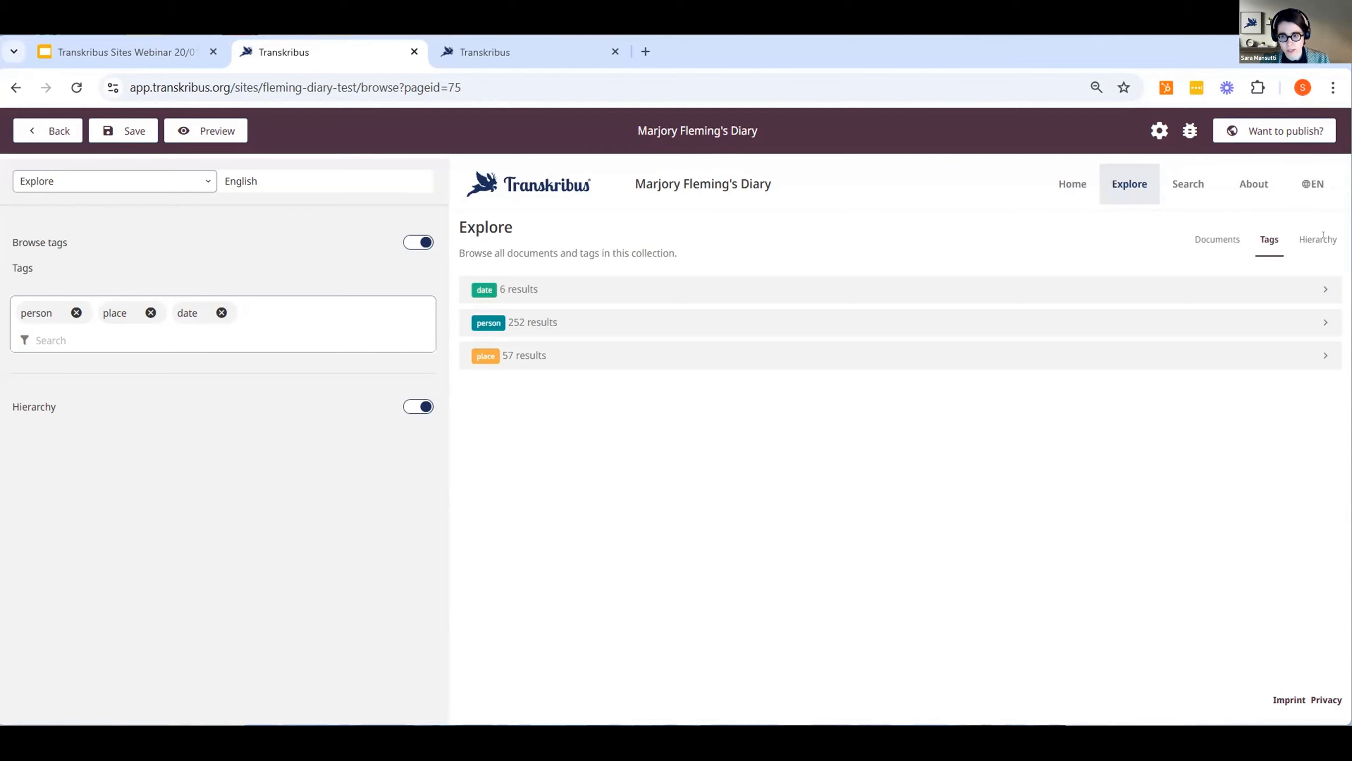
left_click(1320, 241)
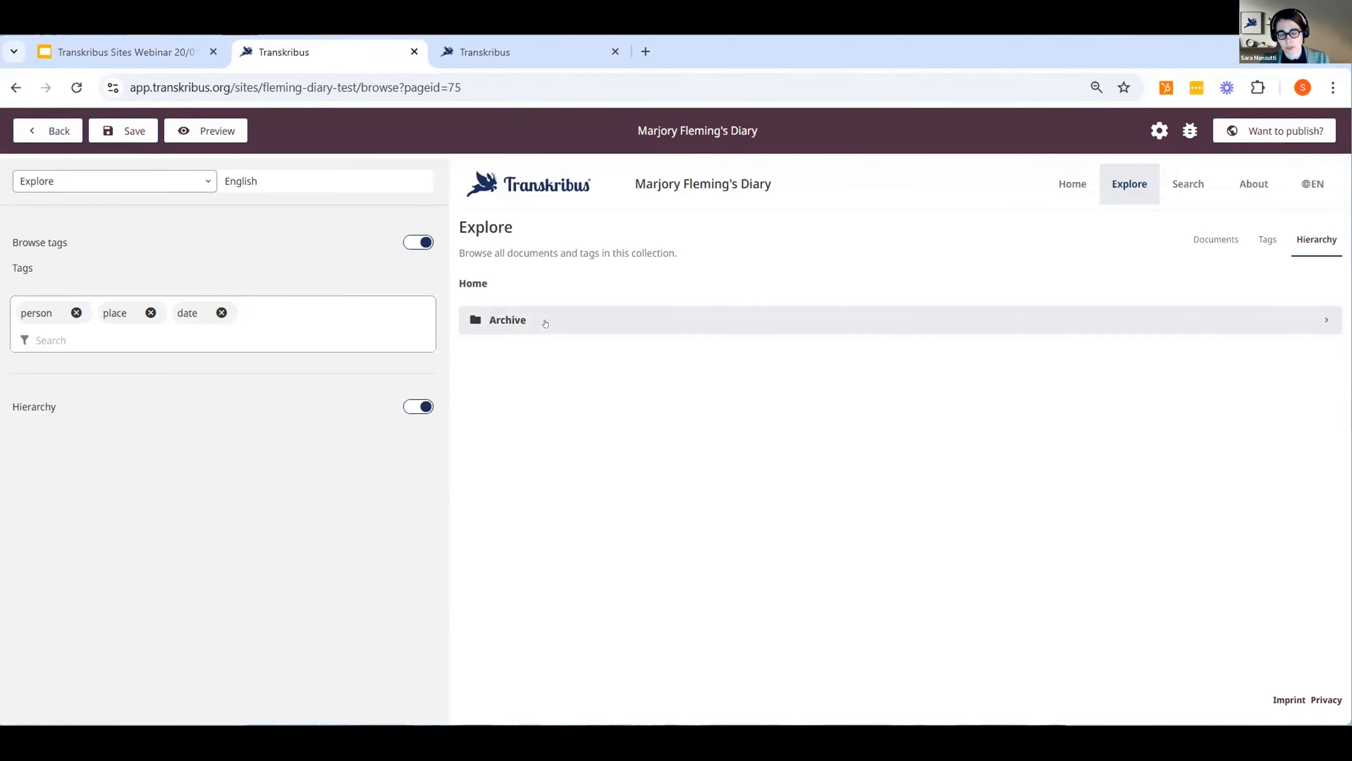
Step: Browse the Explore page's hierarchy through Archive and Collection to the documents filed under 1803
left_click(499, 320)
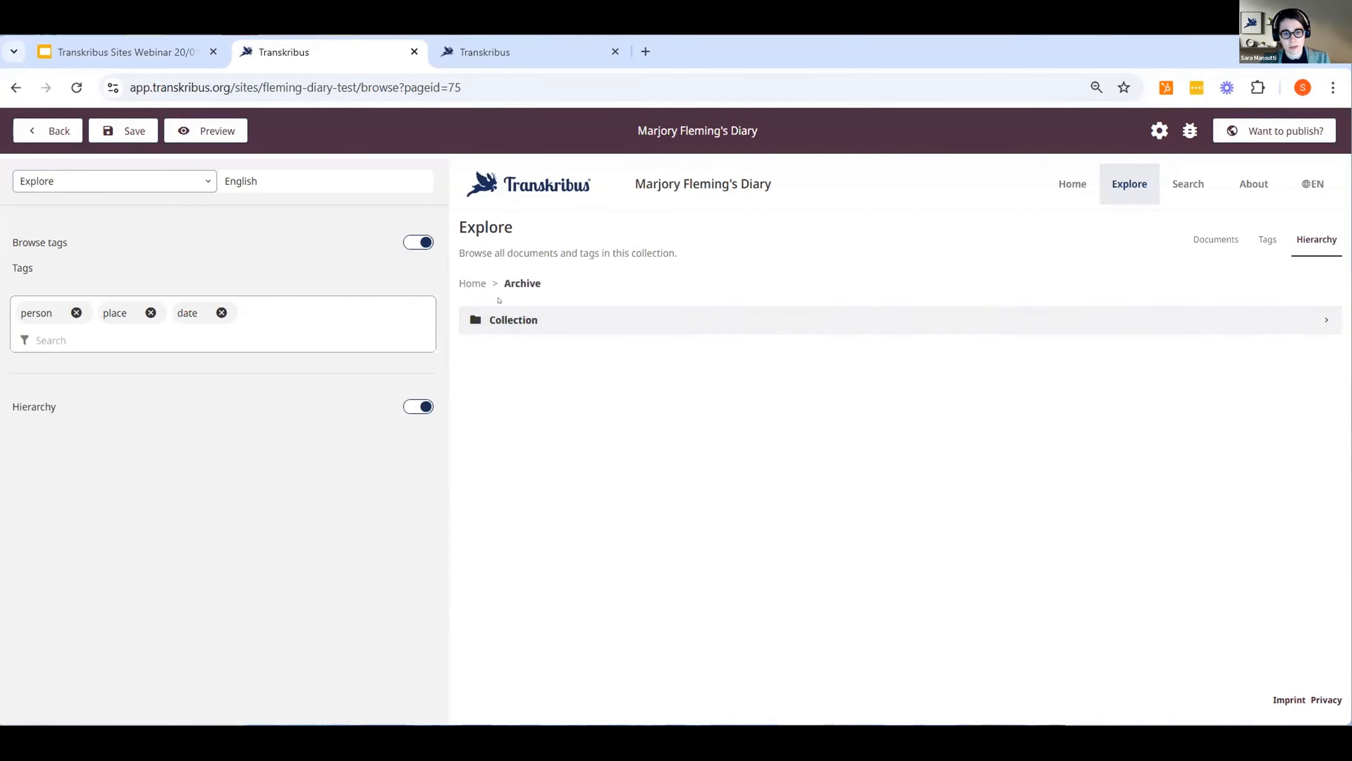
left_click(526, 322)
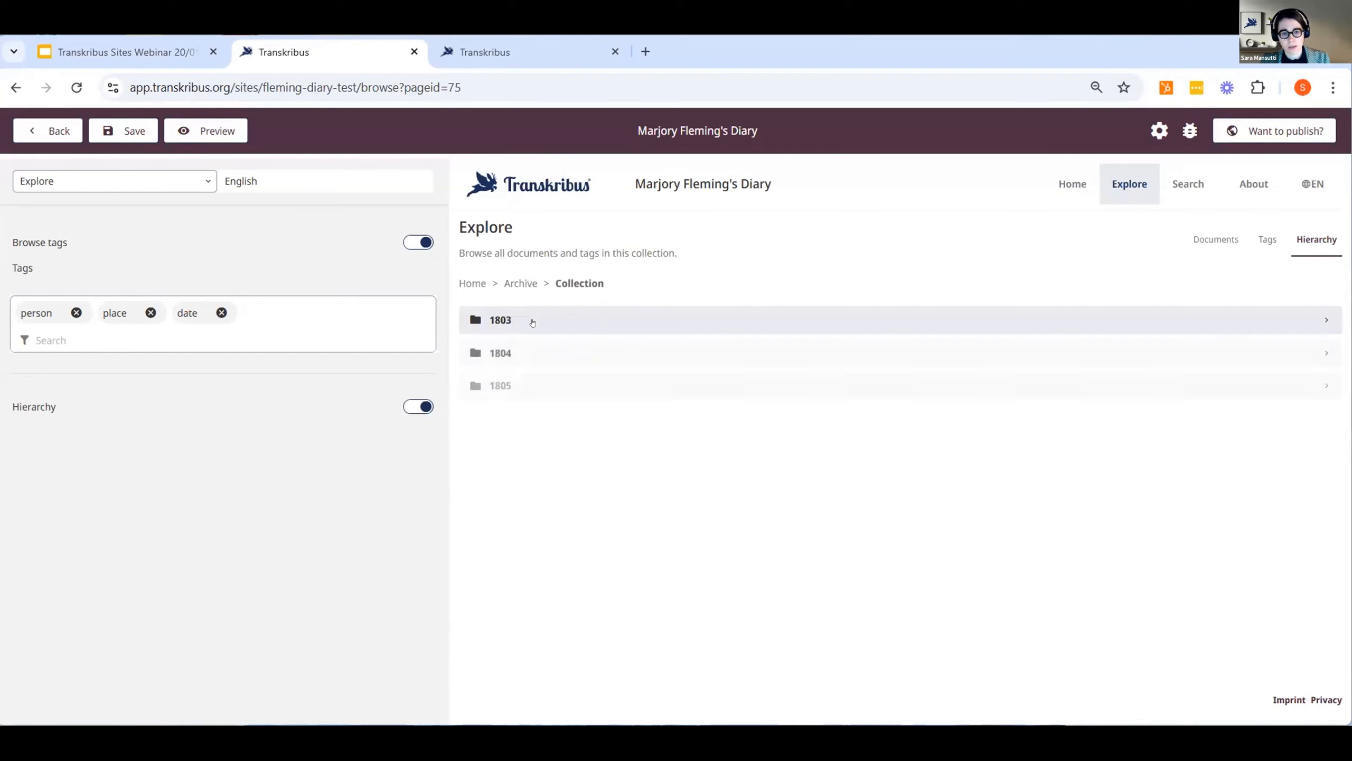
left_click(503, 321)
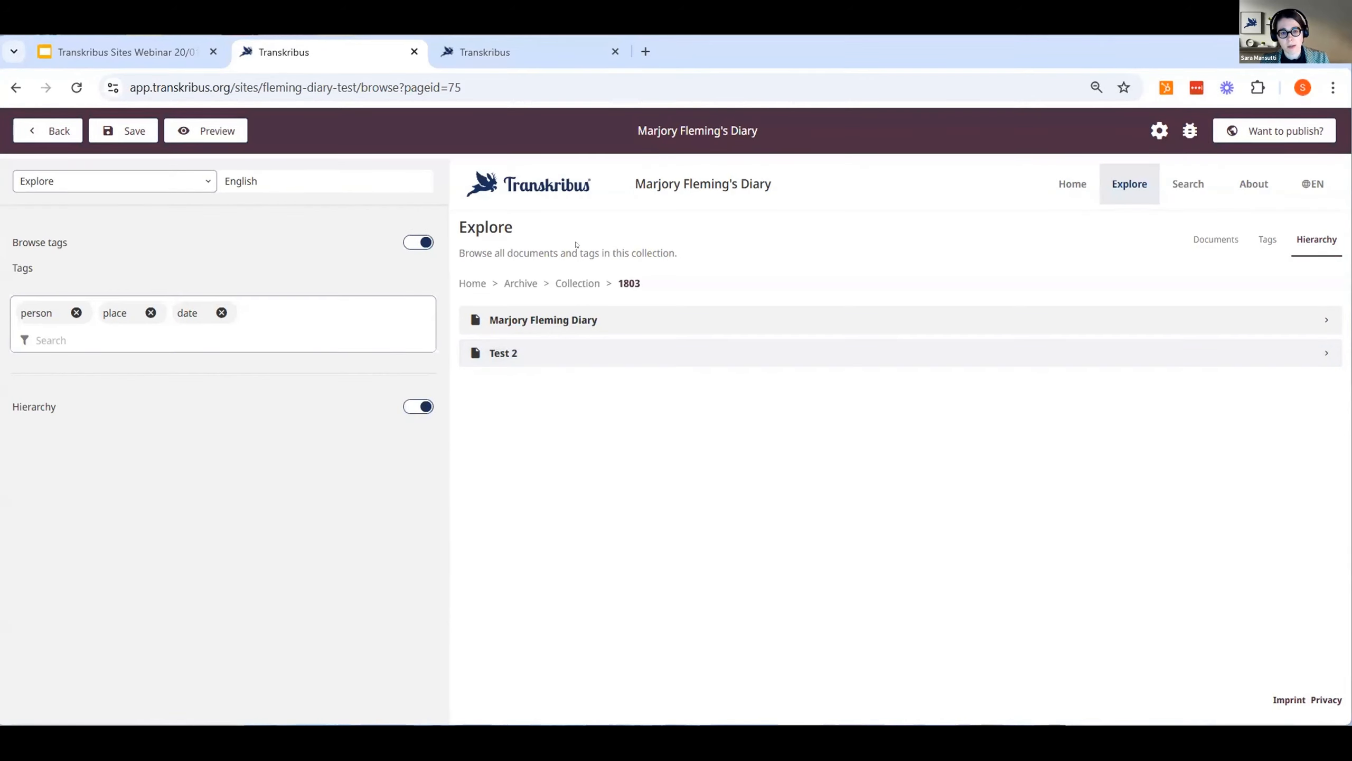
Step: Open the metadata of the Marjory Fleming Diary in its collection and inspect how the Hierarchy entry defines its levels
mouse_move(542, 51)
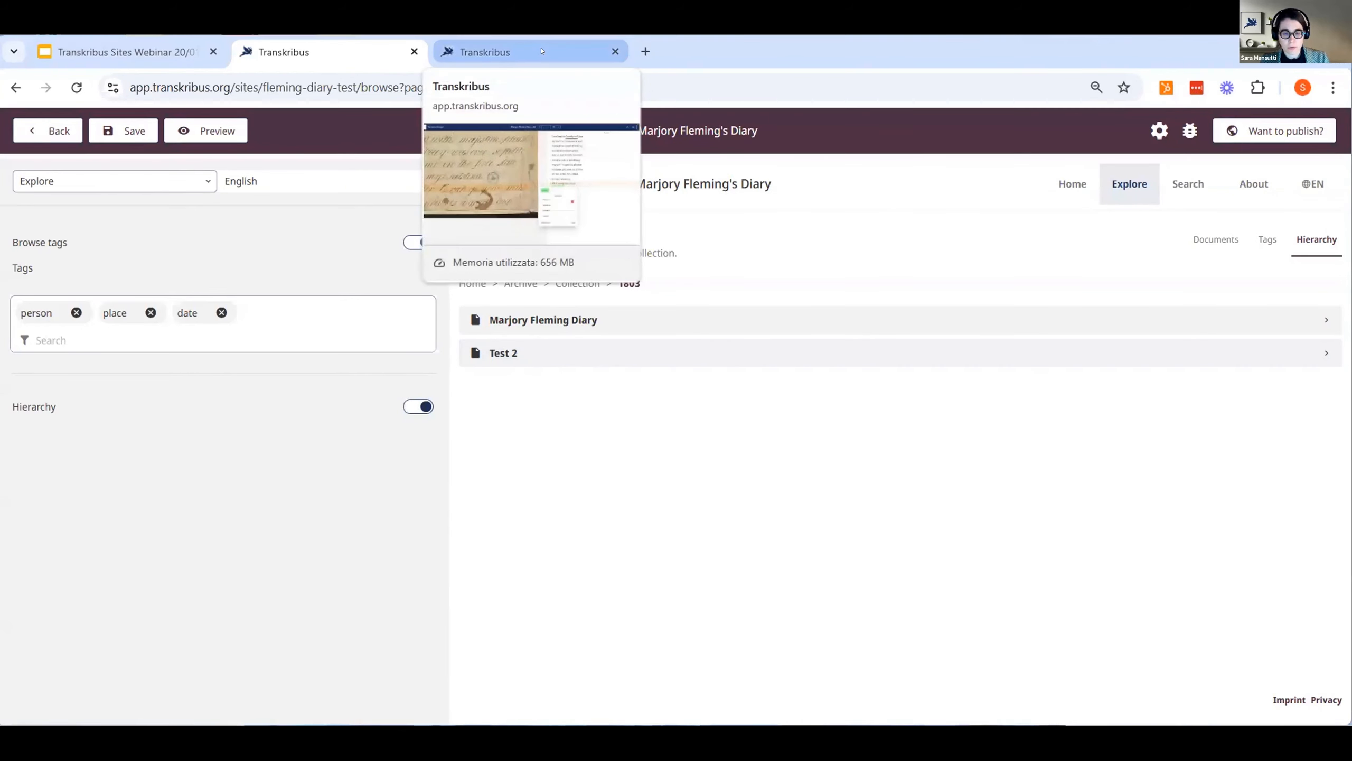
left_click(542, 51)
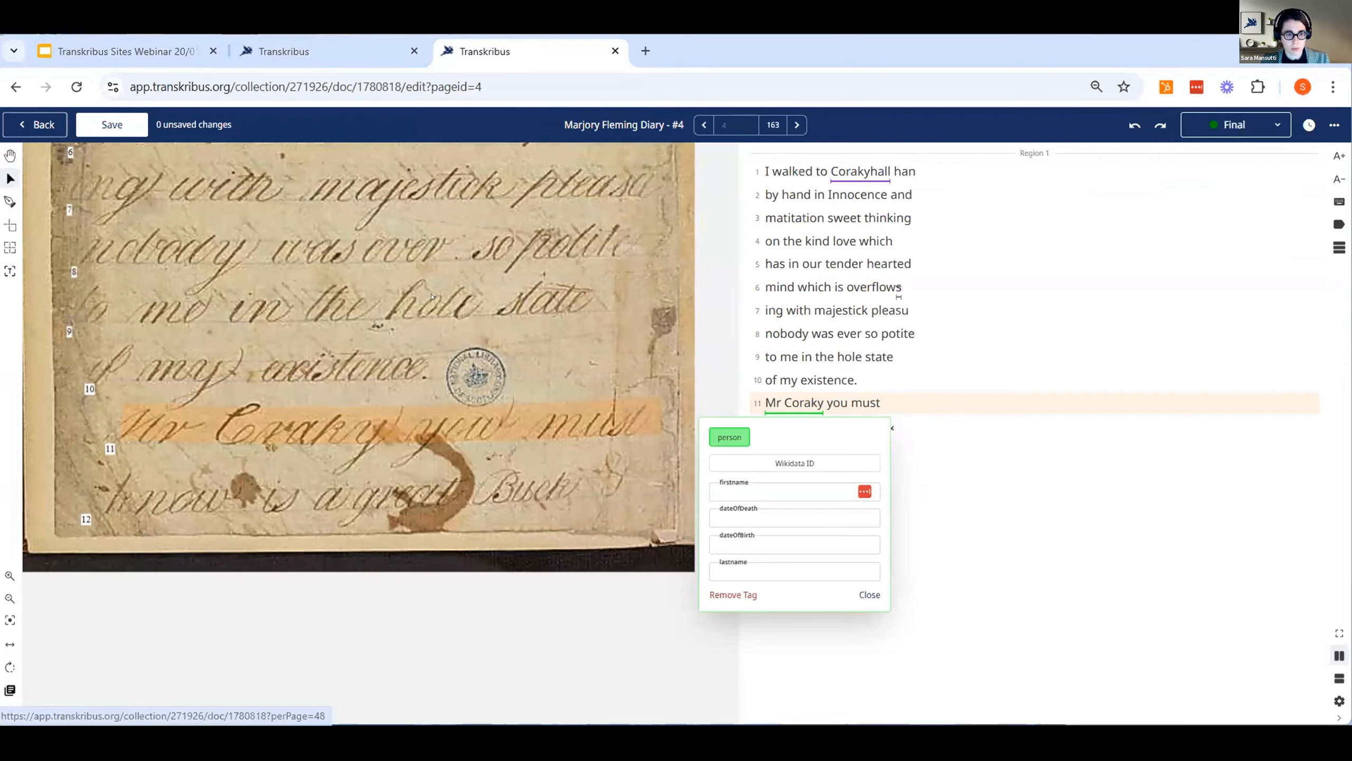
left_click(35, 124)
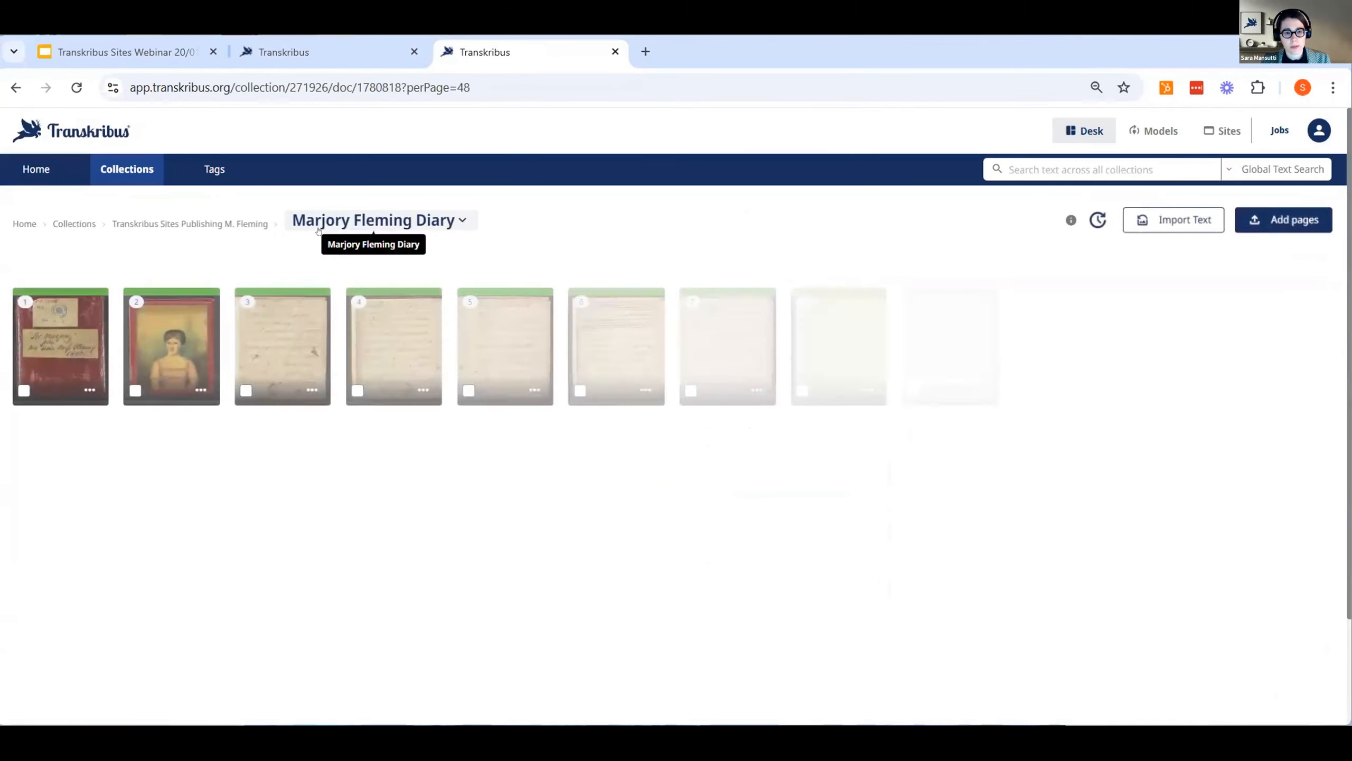
left_click(322, 223)
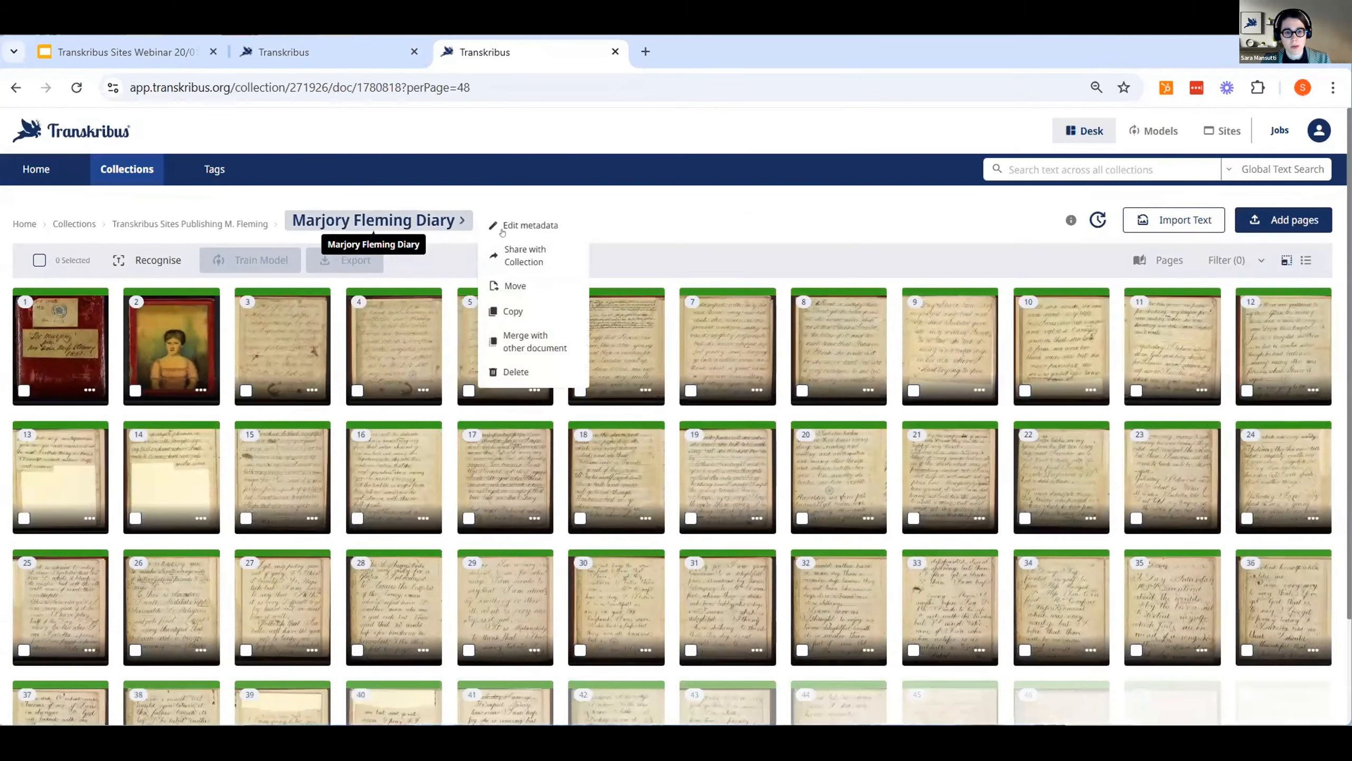
left_click(531, 225)
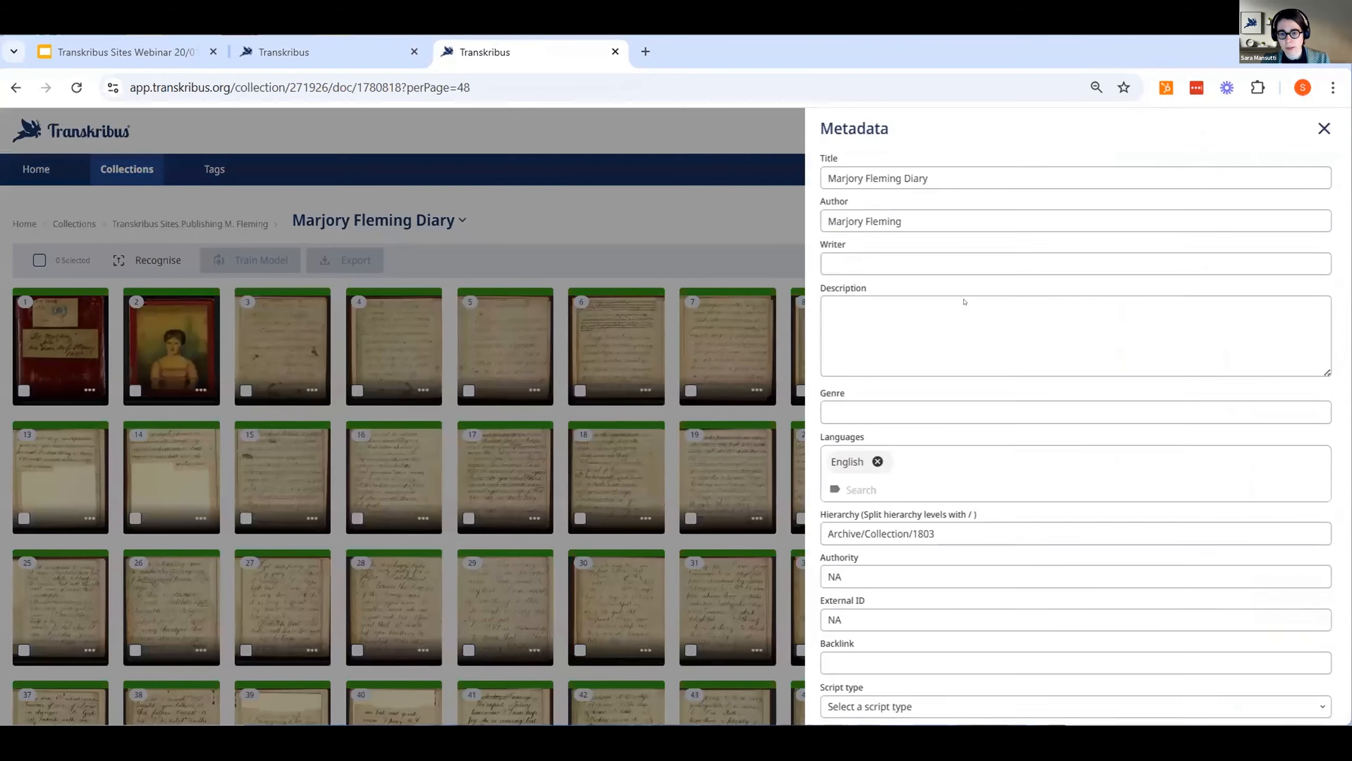
scroll(827, 265, "down", 4)
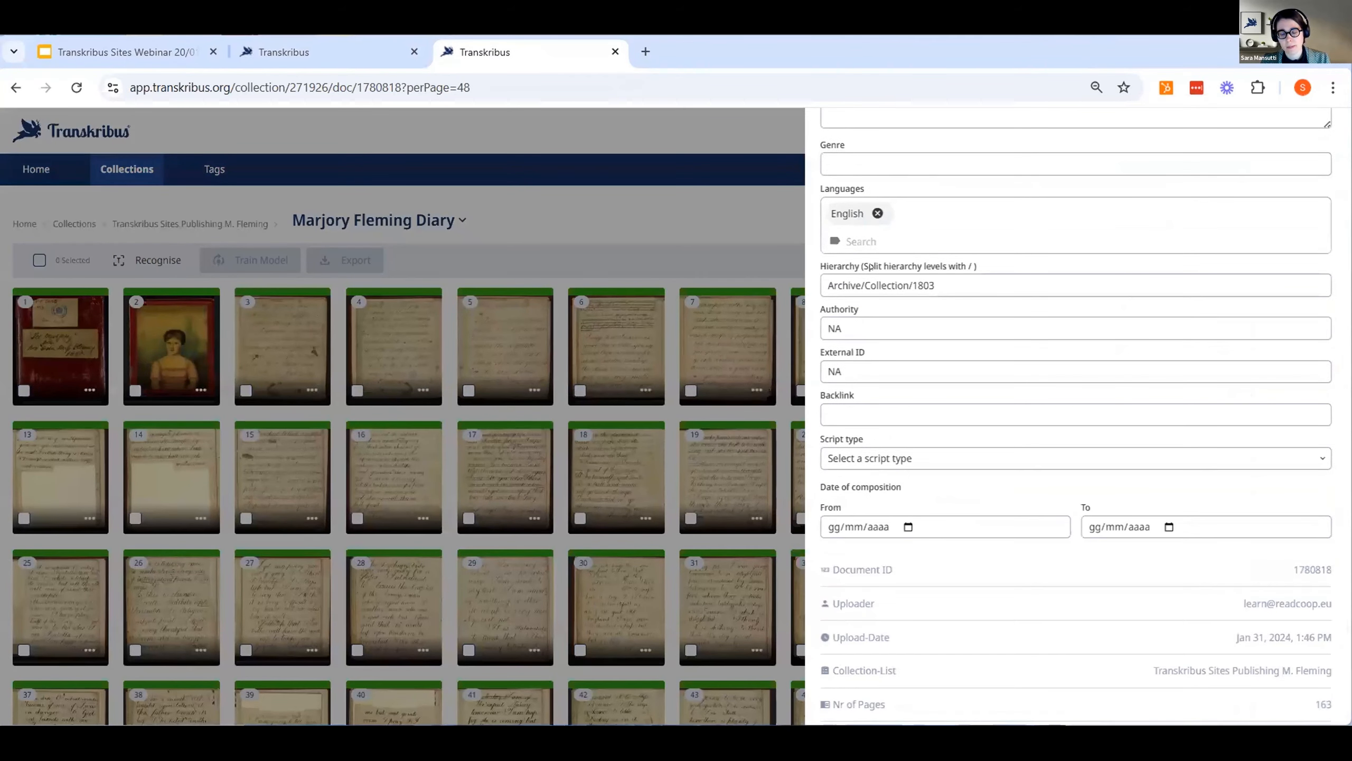
left_click(949, 287)
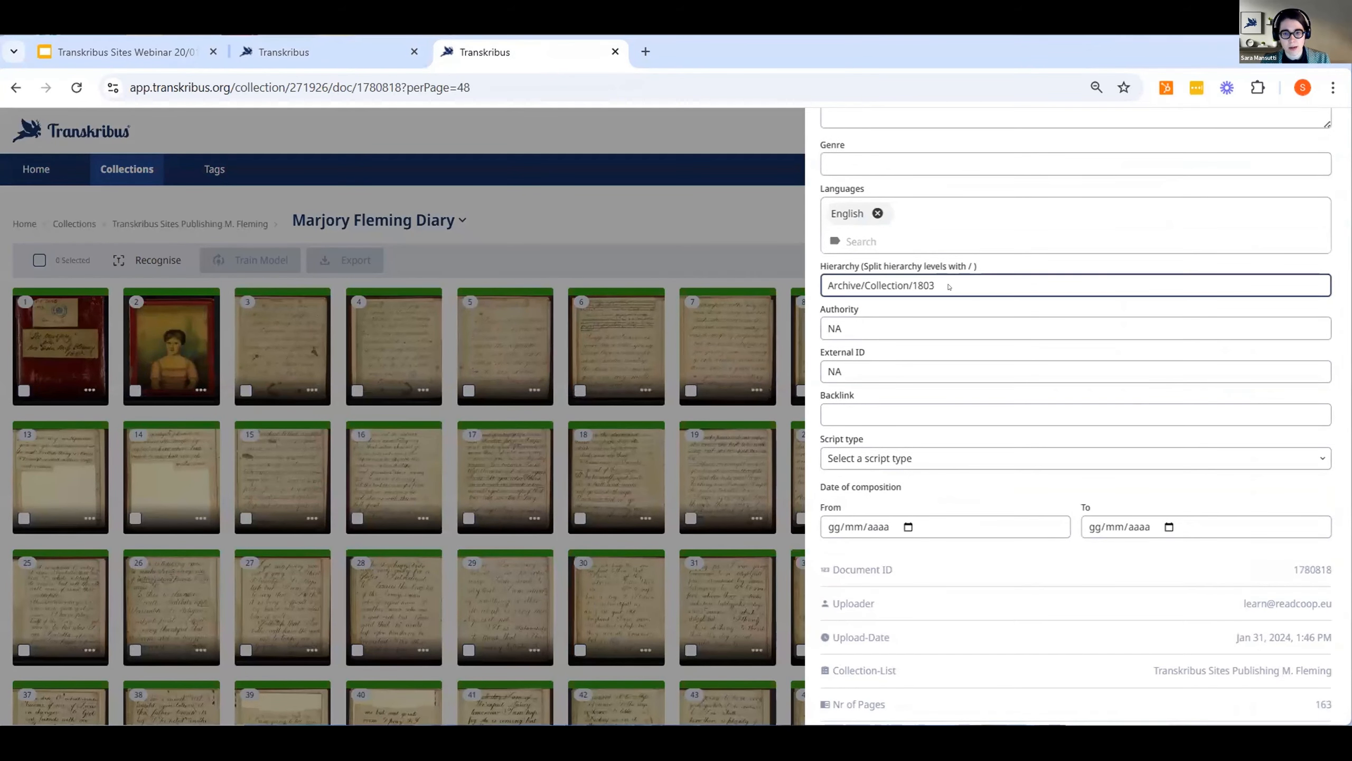
double_click(970, 265)
left_click(946, 287)
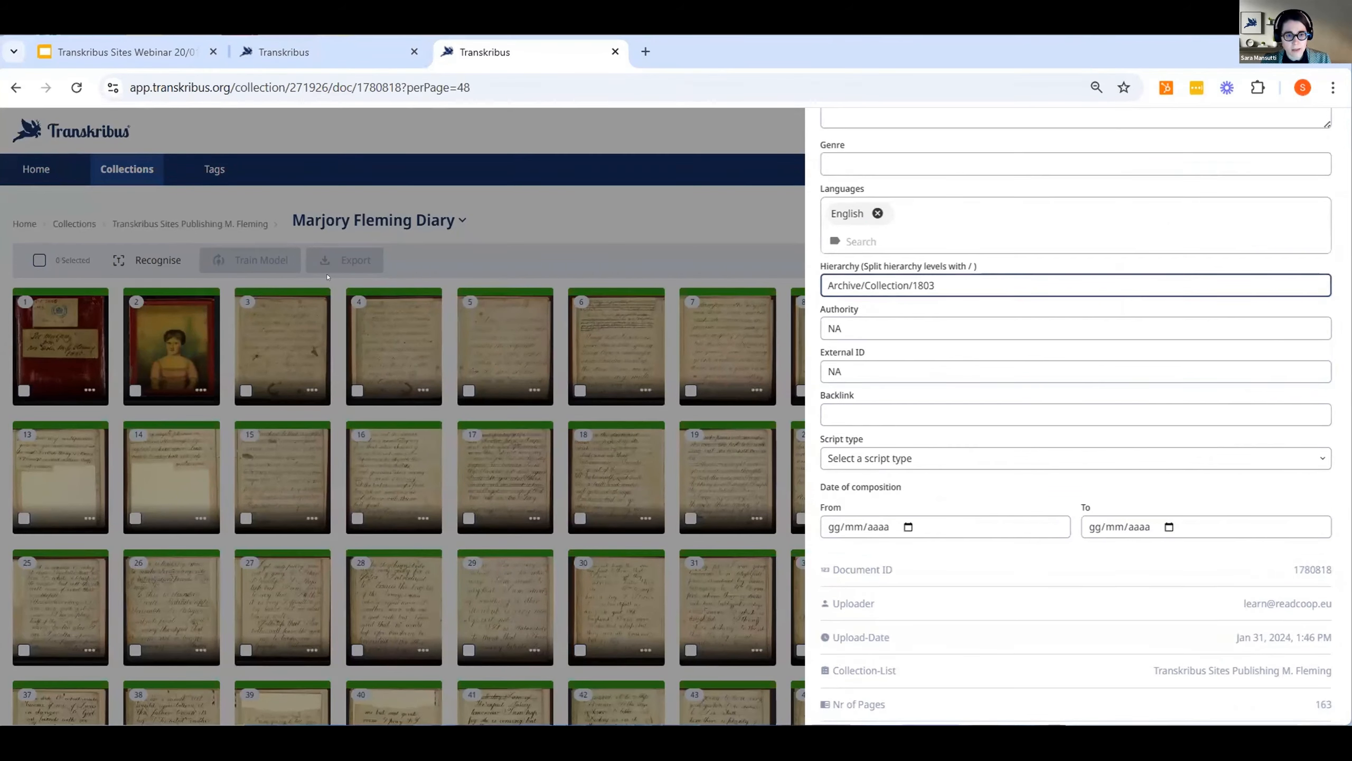
Step: Inspect the Hierarchy entry in the metadata of document Test 1 in the same collection, and return to the site editor
left_click(162, 224)
left_click(162, 223)
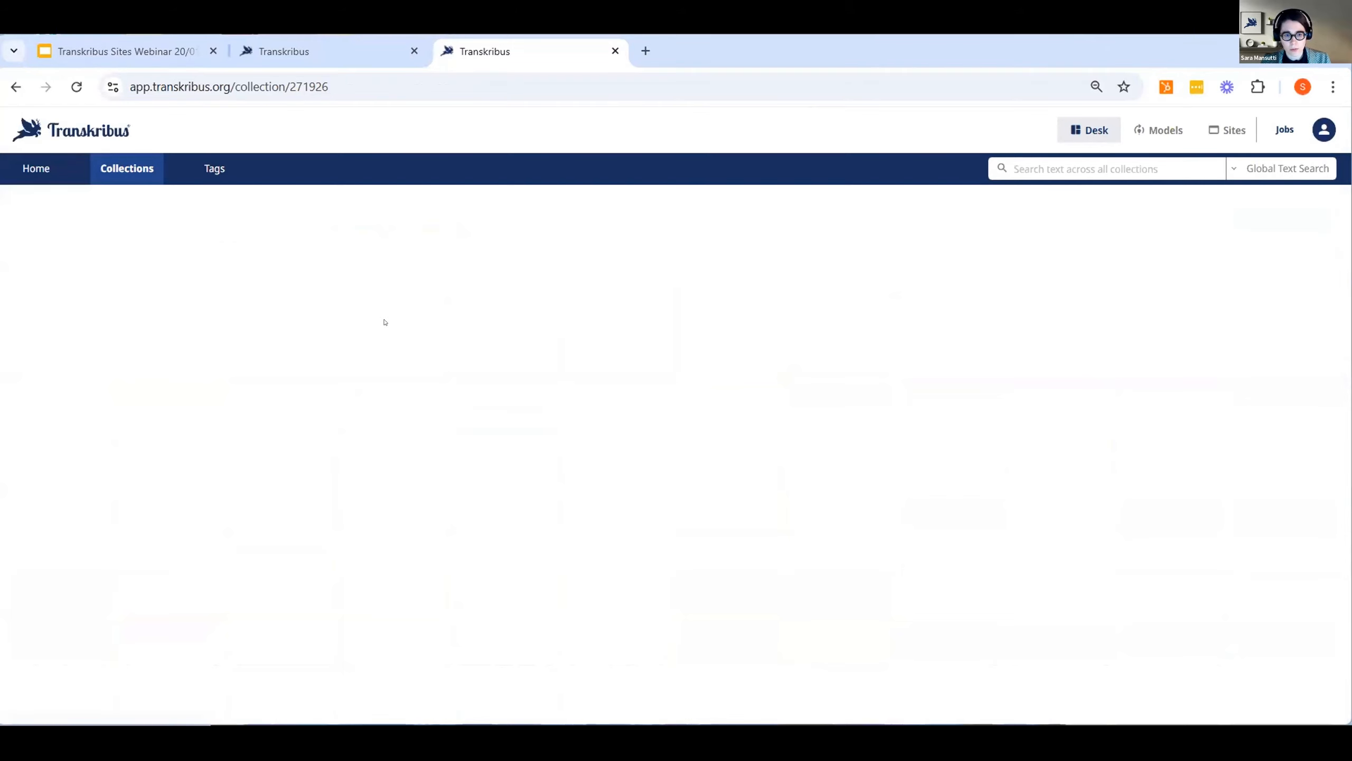
left_click(321, 301)
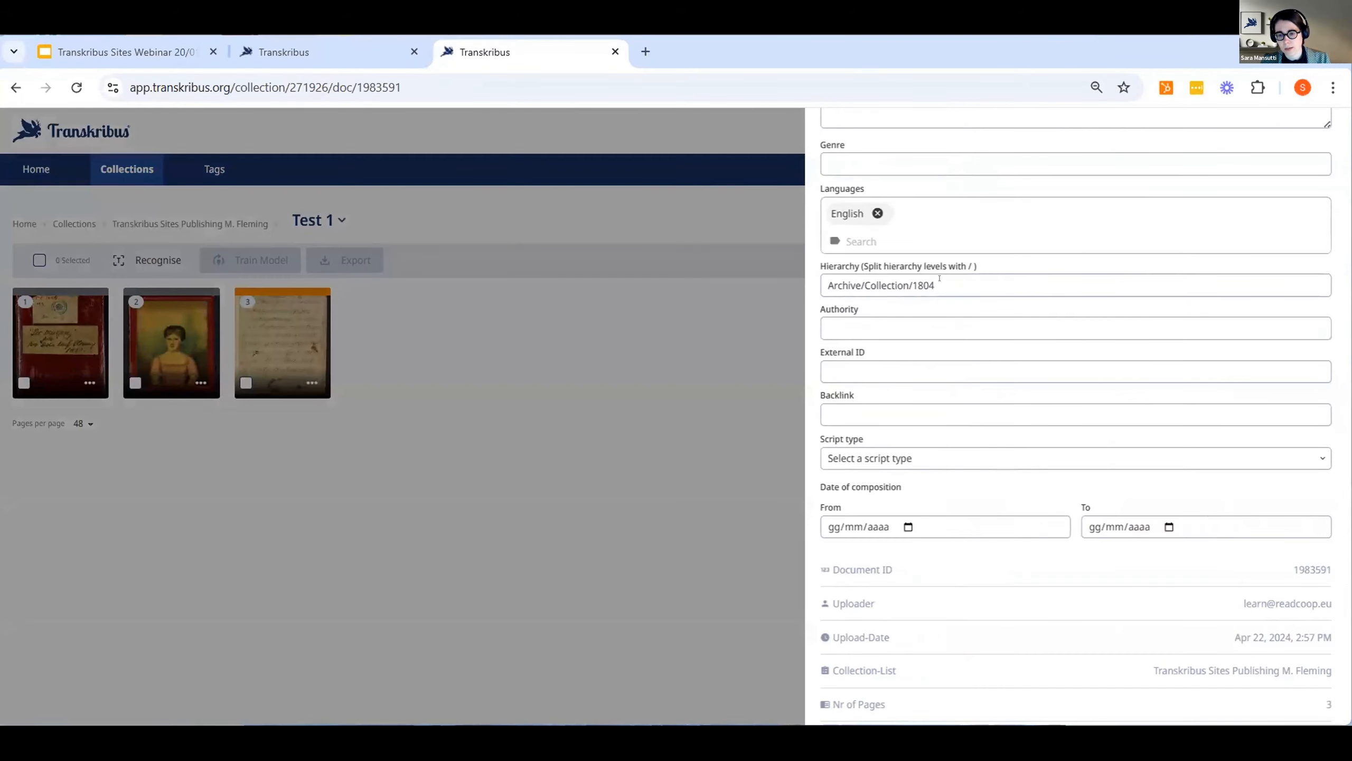
left_click(939, 277)
scroll(887, 299, "up", 3)
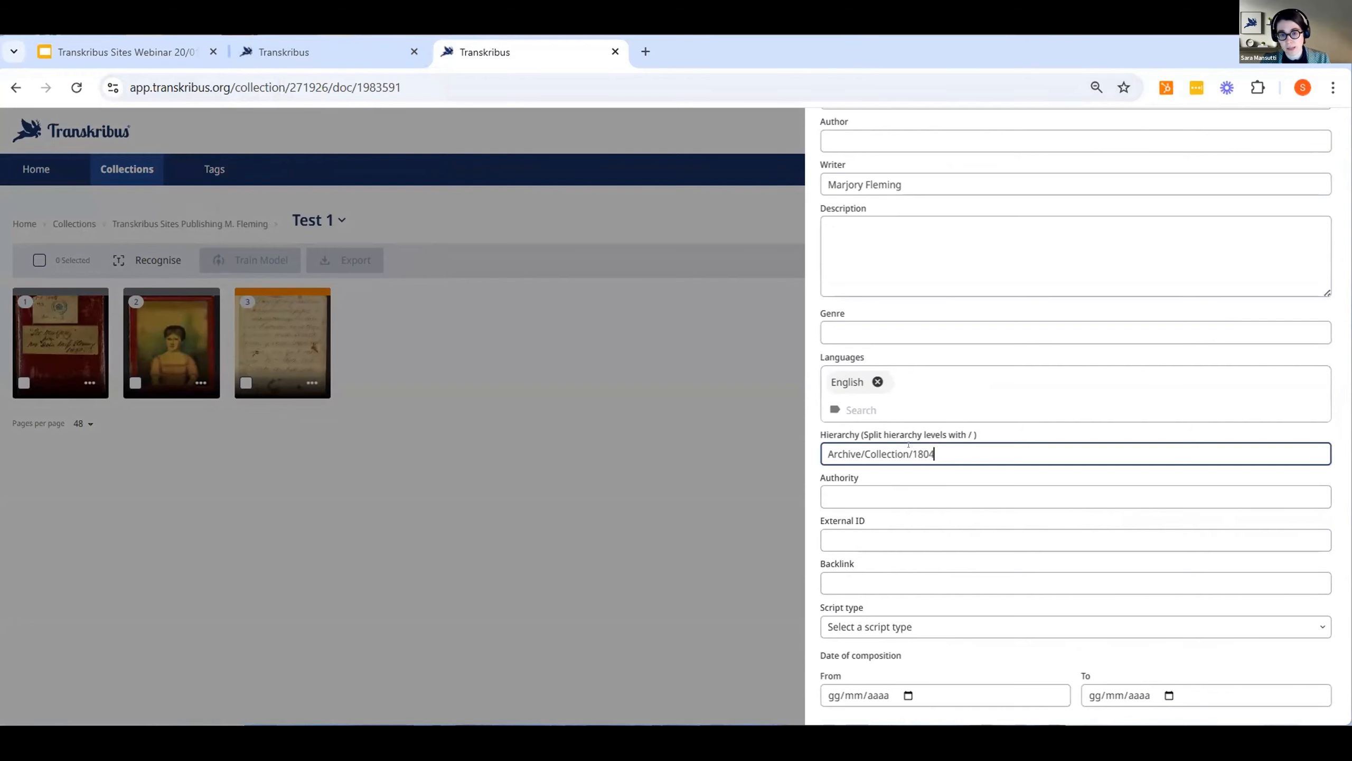
left_click(328, 51)
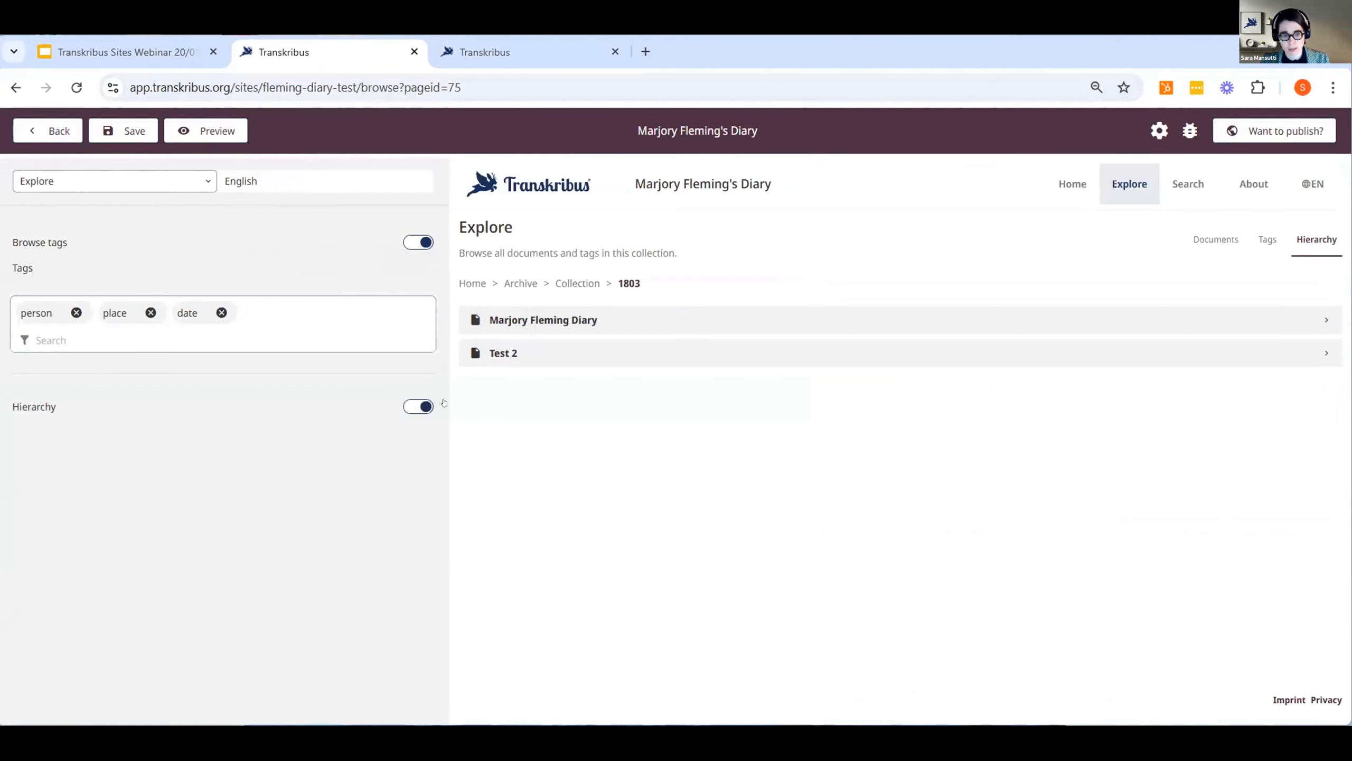
Step: Reload the Explore page's hierarchy, show the document list and page through the Marjory Fleming Diary to page 6
left_click(418, 406)
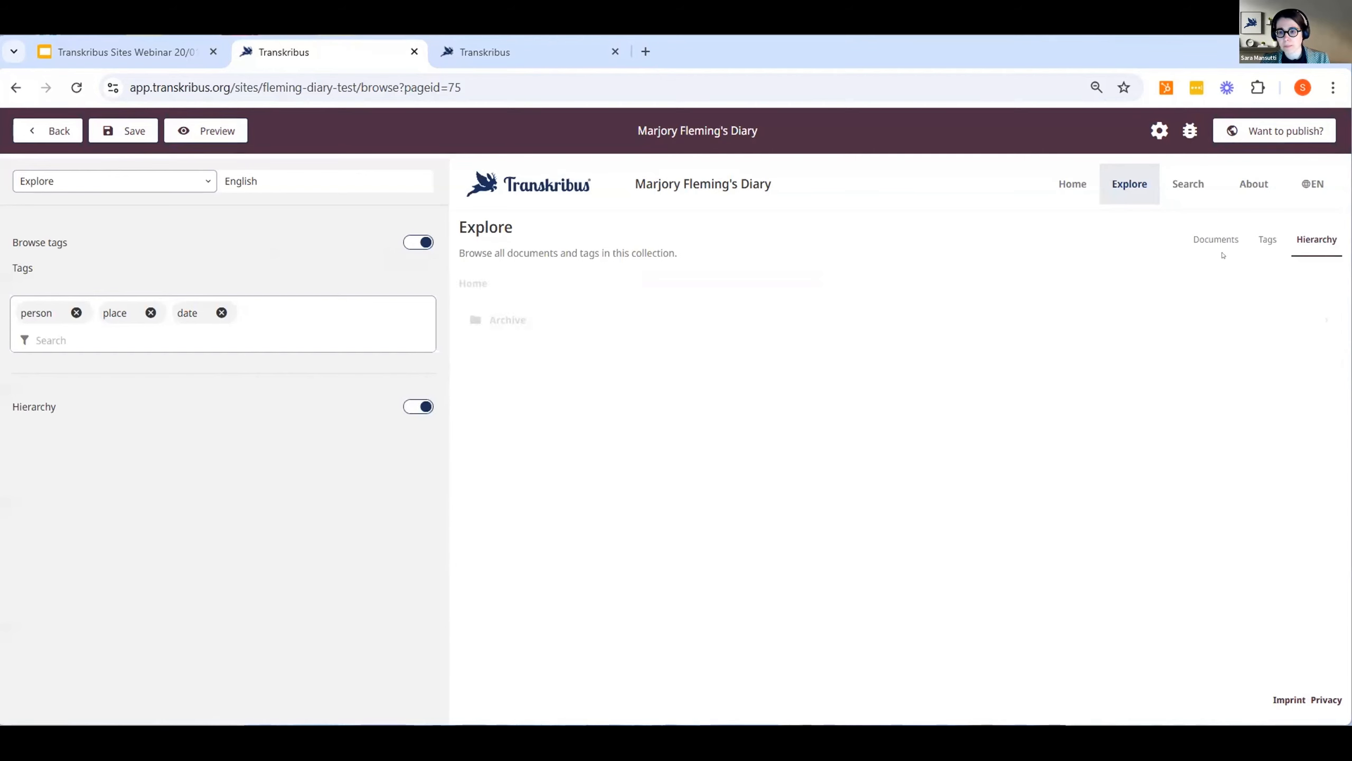
left_click(1212, 232)
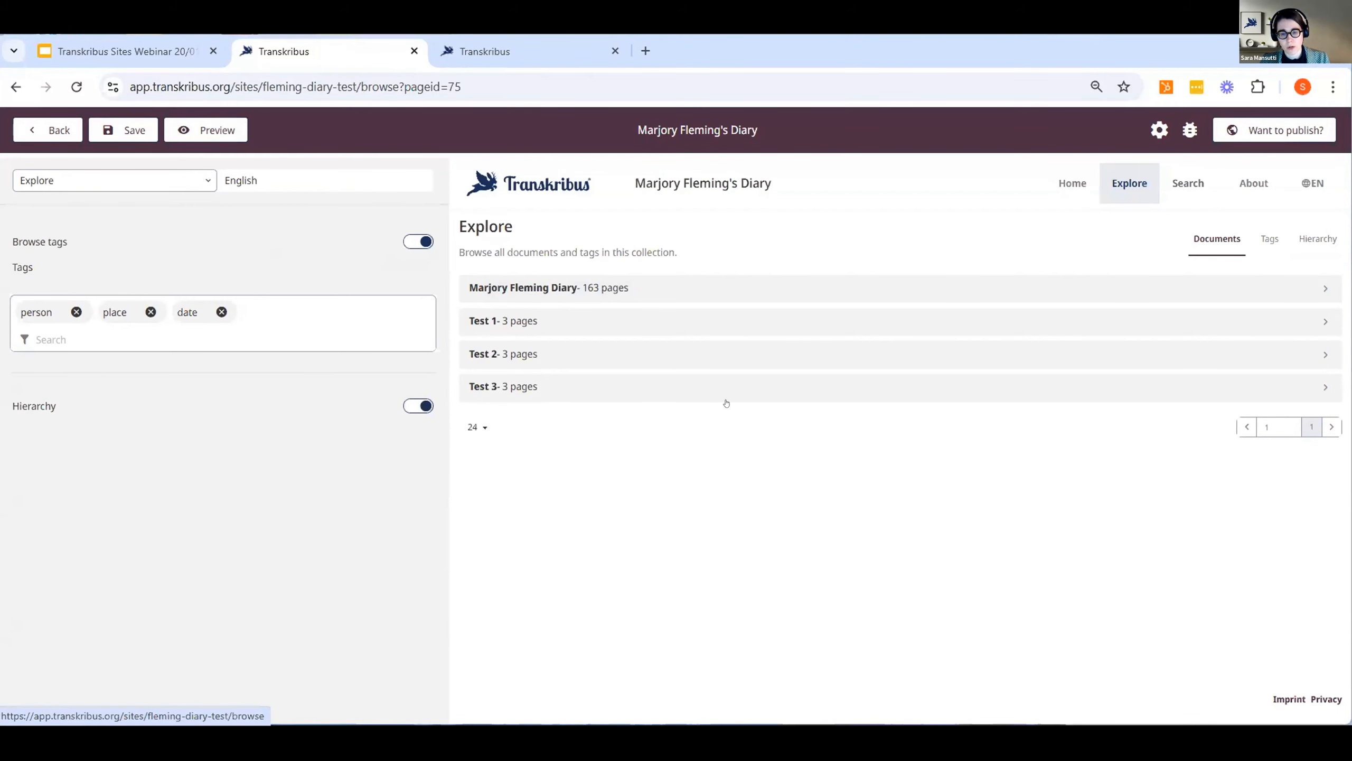
left_click(700, 392)
left_click(1319, 224)
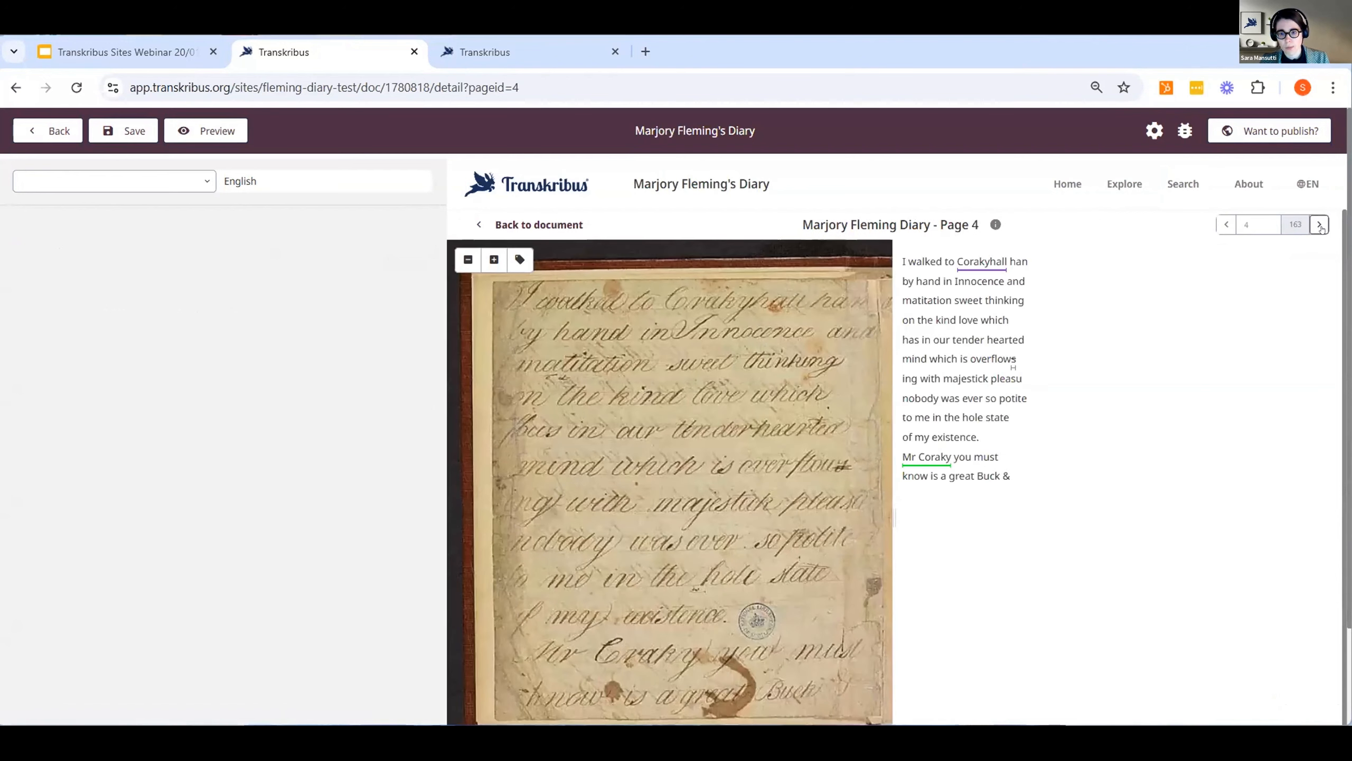
left_click(1320, 225)
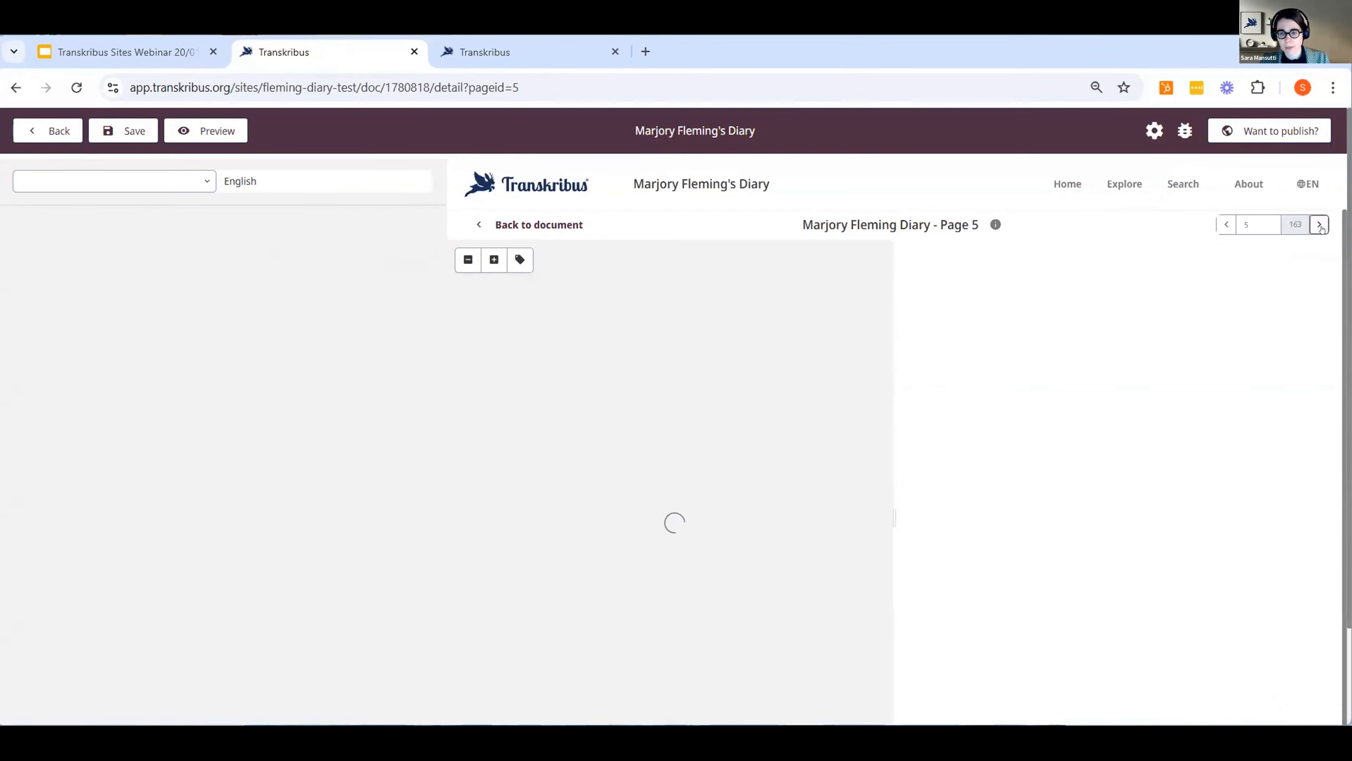
left_click(1320, 225)
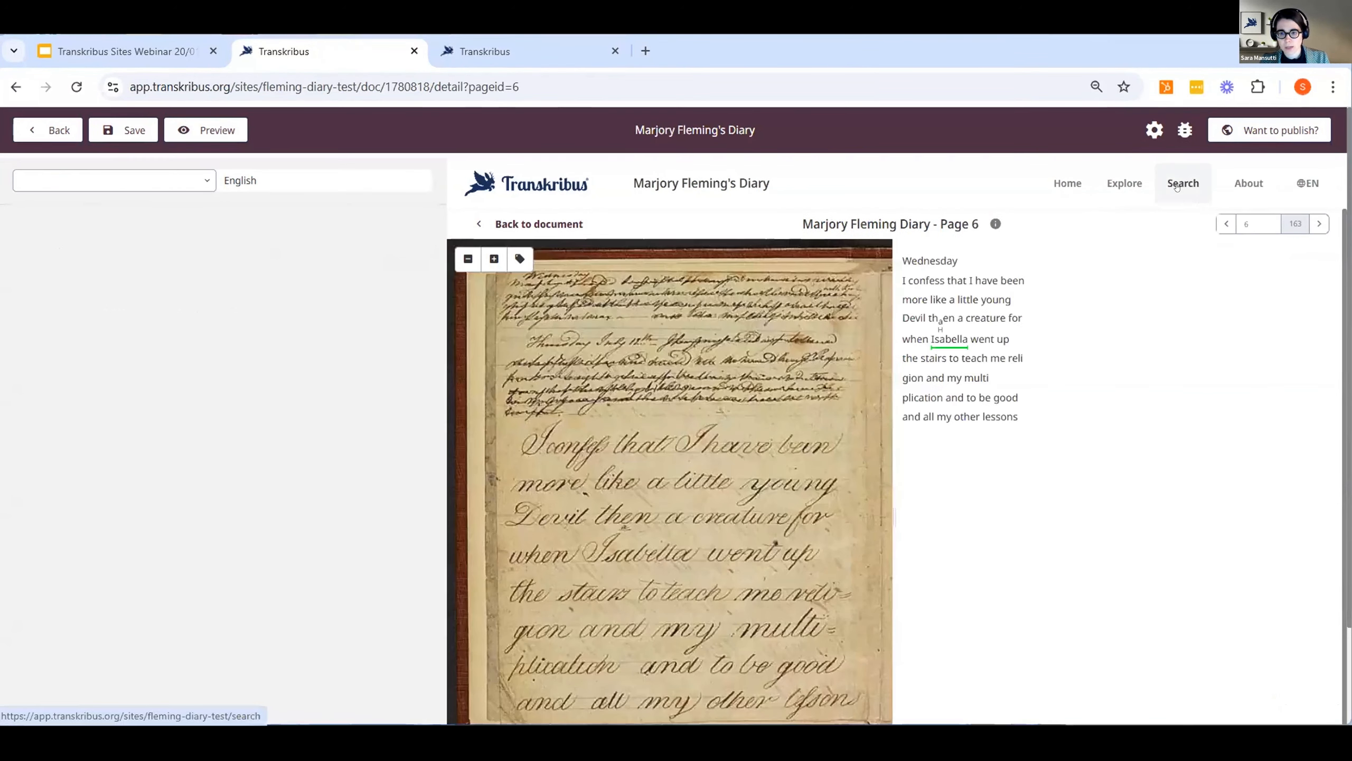
Step: Open the site's Search page, add Author and Hierarchy as search filters and save the site
left_click(1177, 184)
left_click(738, 265)
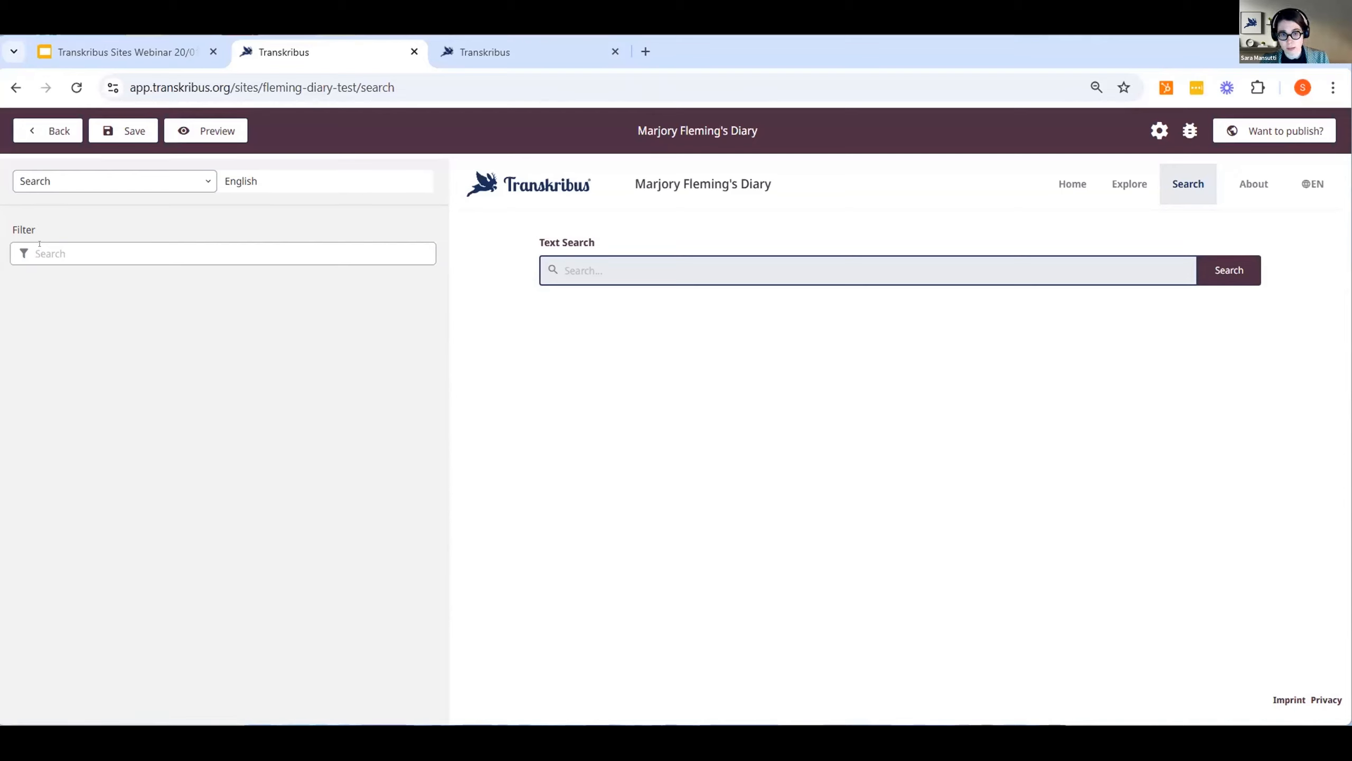
left_click(42, 253)
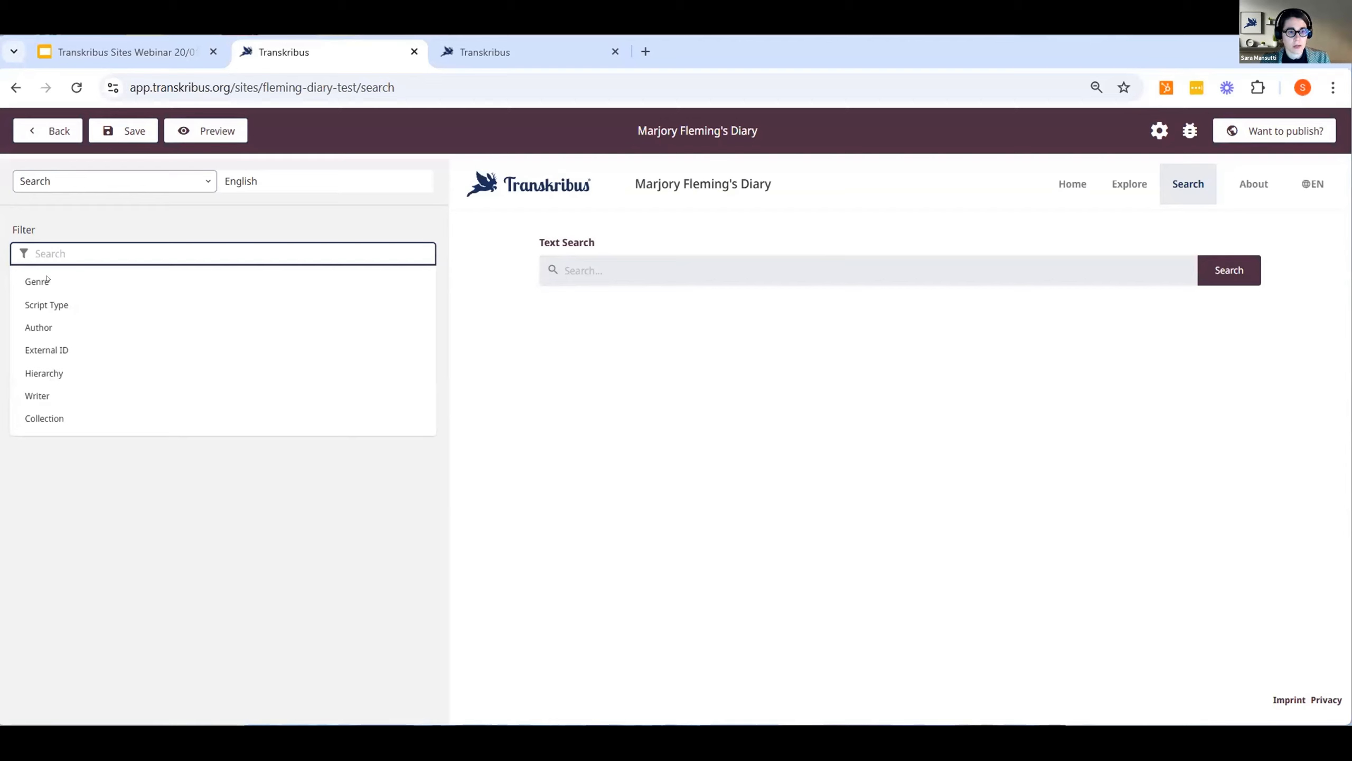
left_click(47, 328)
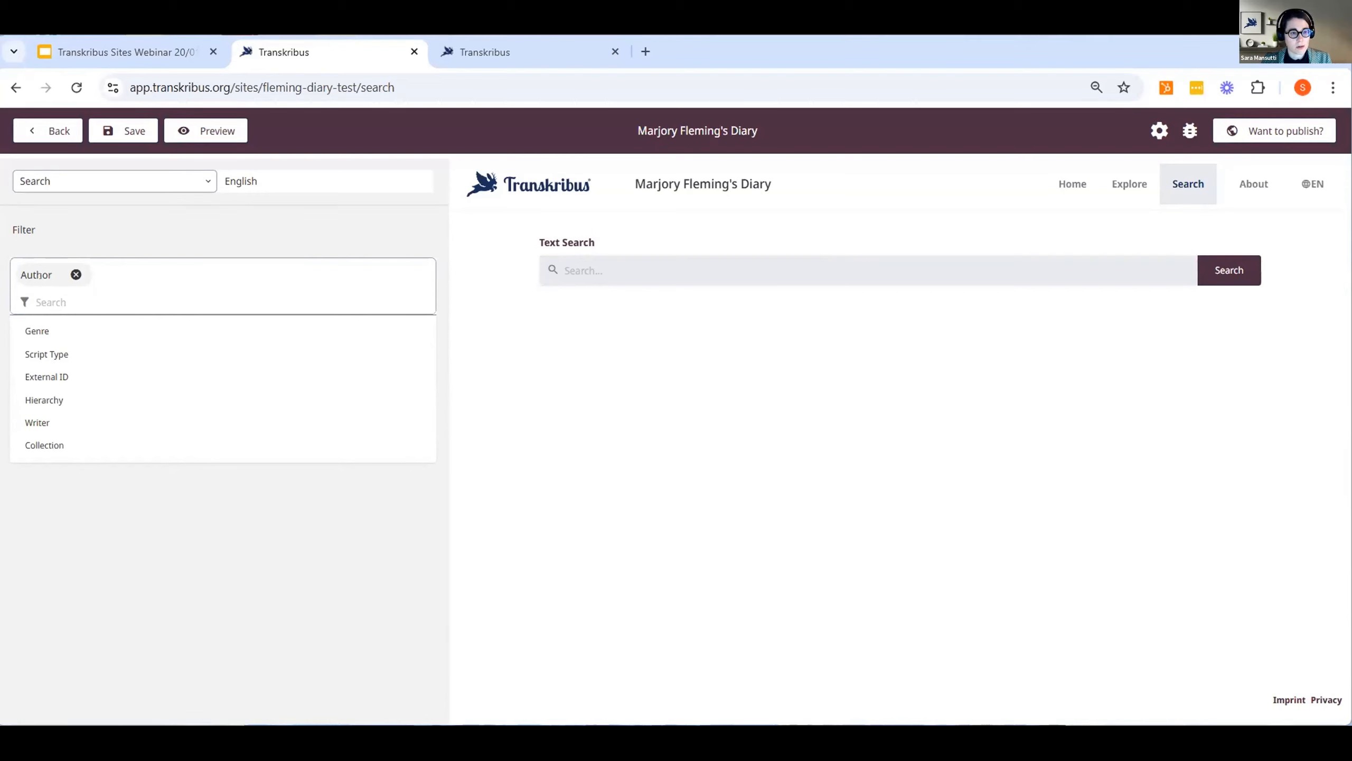
left_click(48, 401)
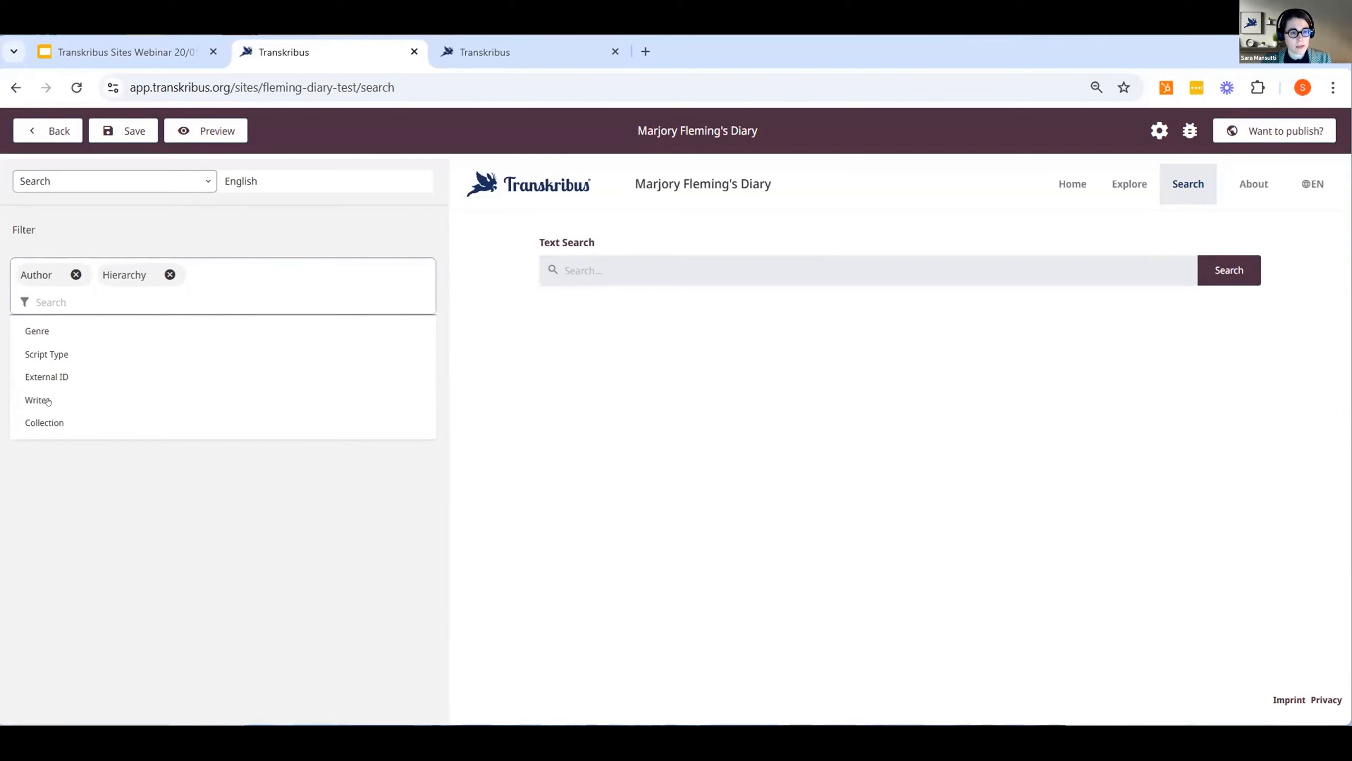
left_click(543, 398)
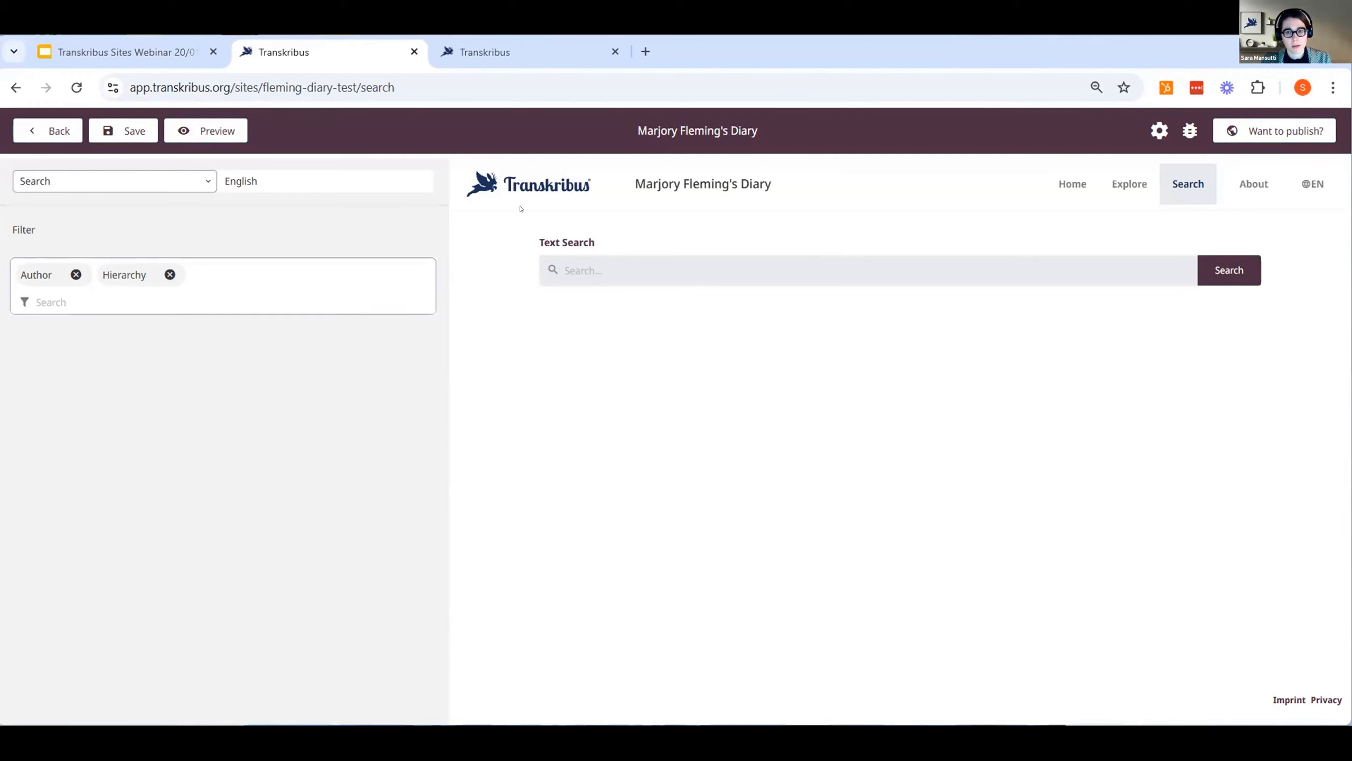
Step: Search the site's text for "Keith" and look through the matching passages
left_click(582, 265)
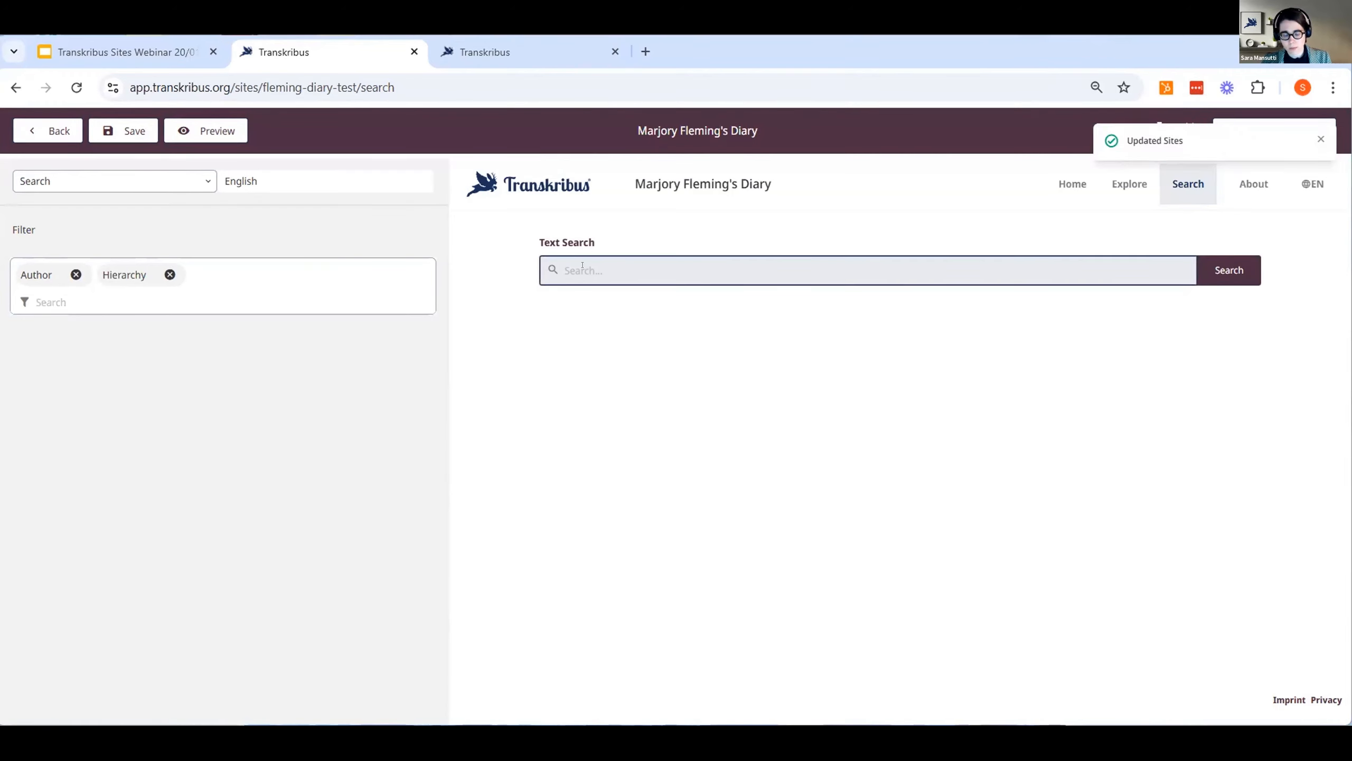
type("K")
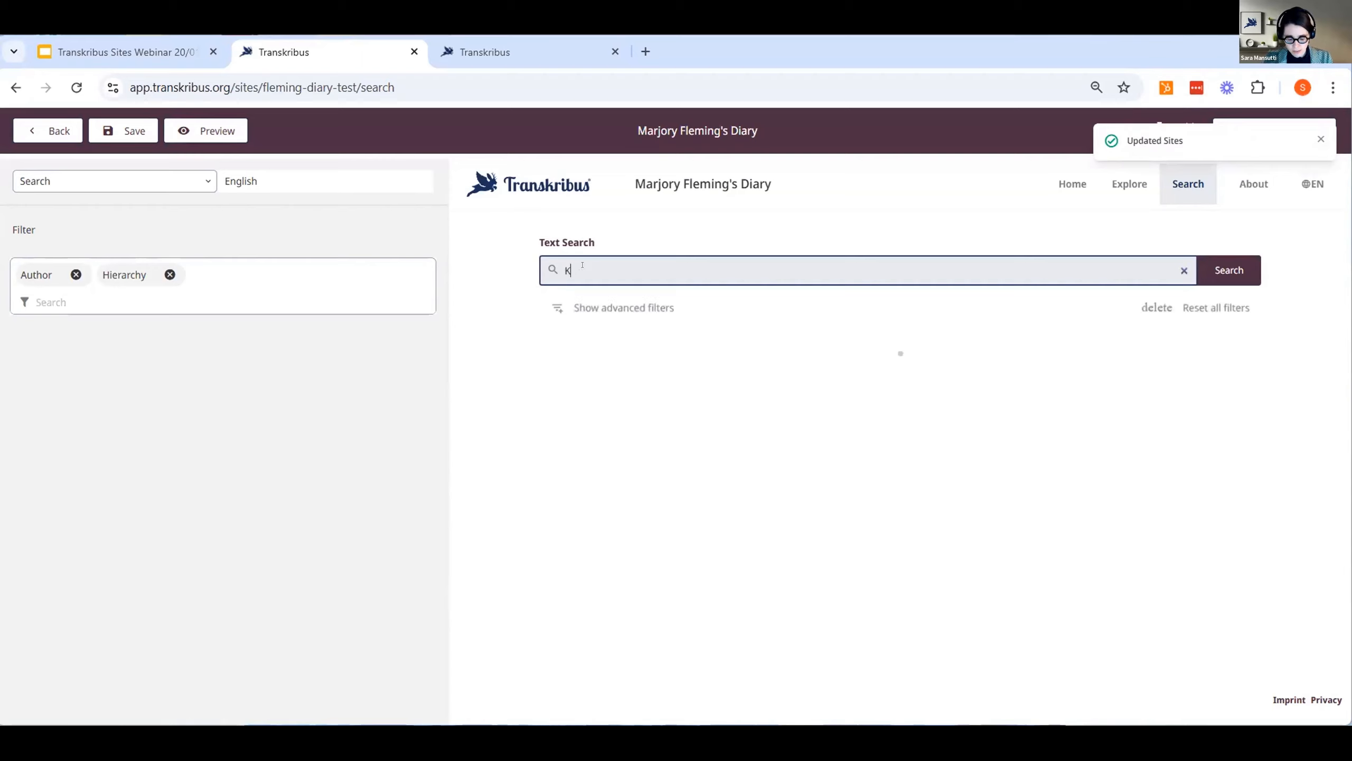
type("eith")
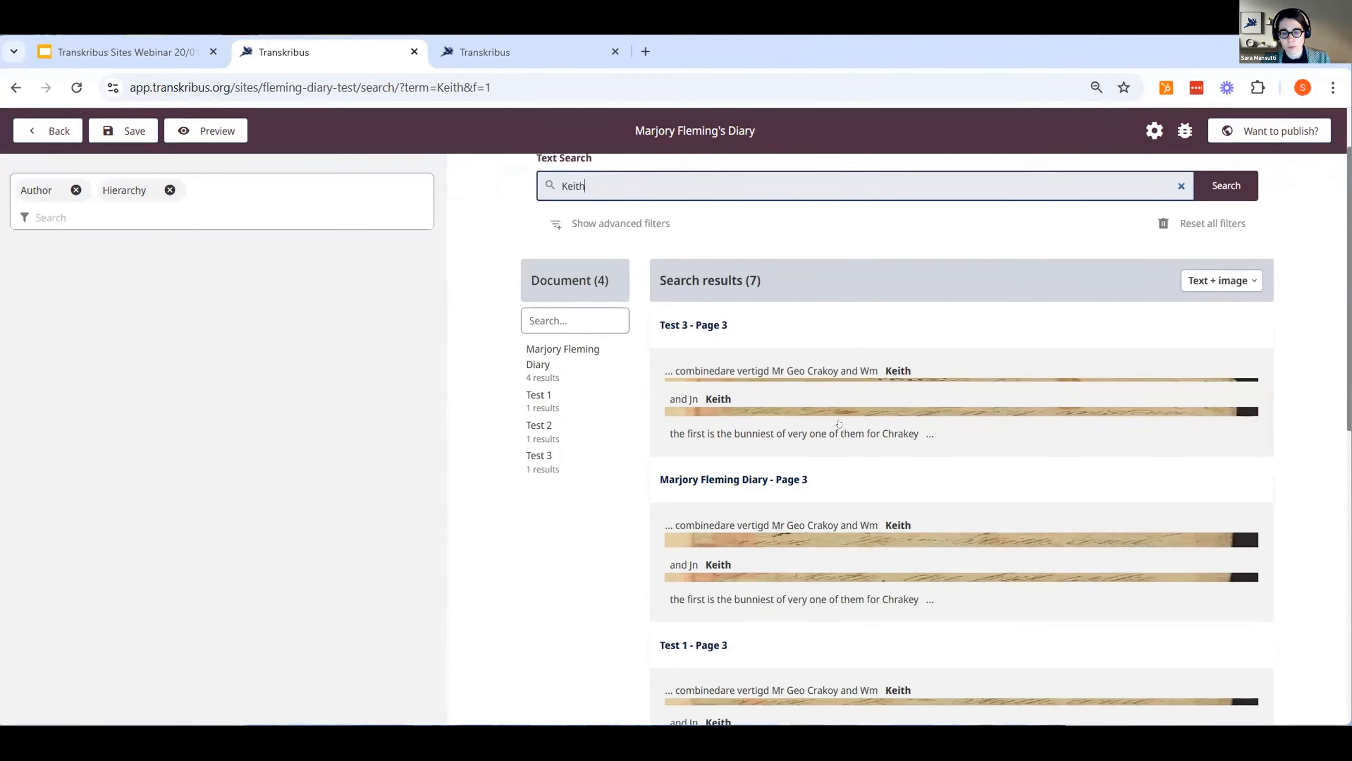
scroll(839, 424, "down", 5)
scroll(839, 423, "down", 7)
scroll(646, 344, "up", 15)
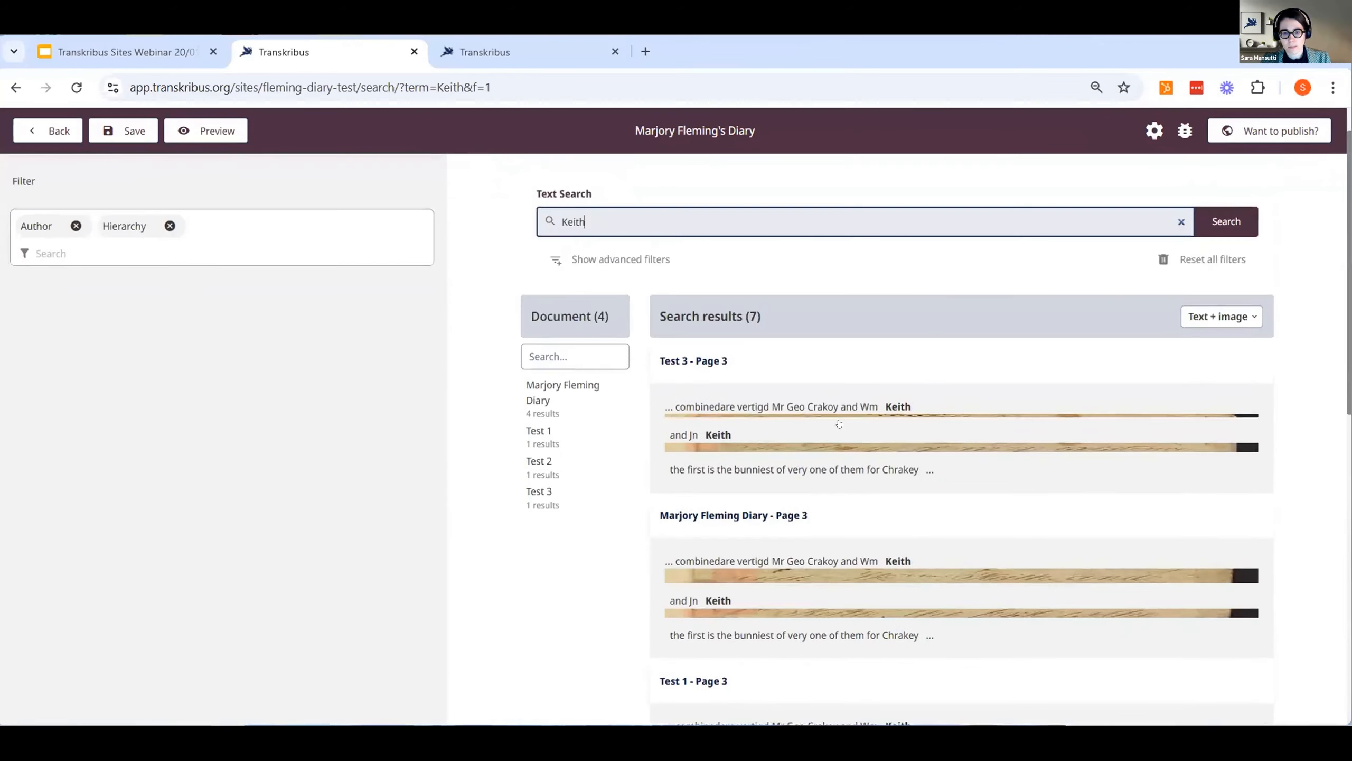
Step: Show the advanced filters of the text search and examine the Fuzzy search options and the available Author choices
left_click(612, 309)
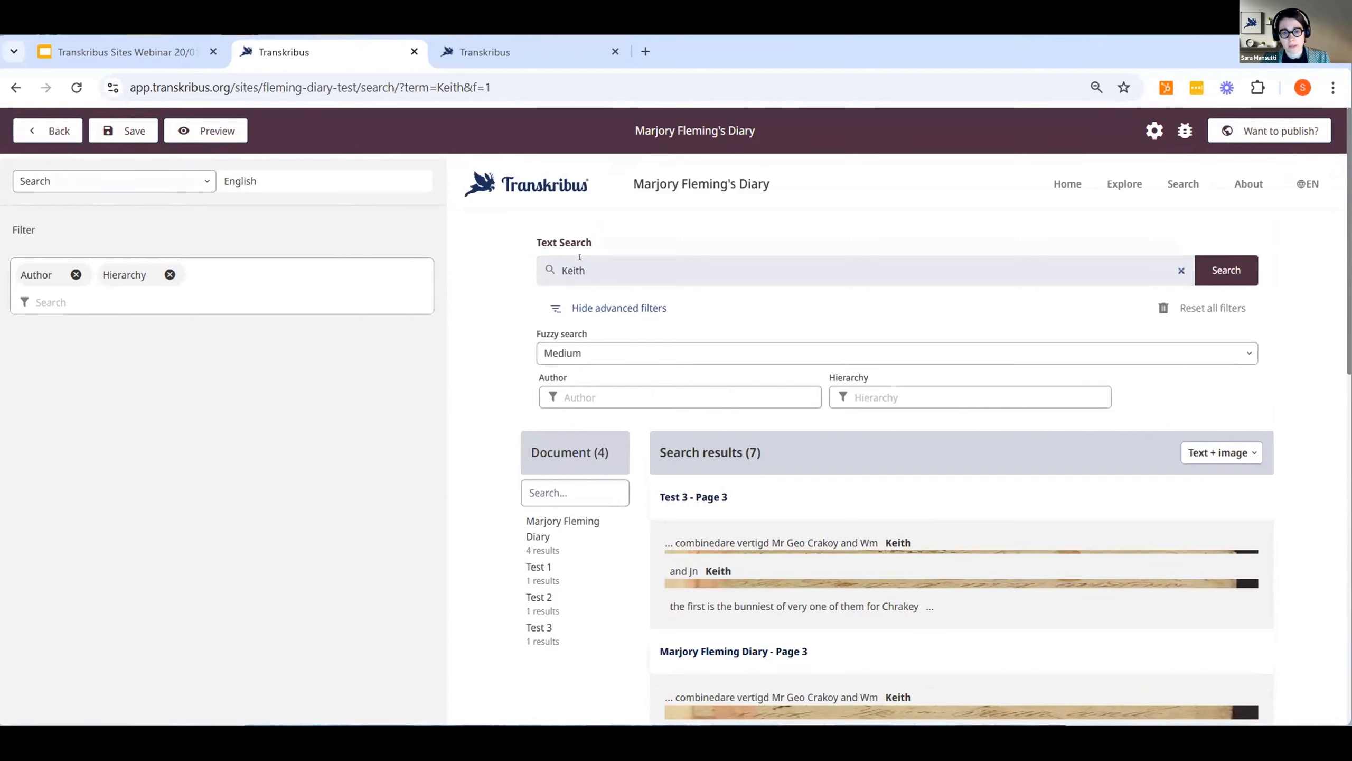
left_click(567, 354)
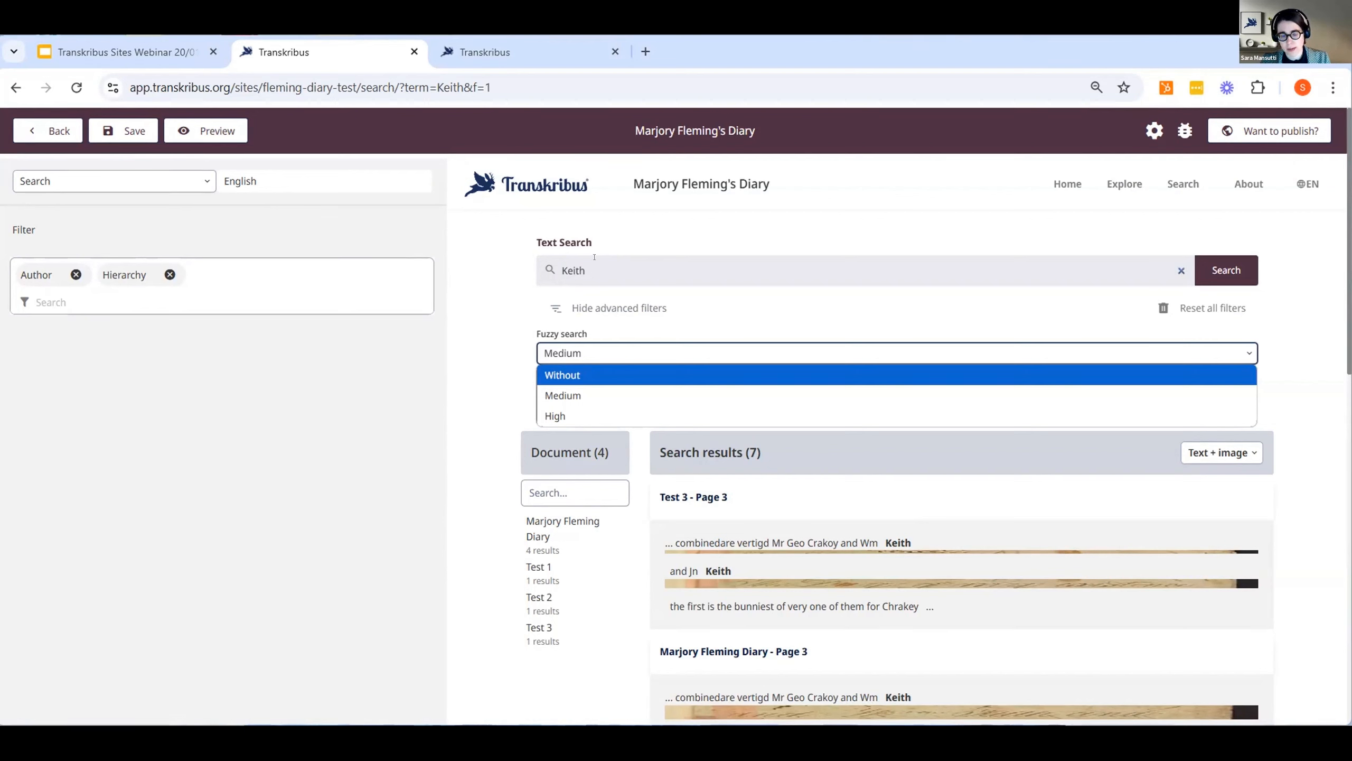
left_click(587, 355)
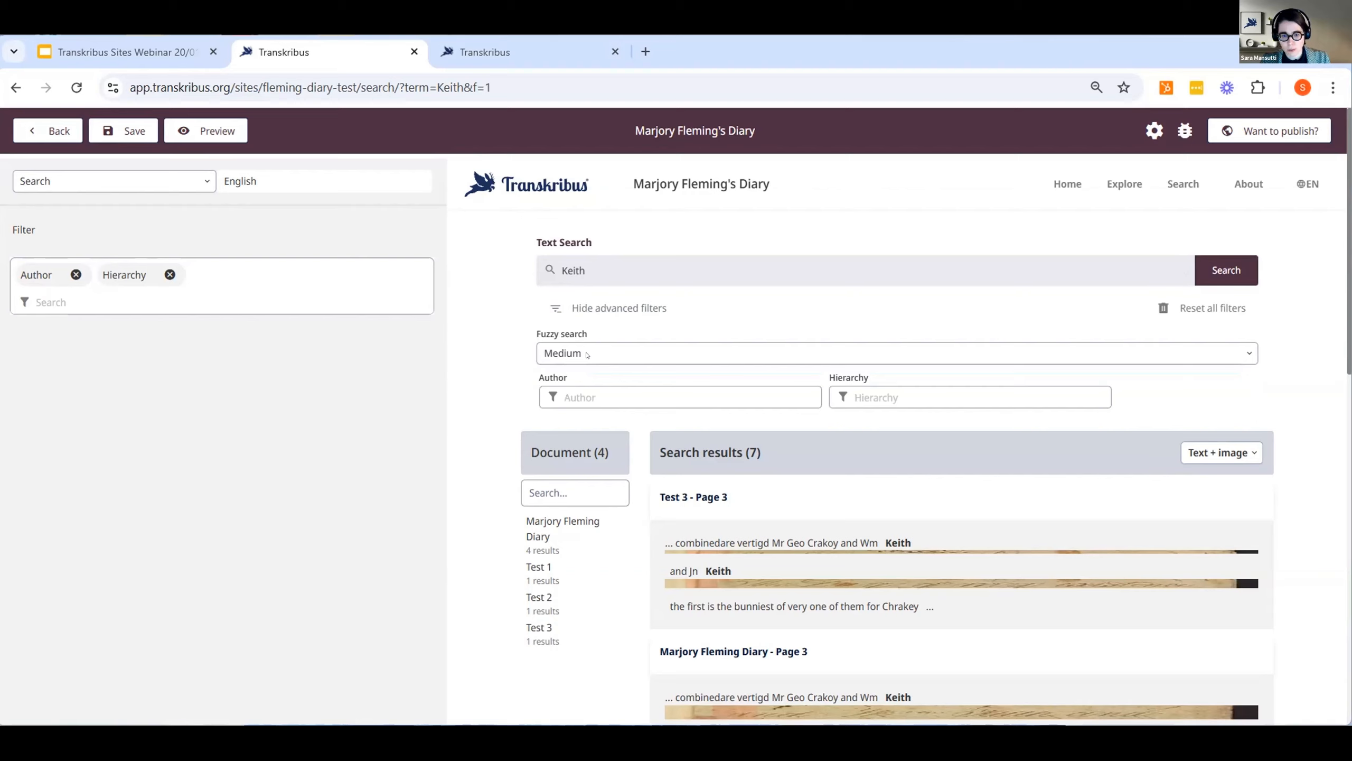
scroll(601, 313, "down", 2)
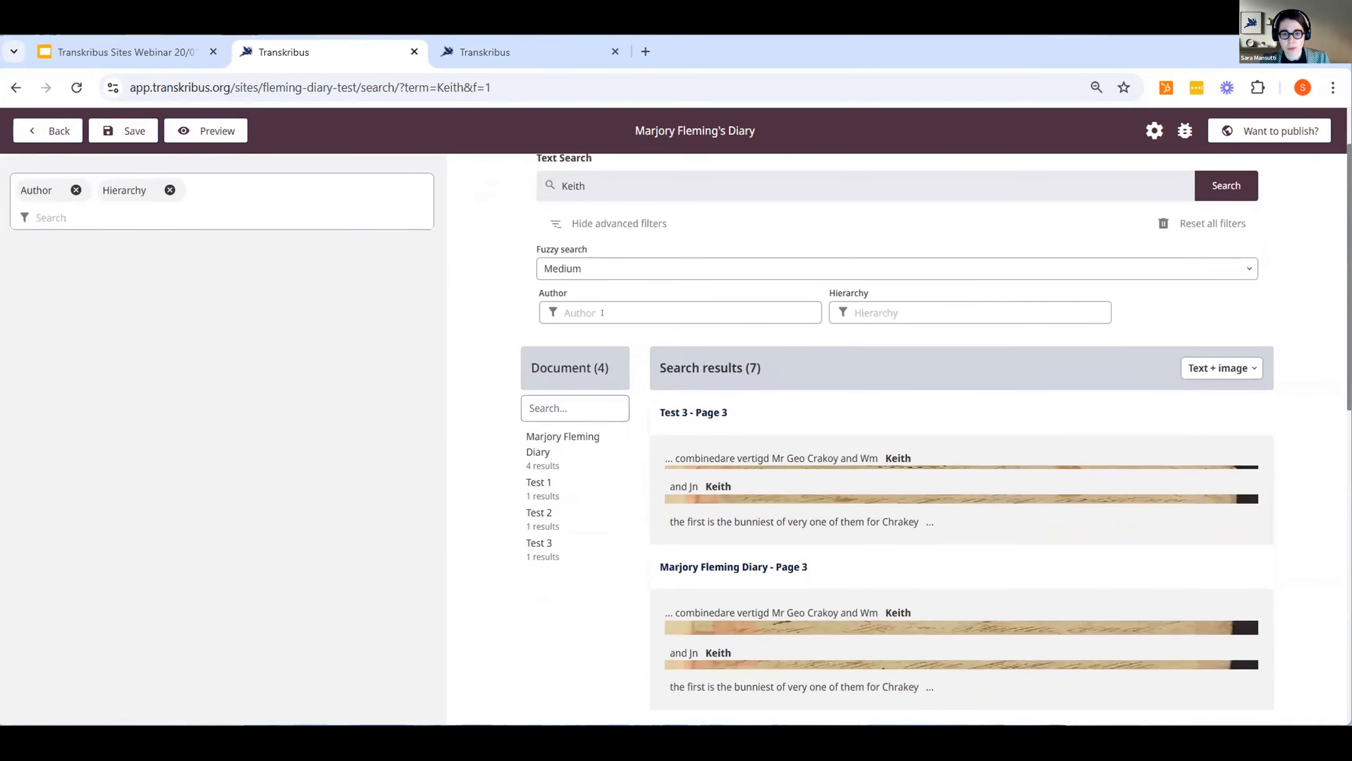
left_click(605, 309)
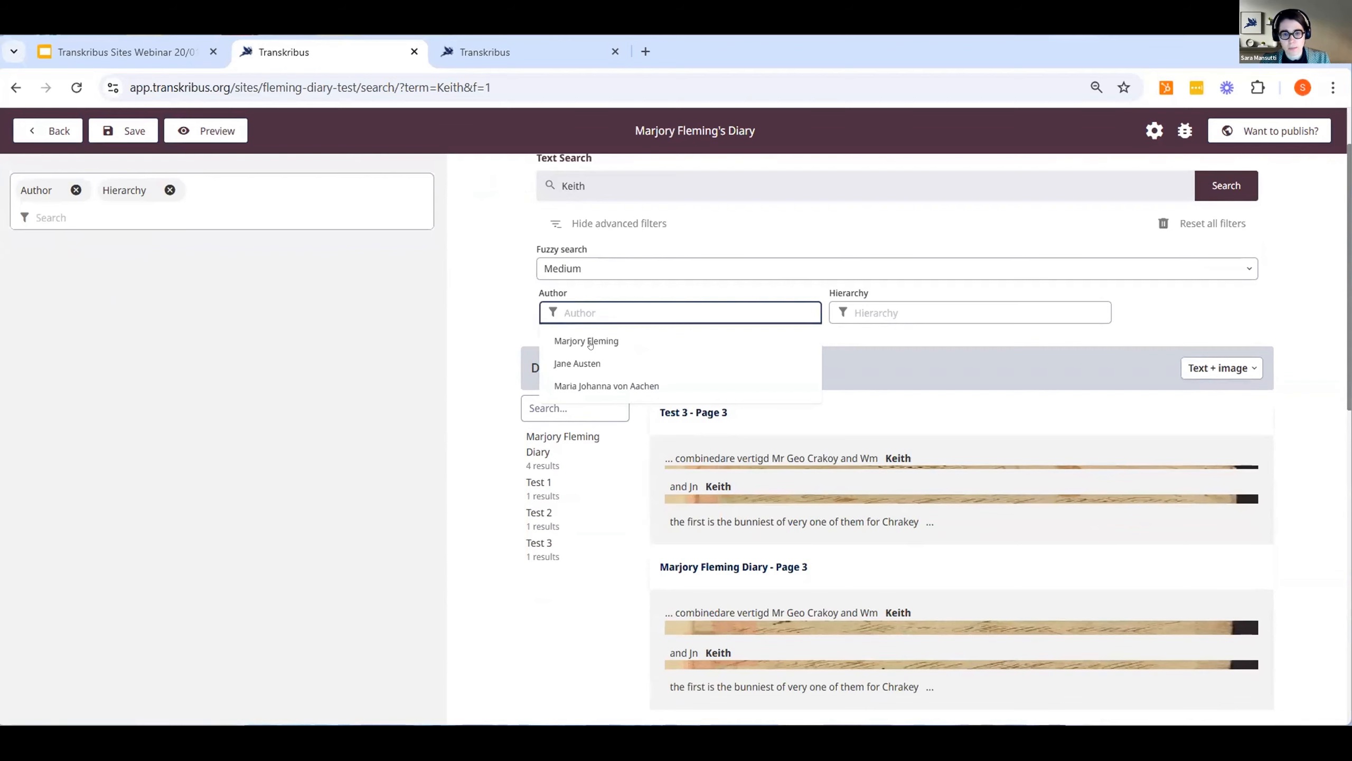
scroll(590, 345, "up", 2)
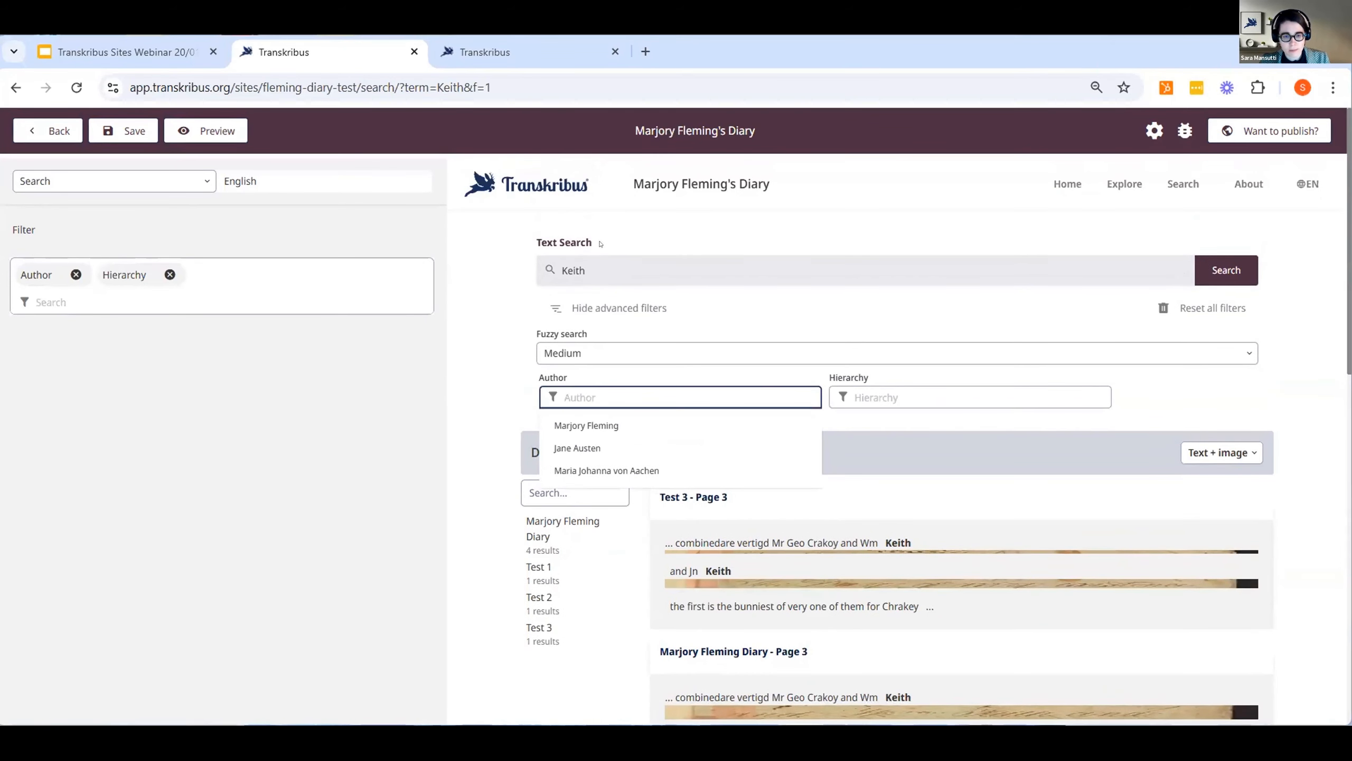
Step: Filter the "Keith" search by author Jane Austen, show the Hierarchy filter choices and compare them with the Test 1 document's metadata
left_click(579, 447)
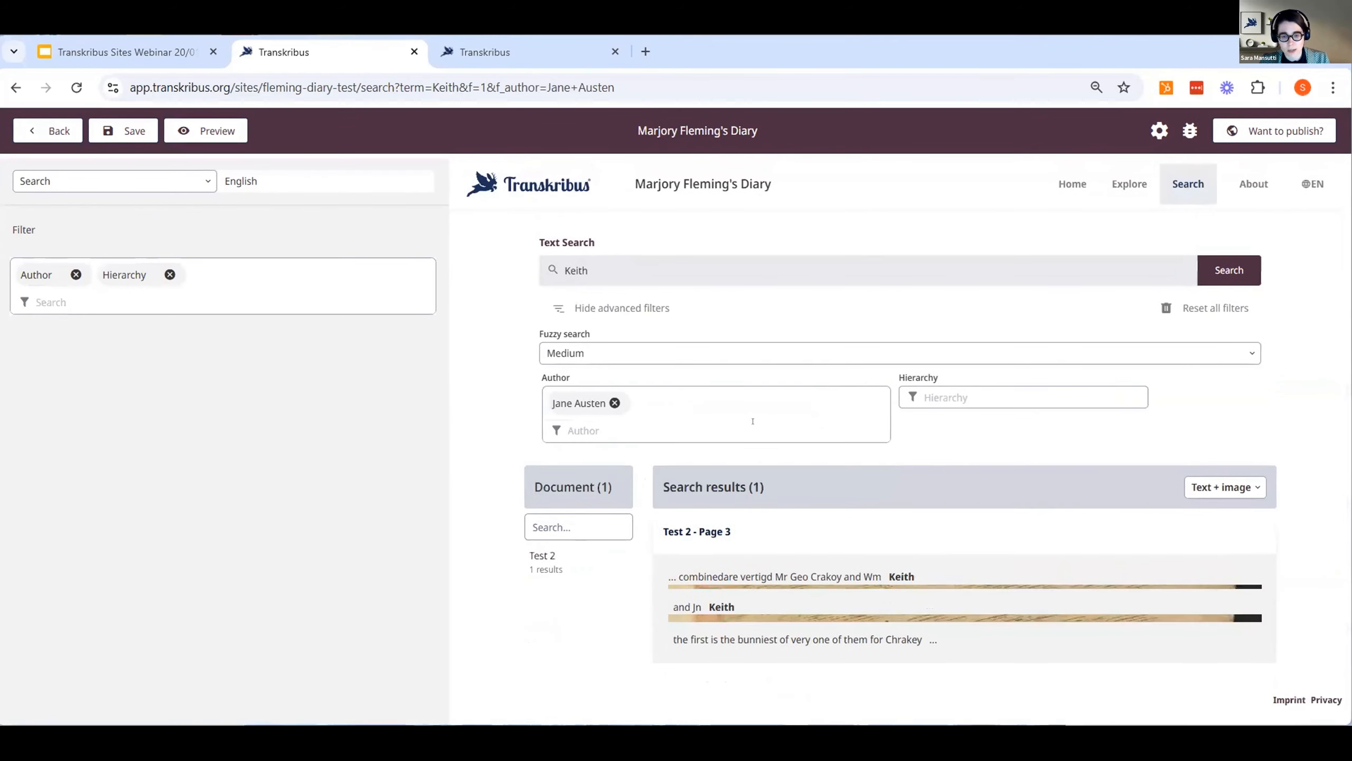
left_click(916, 396)
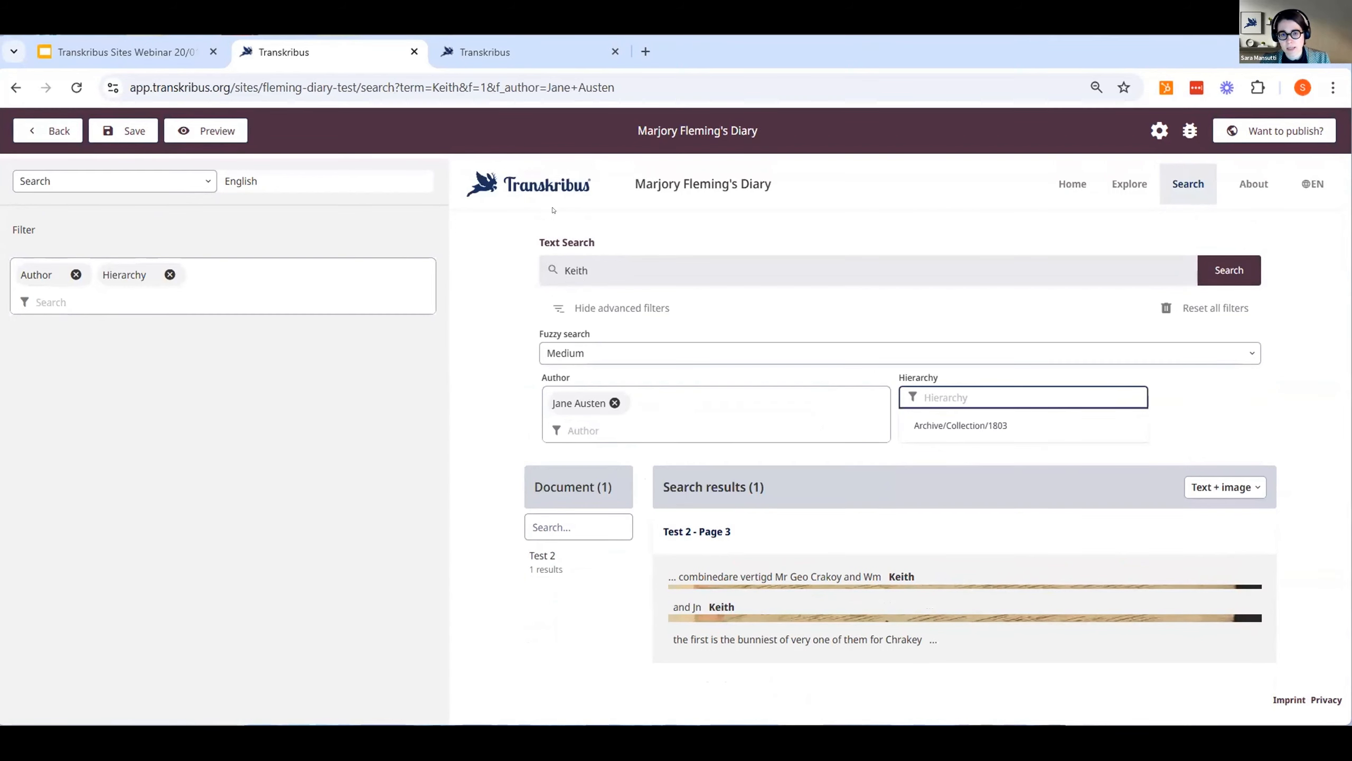
left_click(499, 43)
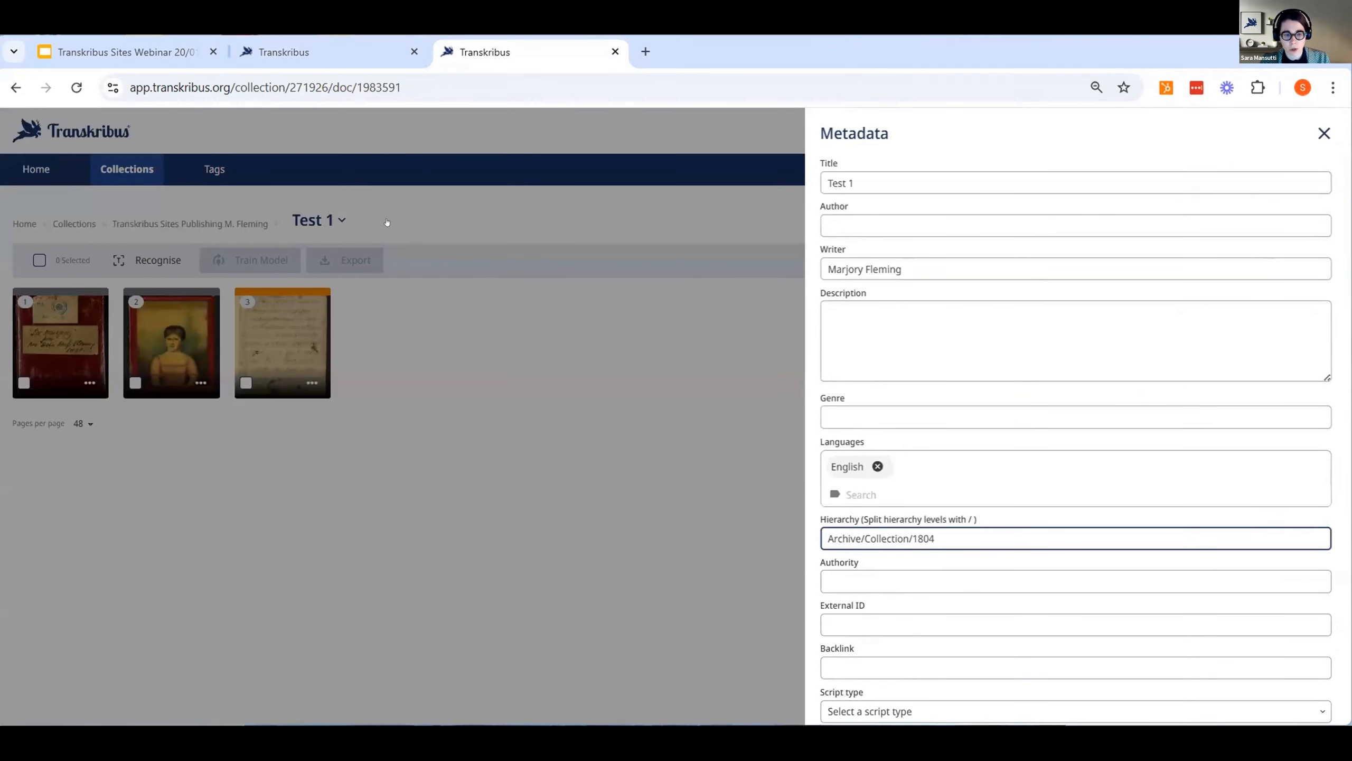
left_click(298, 52)
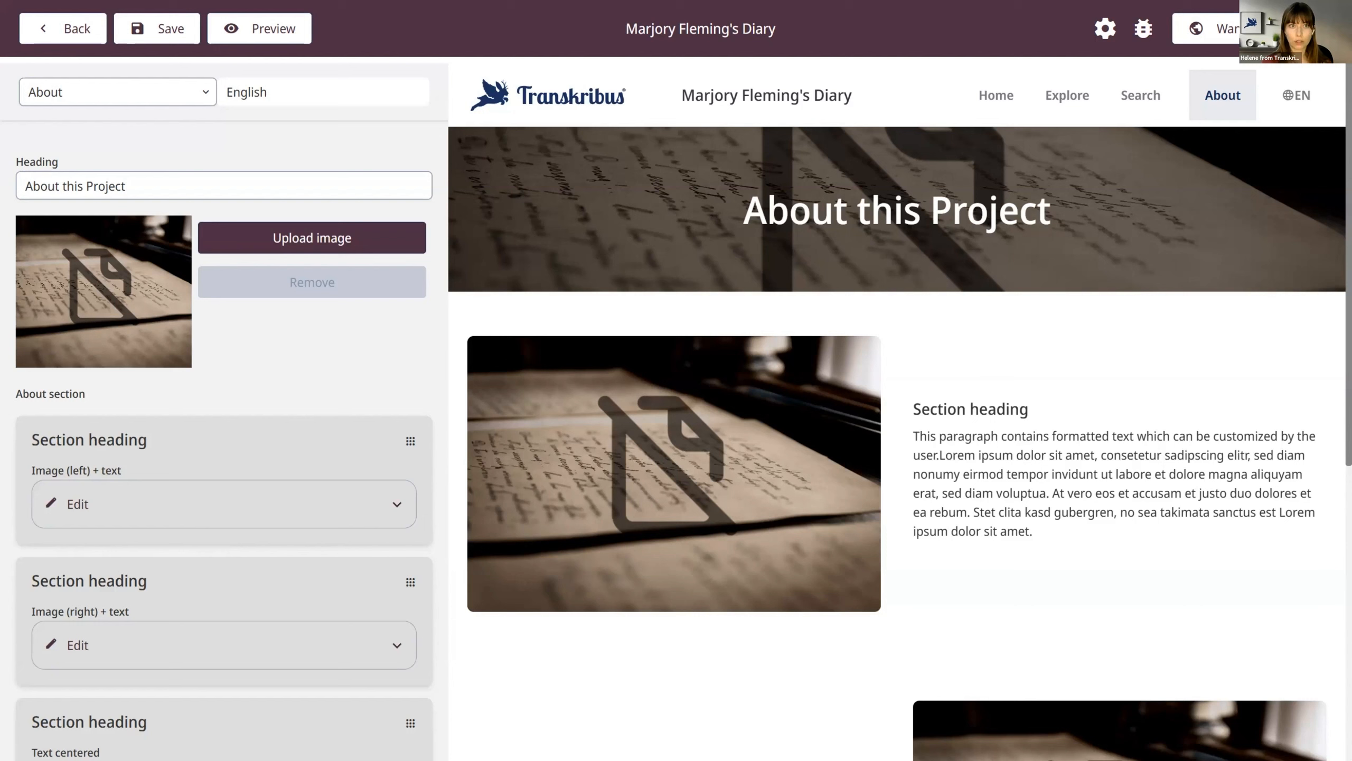
Step: Upload Diary Cover Image.jpg as the header image of the About page
left_click(318, 185)
key("ctrl+shift+Left")
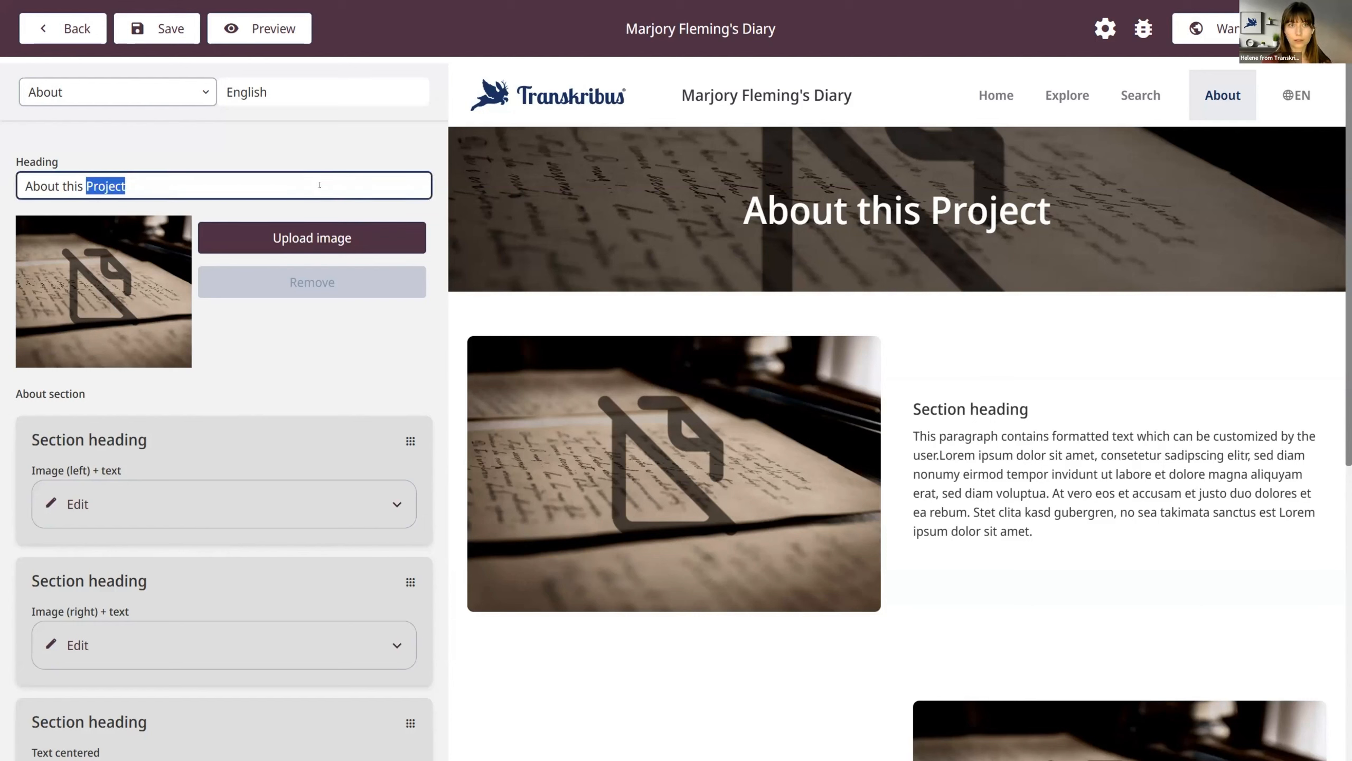
left_click(327, 176)
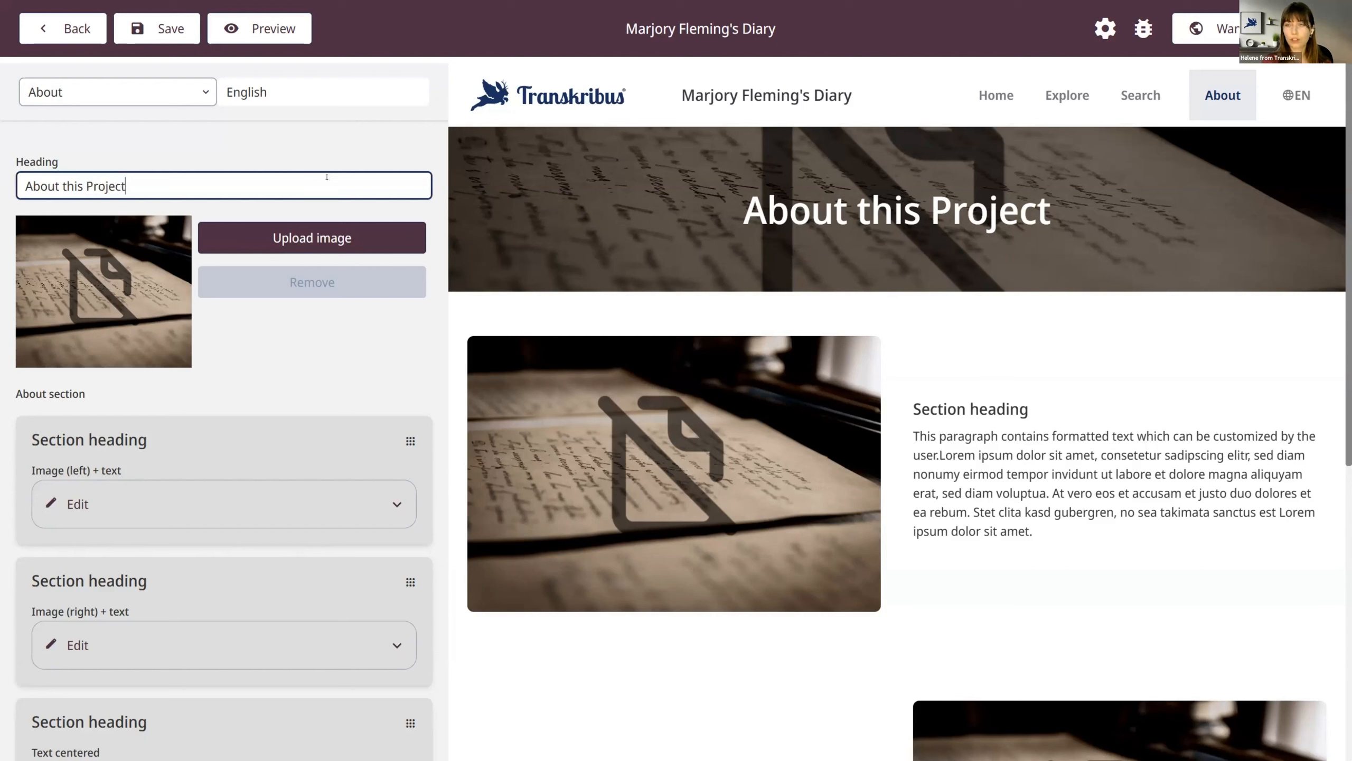
left_click(327, 252)
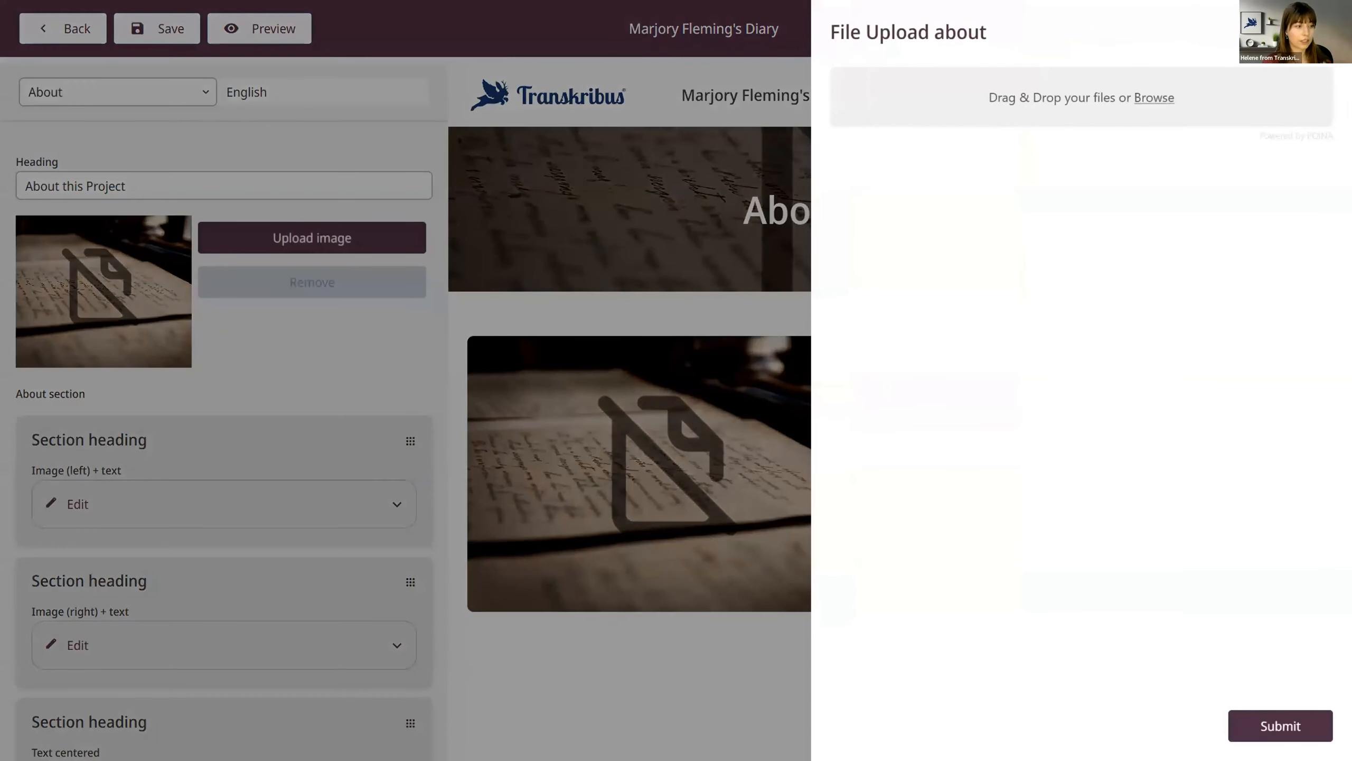
left_click_drag(717, 190, 1051, 76)
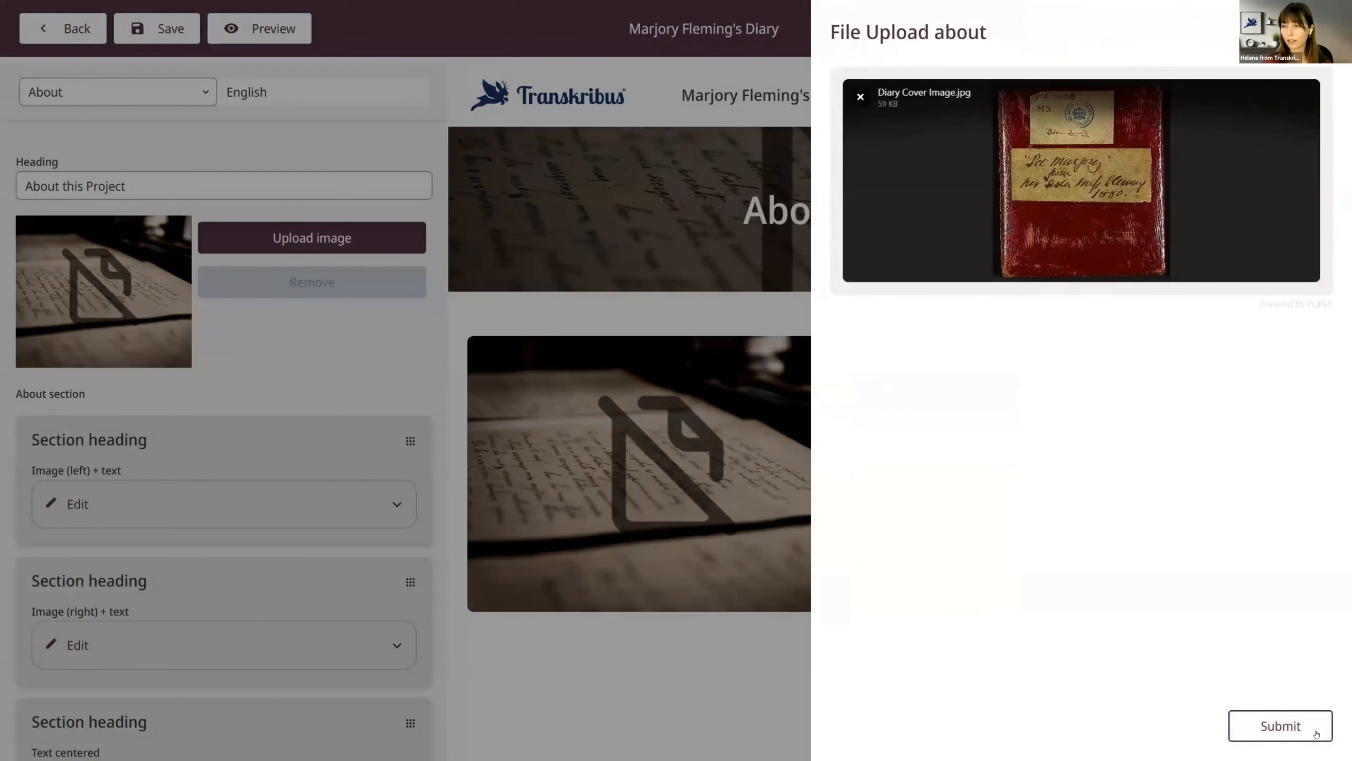
left_click(1316, 735)
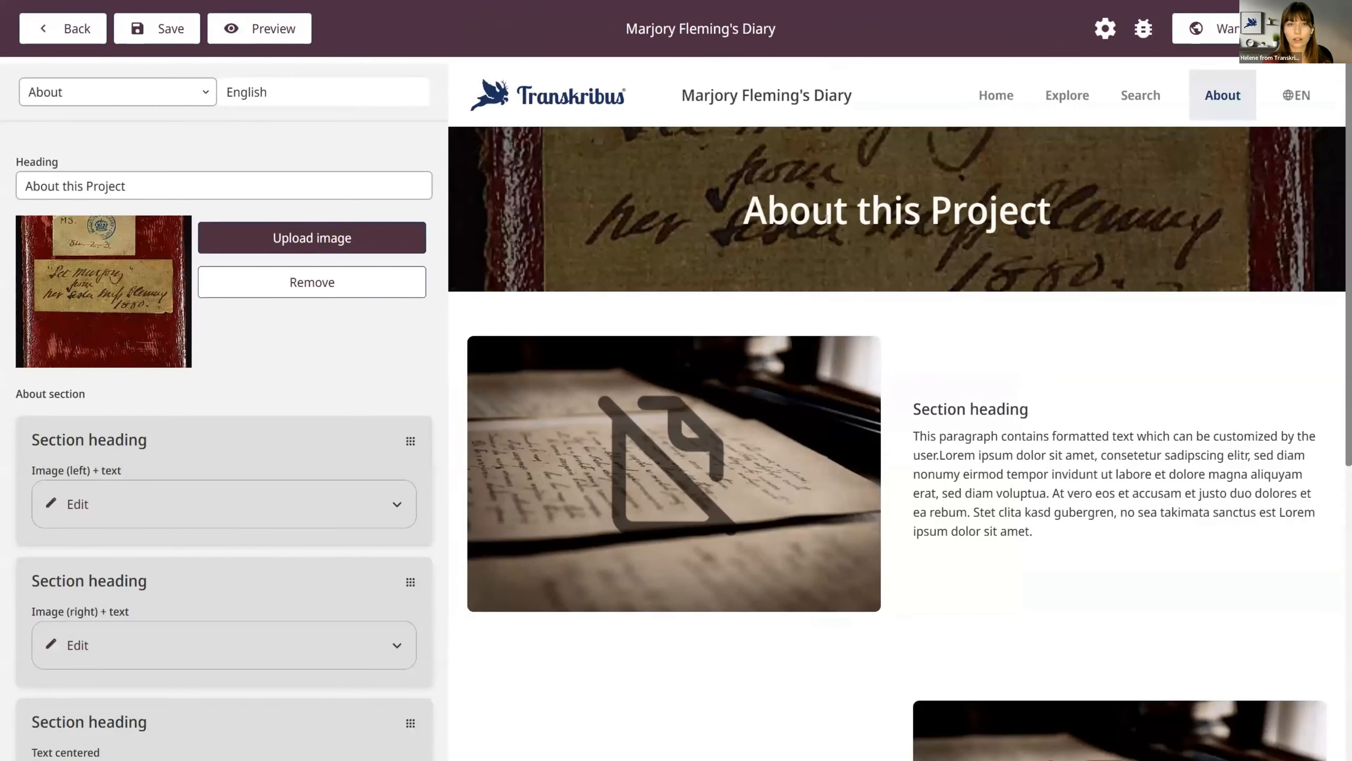
Step: Set the heading of the About page's first section to "About Marjory"
scroll(827, 218, "down", 5)
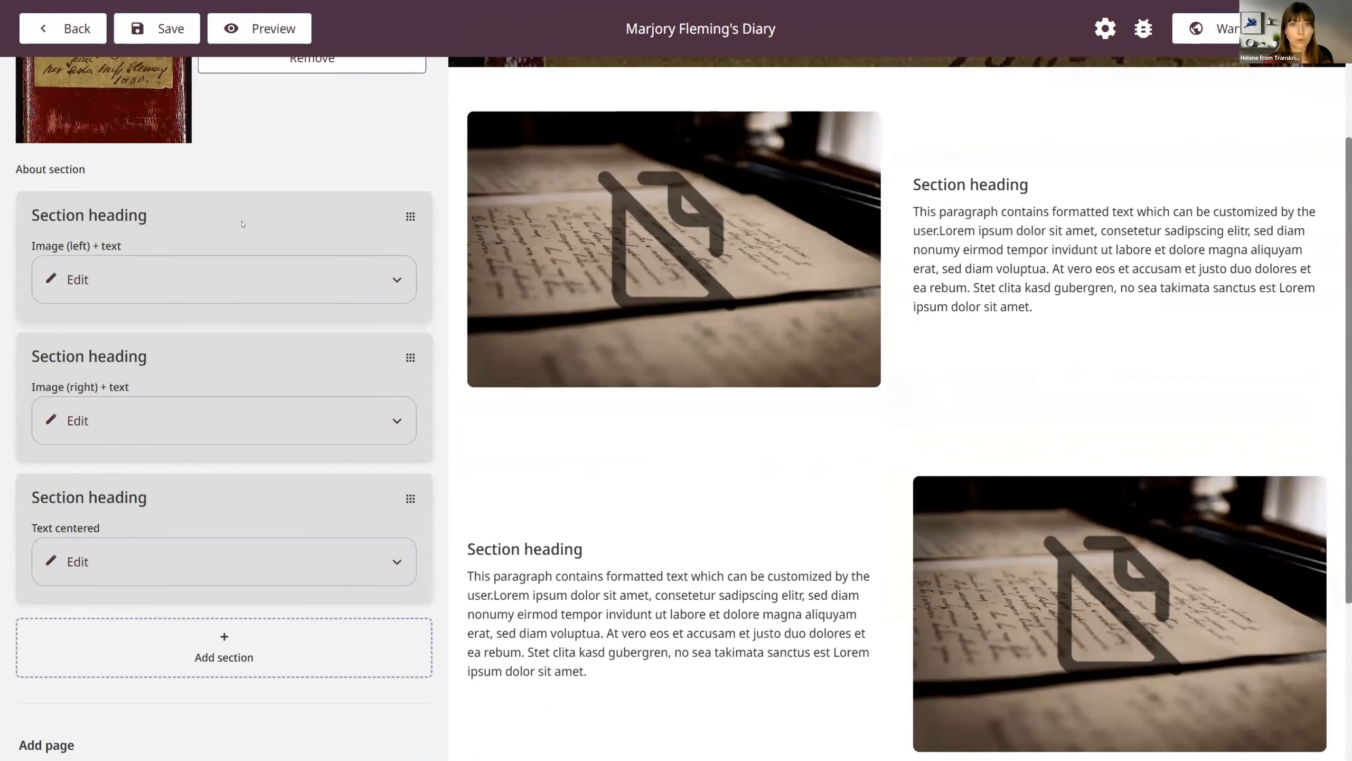
left_click(142, 293)
triple_click(134, 337)
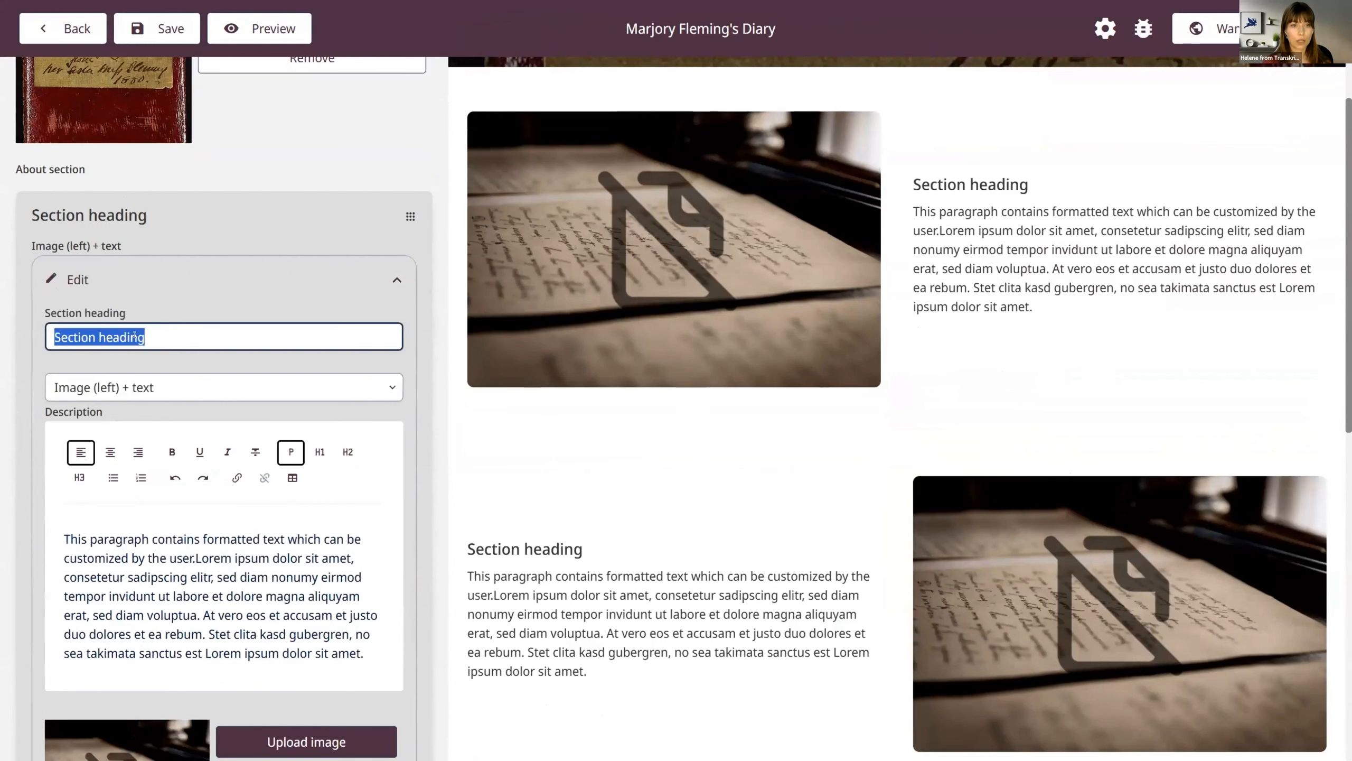
type("Ab")
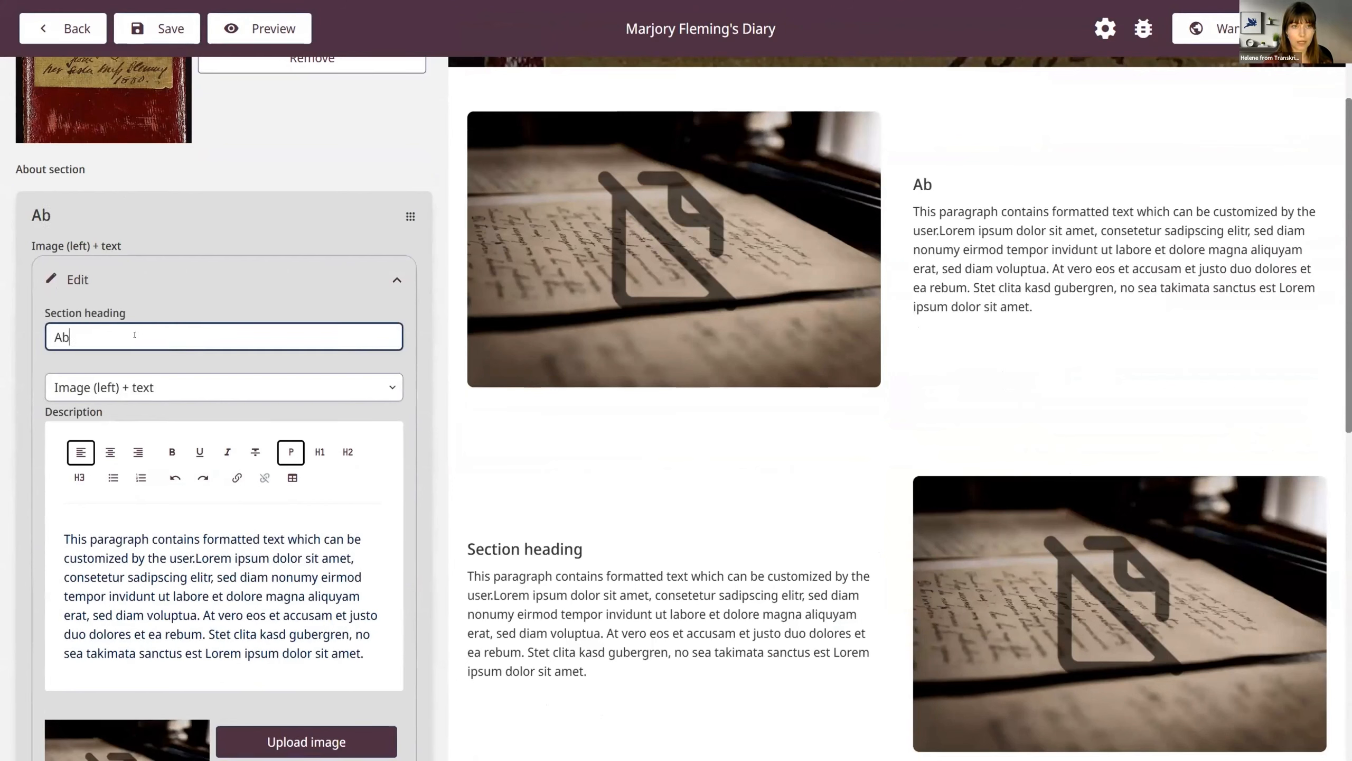
type("out Marjory")
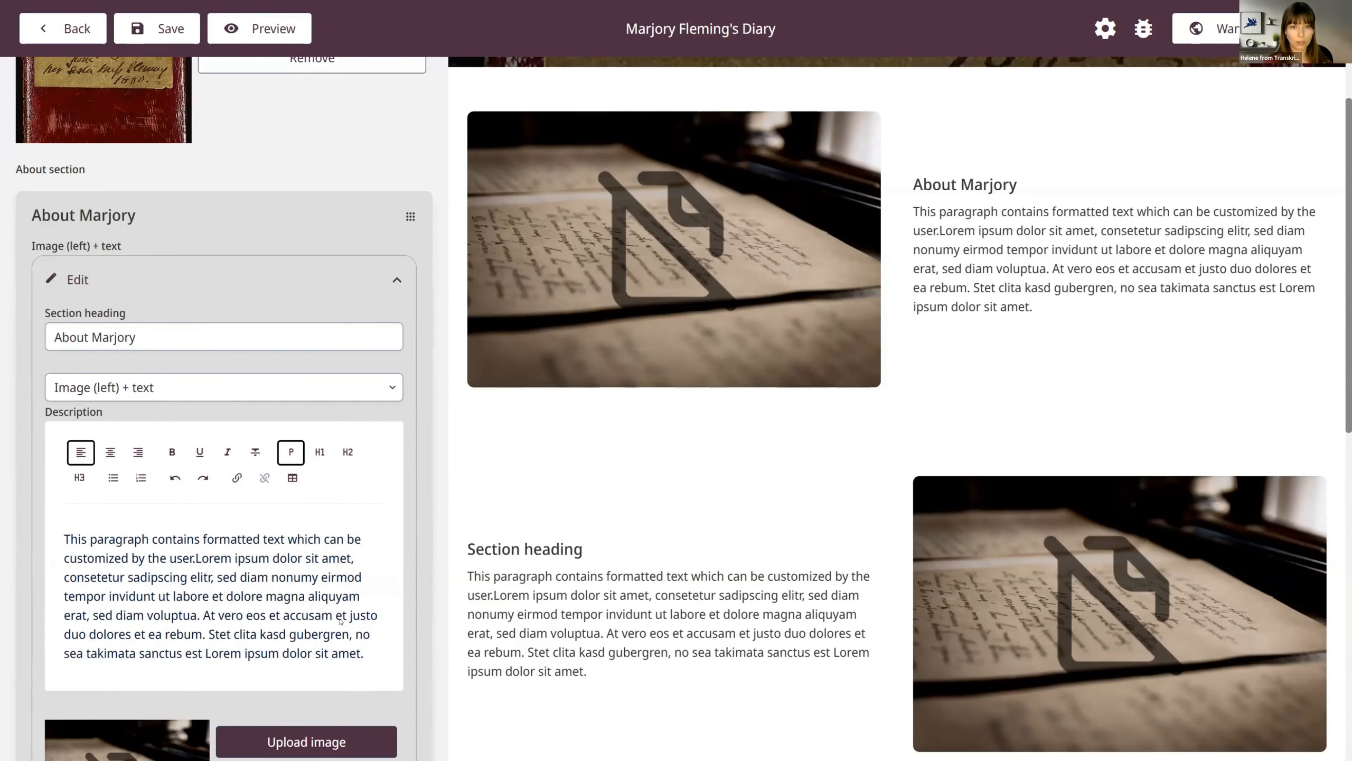
Step: Replace the About Marjory section's placeholder description with the biographical paragraph starting "A group of researchers worked on a diary" and collapse the section
scroll(228, 549, "down", 1)
triple_click(157, 501)
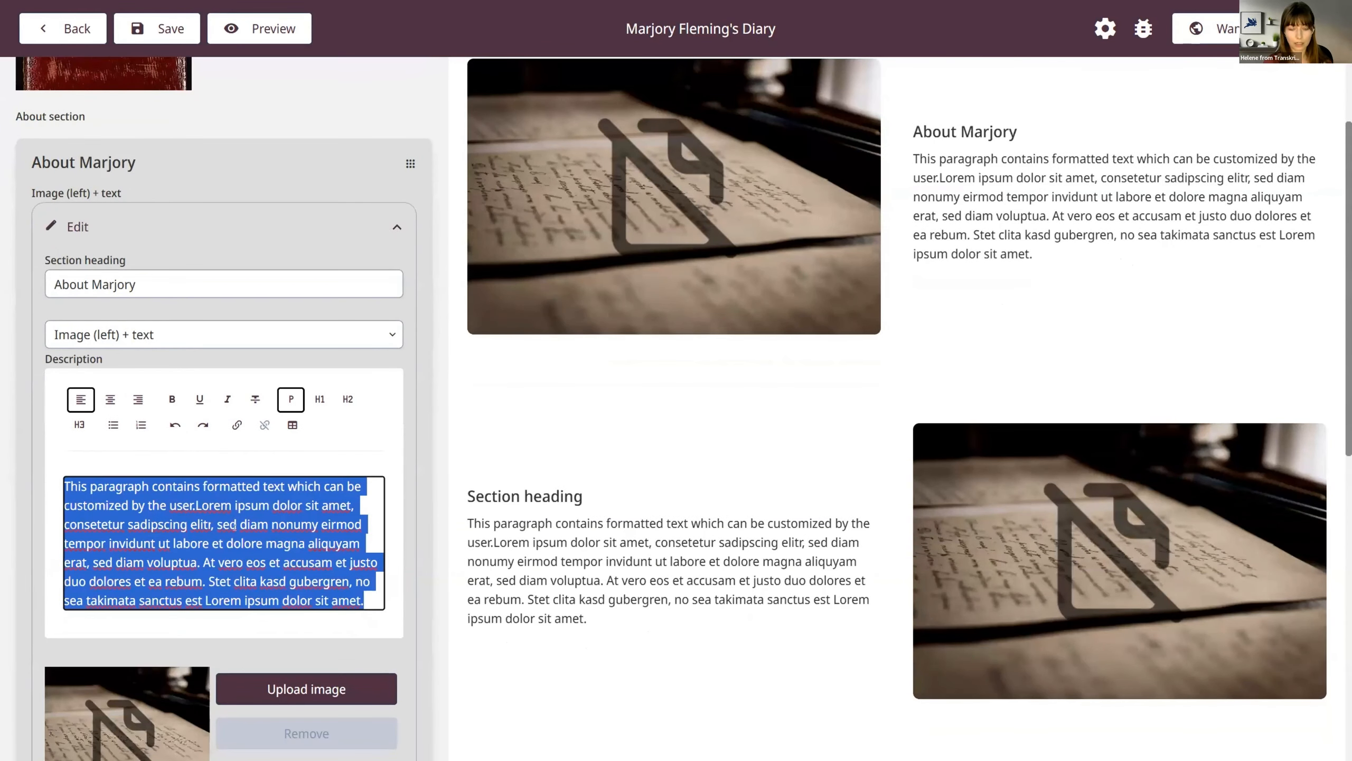
type("A group of researchers worked on a diary written by M. Fleming. Born in Kirkcaldy, Scotland on 15 January 1803, Marjorie was the third child of James Fleming and his wife Isabella. Her uncle Thomas Fleming was minister of Kirkcaldy parish church. Her mother's relations were acquainted in Edinburgh with the young Walter Scott. Have fun looking at and searching through the pages!")
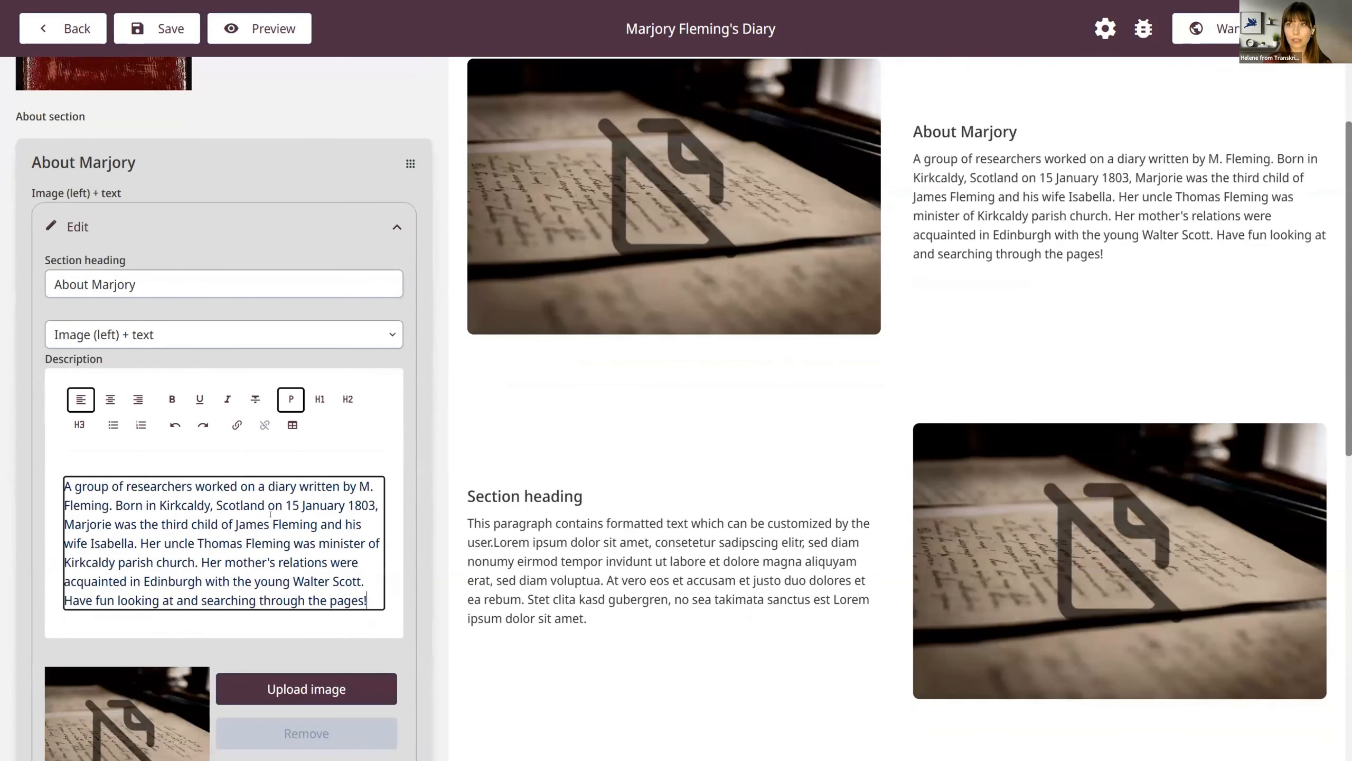
scroll(976, 301, "up", 2)
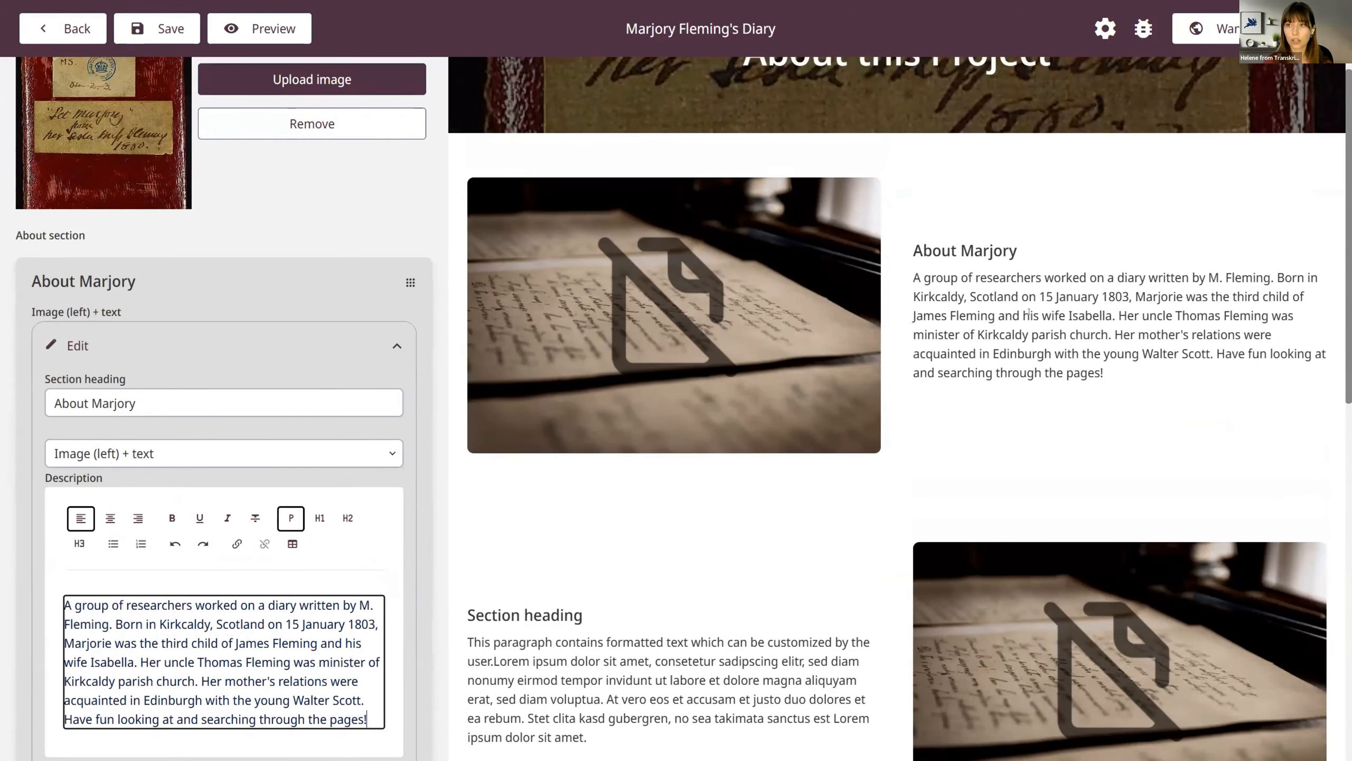
left_click(387, 346)
Step: Set the heading of the About page's second section to "Project Team"
scroll(126, 378, "down", 1)
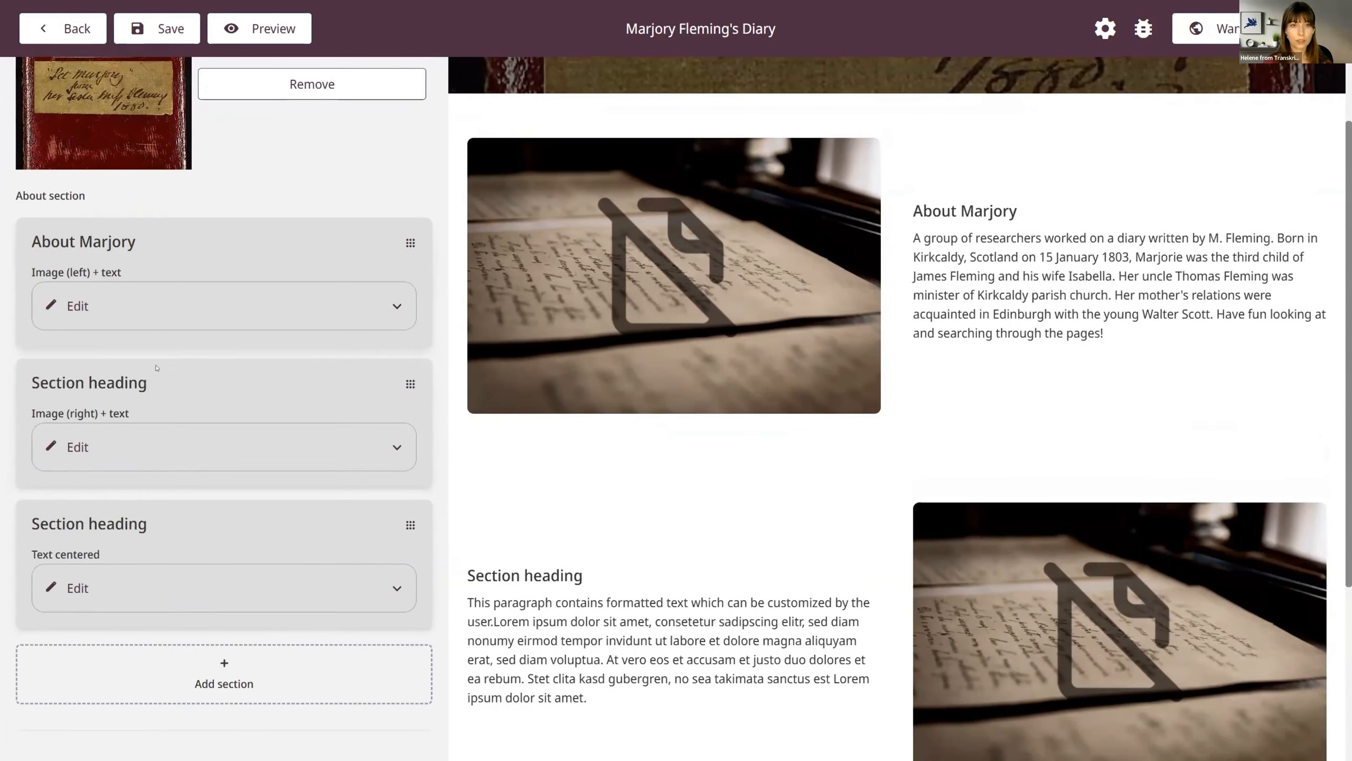
left_click(133, 446)
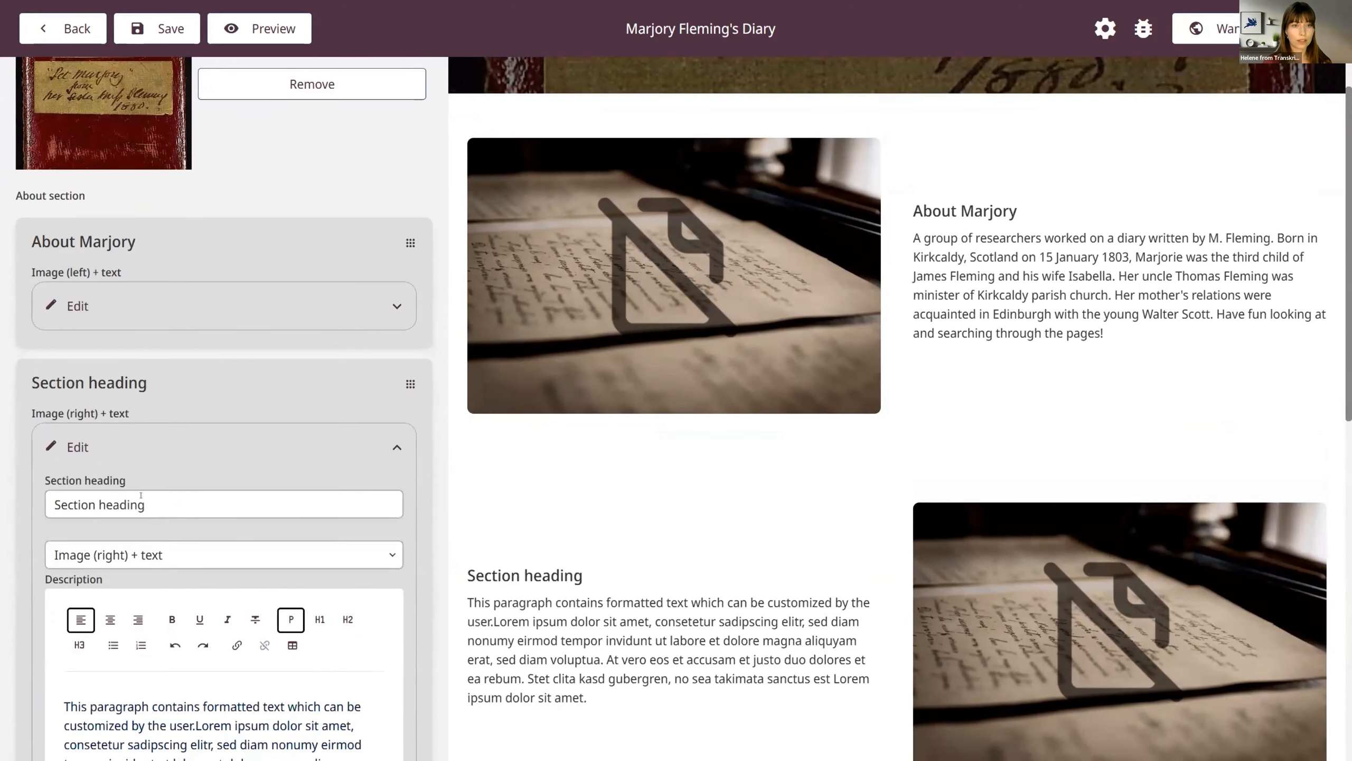
scroll(144, 471, "down", 1)
triple_click(164, 450)
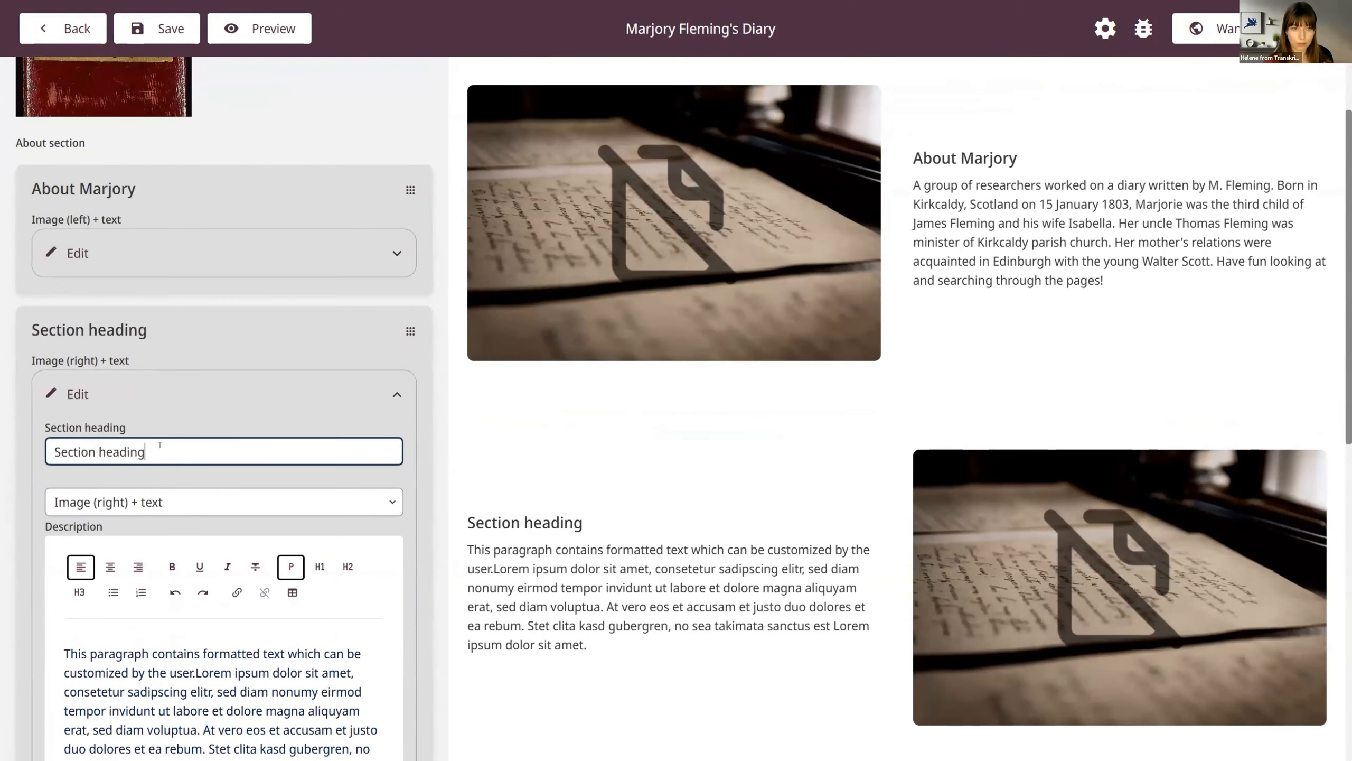
type("Project Team")
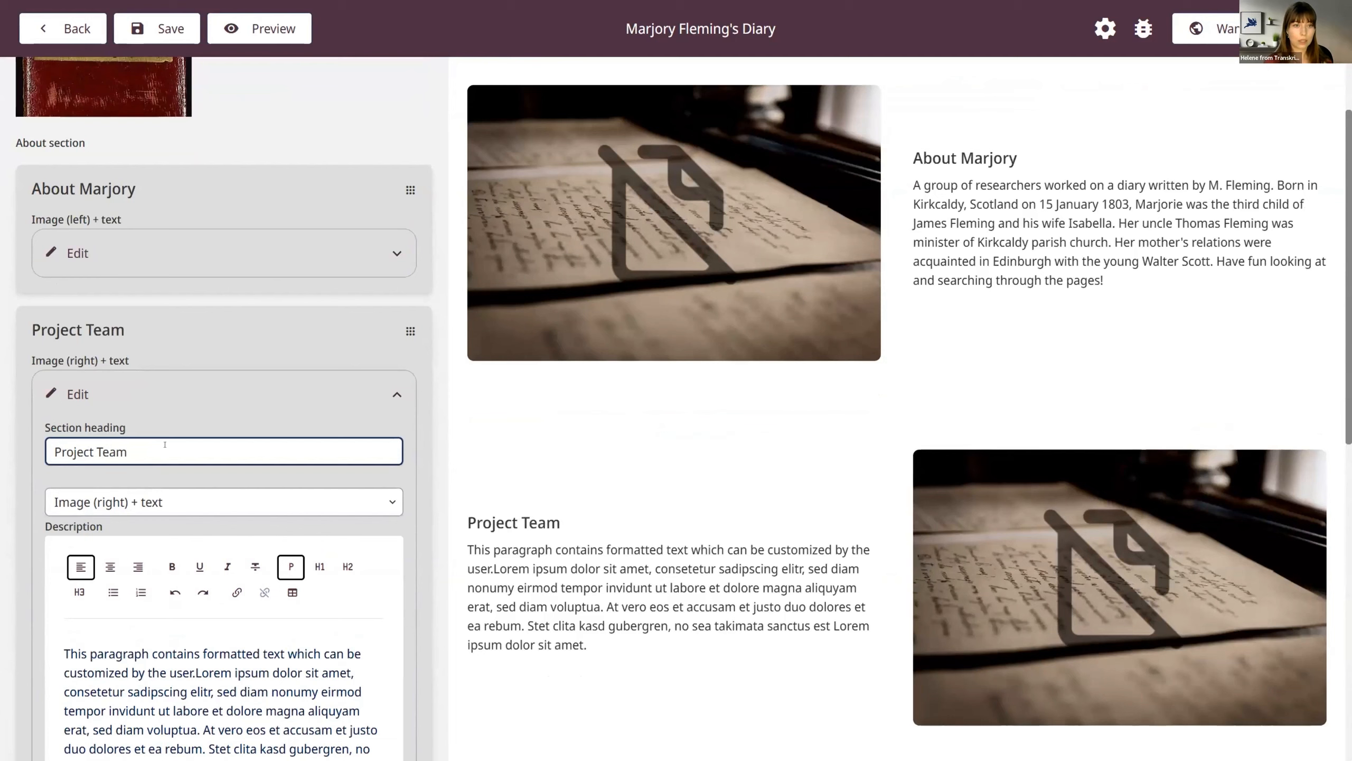
Step: Replace the Project Team description with "Here is a text section about the research team that was involved in digitising and transcribing the Diary with the help of Transkribus."
key("alt+Tab")
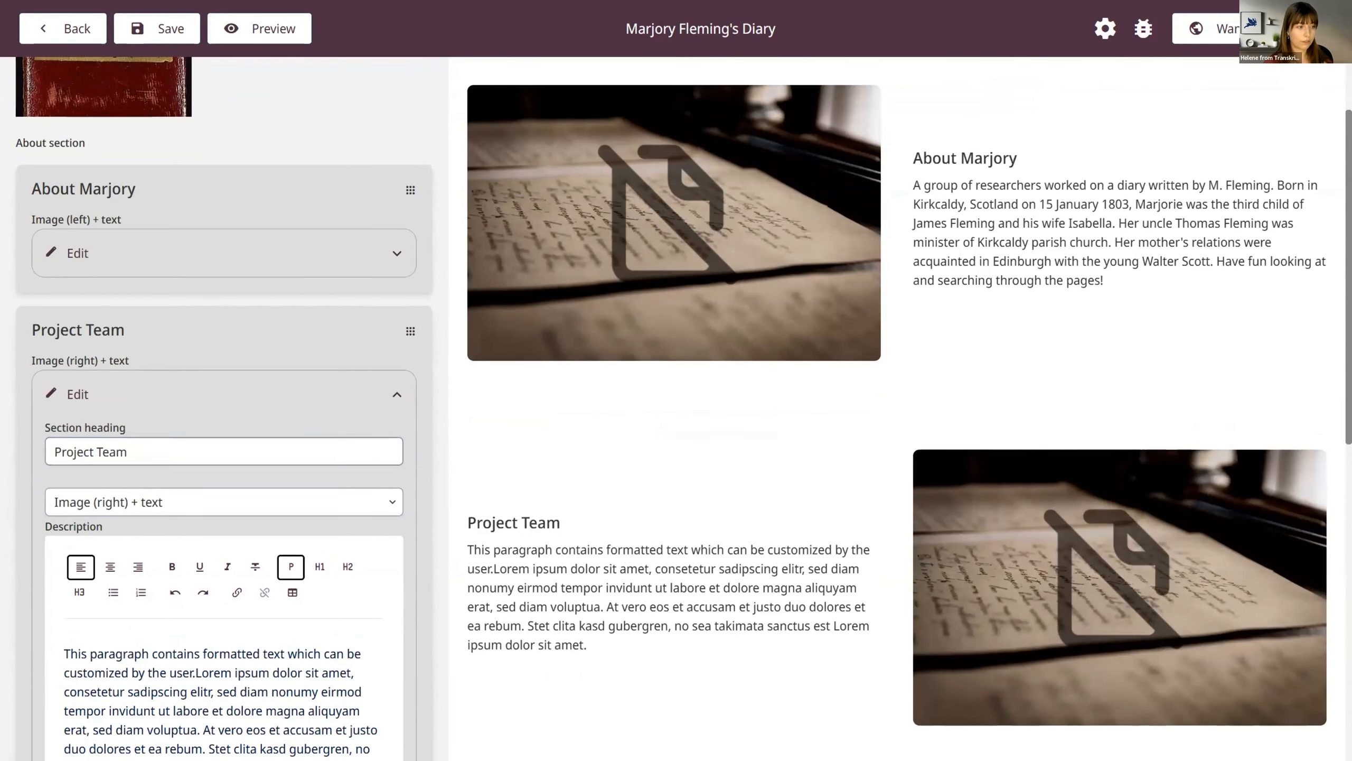
scroll(243, 585, "down", 2)
triple_click(243, 585)
type("Here is a text section about the research team that was involved in digitising and transcribing the Diary with the help of Transkribus.")
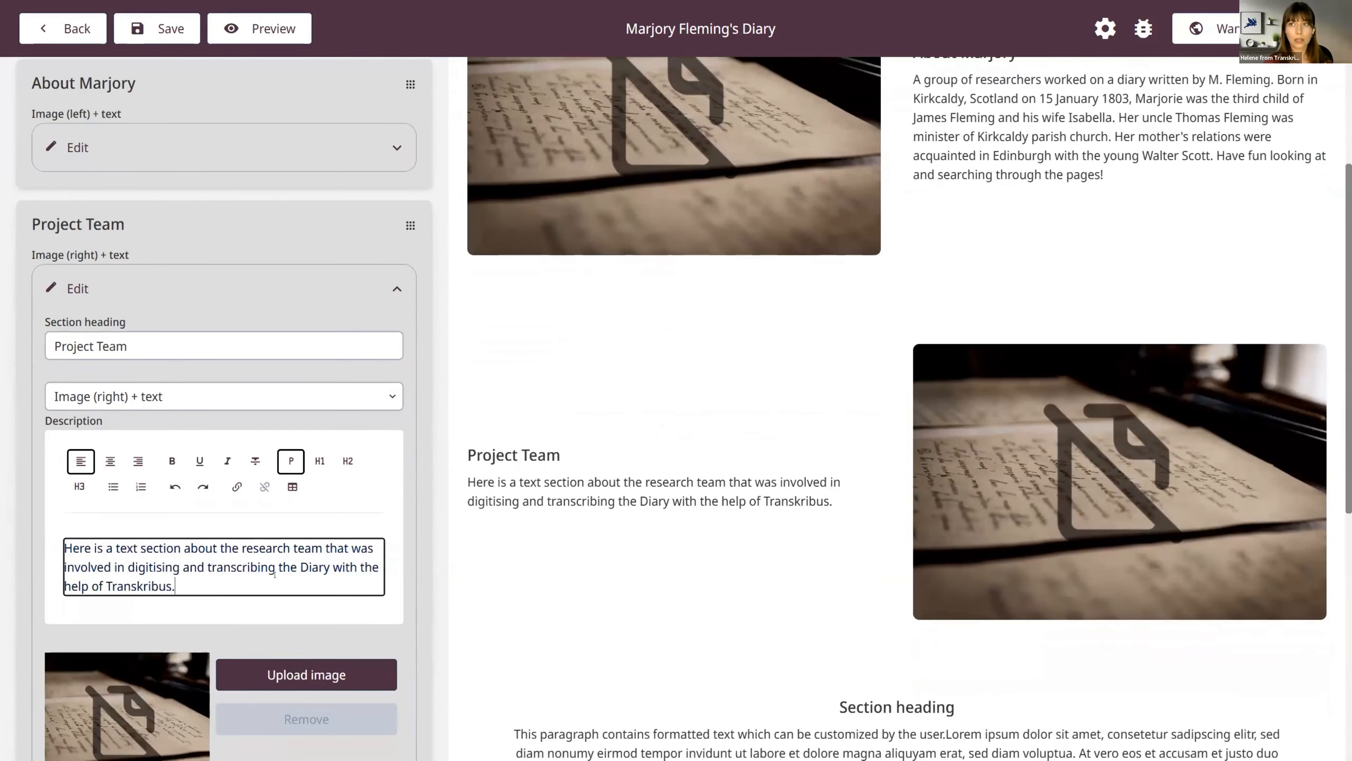
scroll(275, 573, "up", 2)
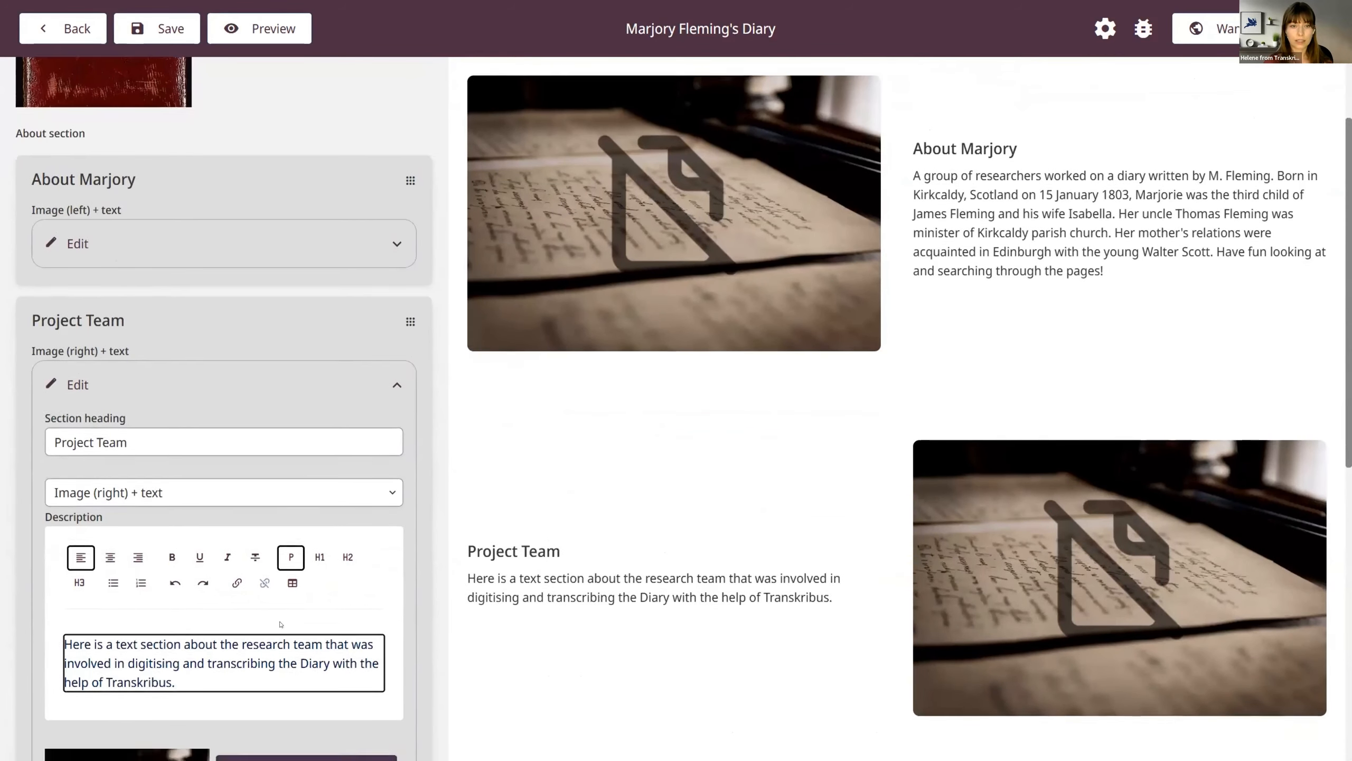
scroll(281, 640, "down", 2)
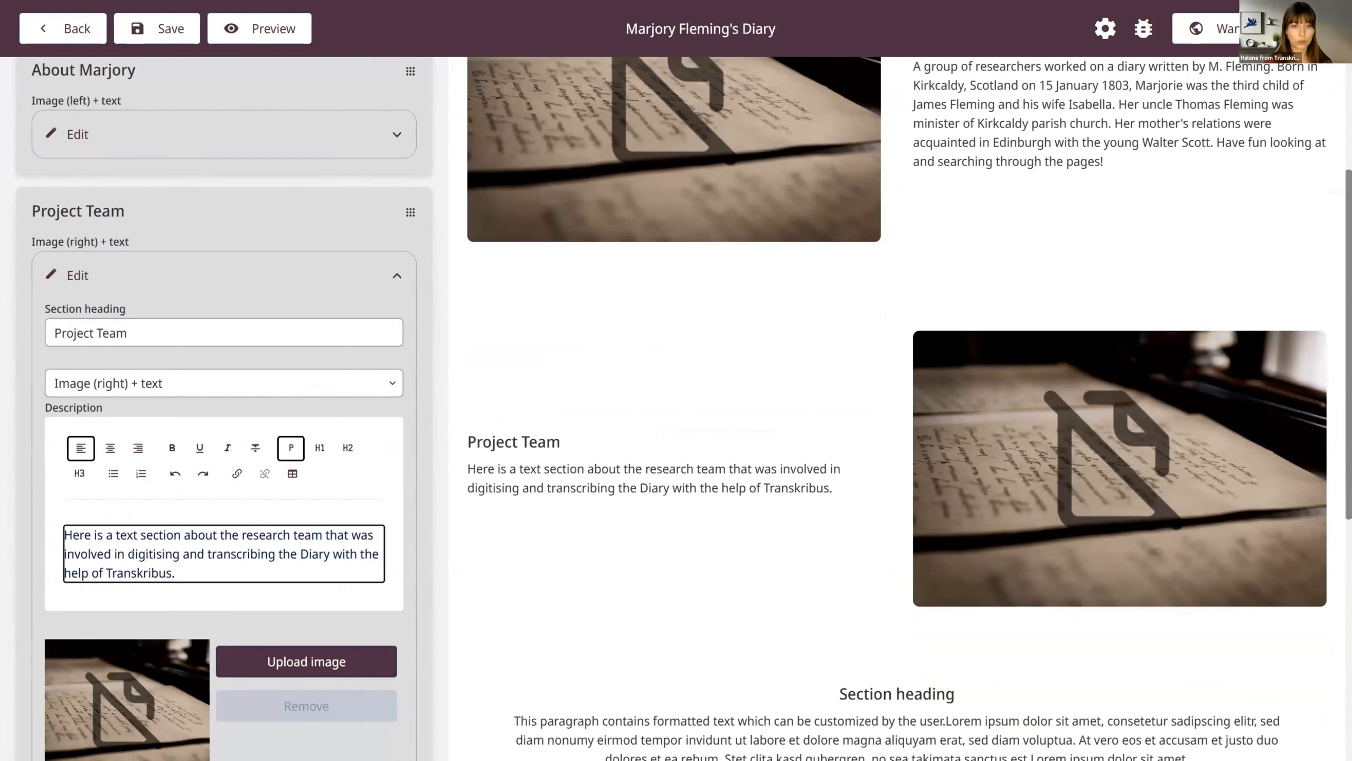
Step: Format "Transkribus" in bold and "research team" in italics in the Project Team description
double_click(125, 569)
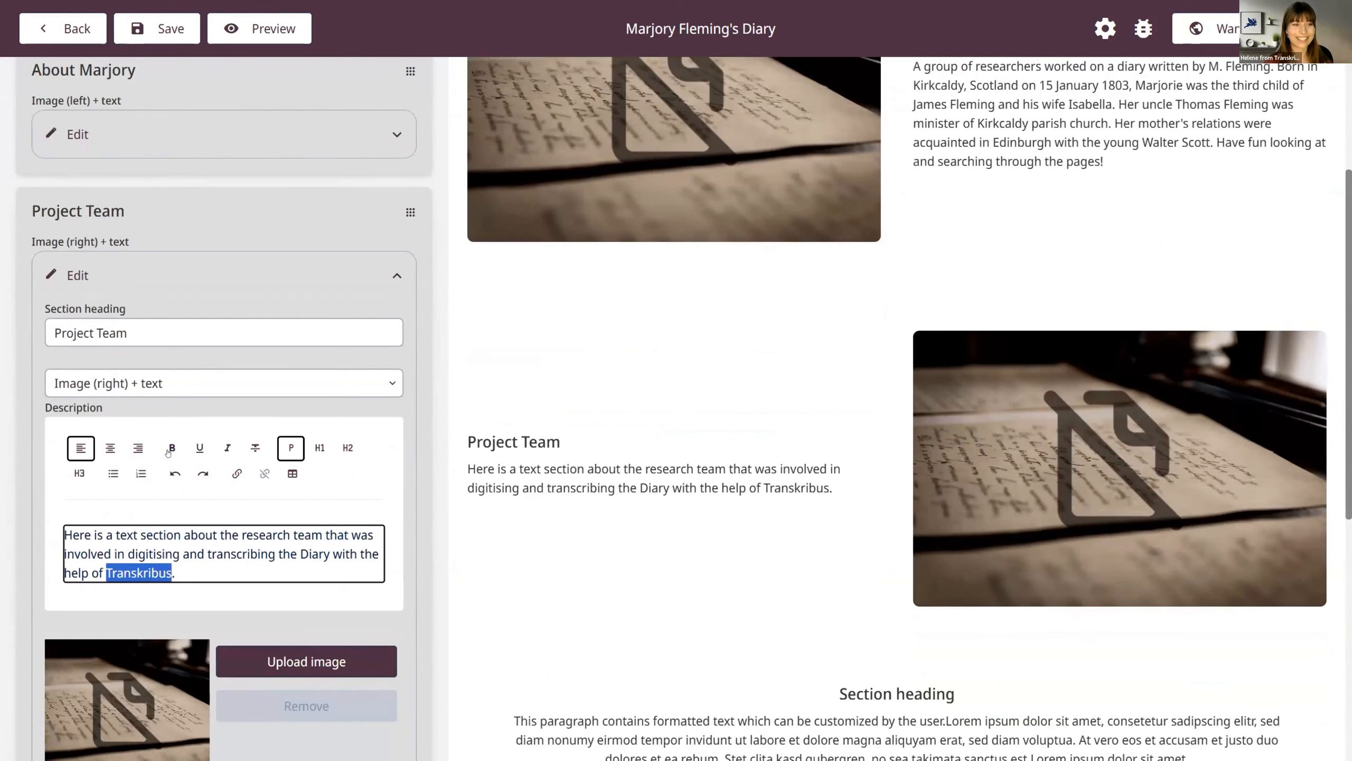
left_click(168, 450)
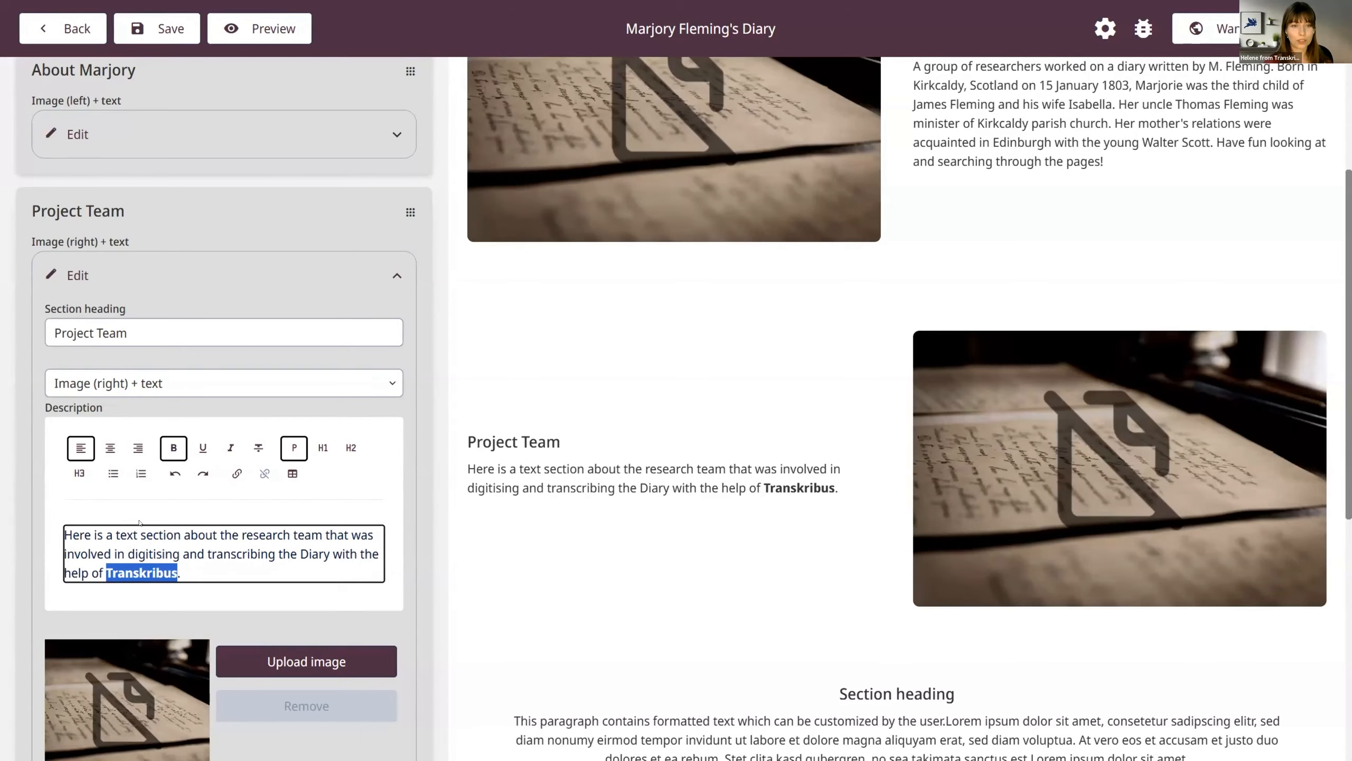
scroll(186, 565, "up", 1)
left_click(242, 587)
left_click_drag(242, 587, 322, 587)
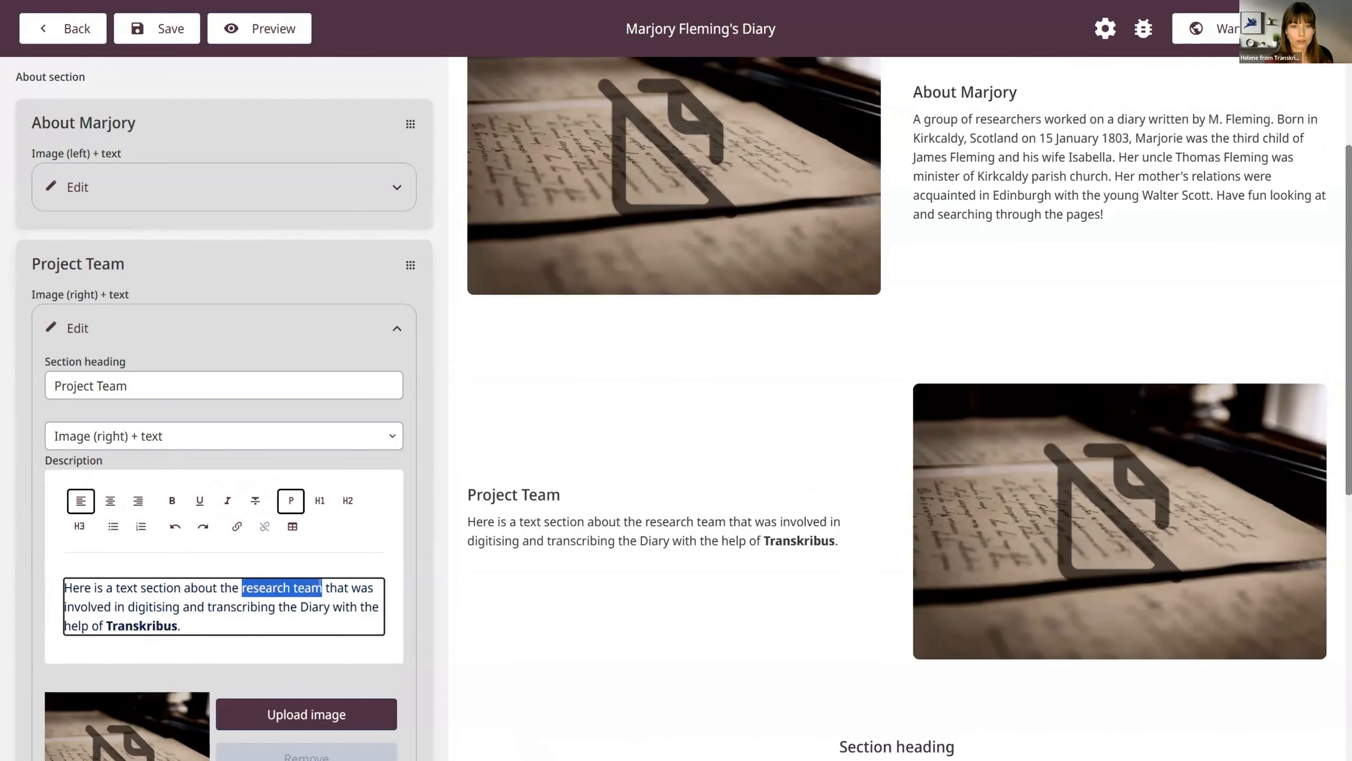
left_click(227, 501)
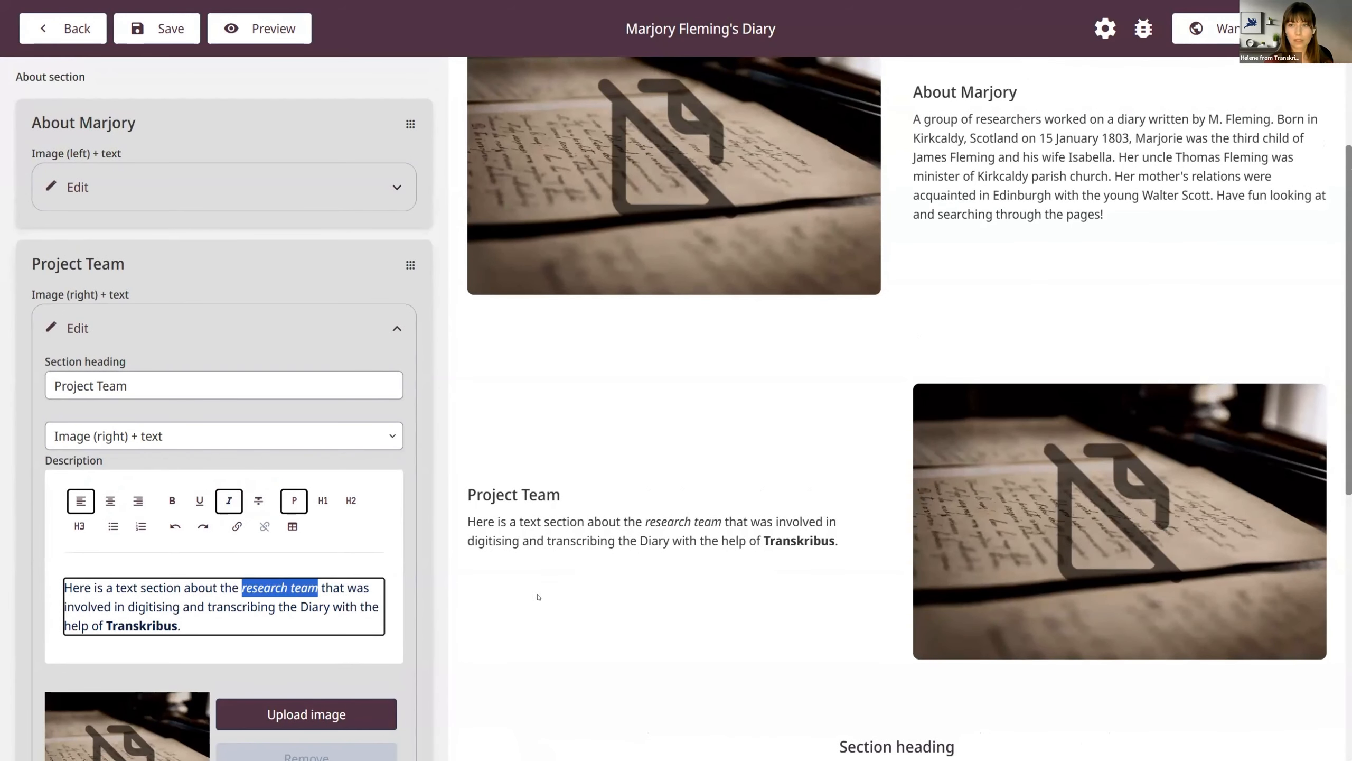
Step: Change the Project Team section's layout to Image (left) + text
left_click(308, 442)
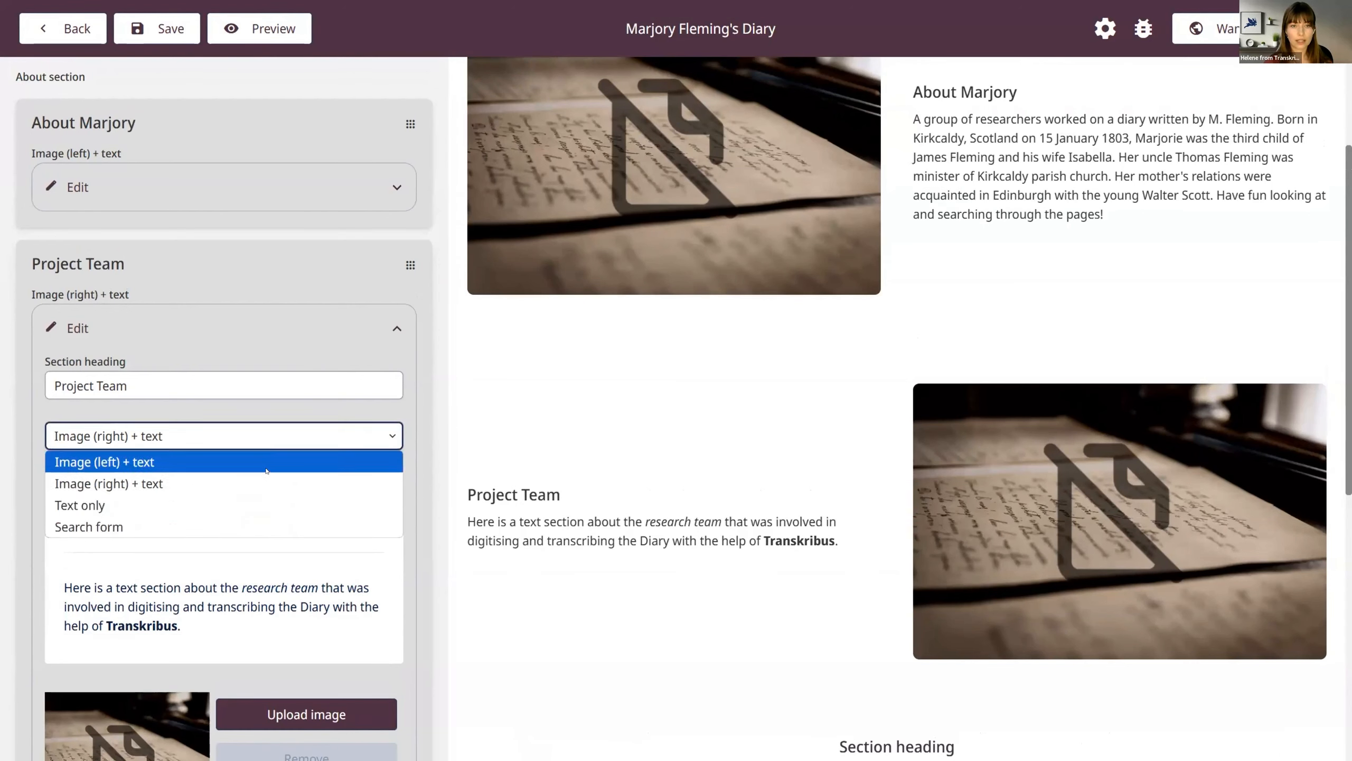
left_click(267, 470)
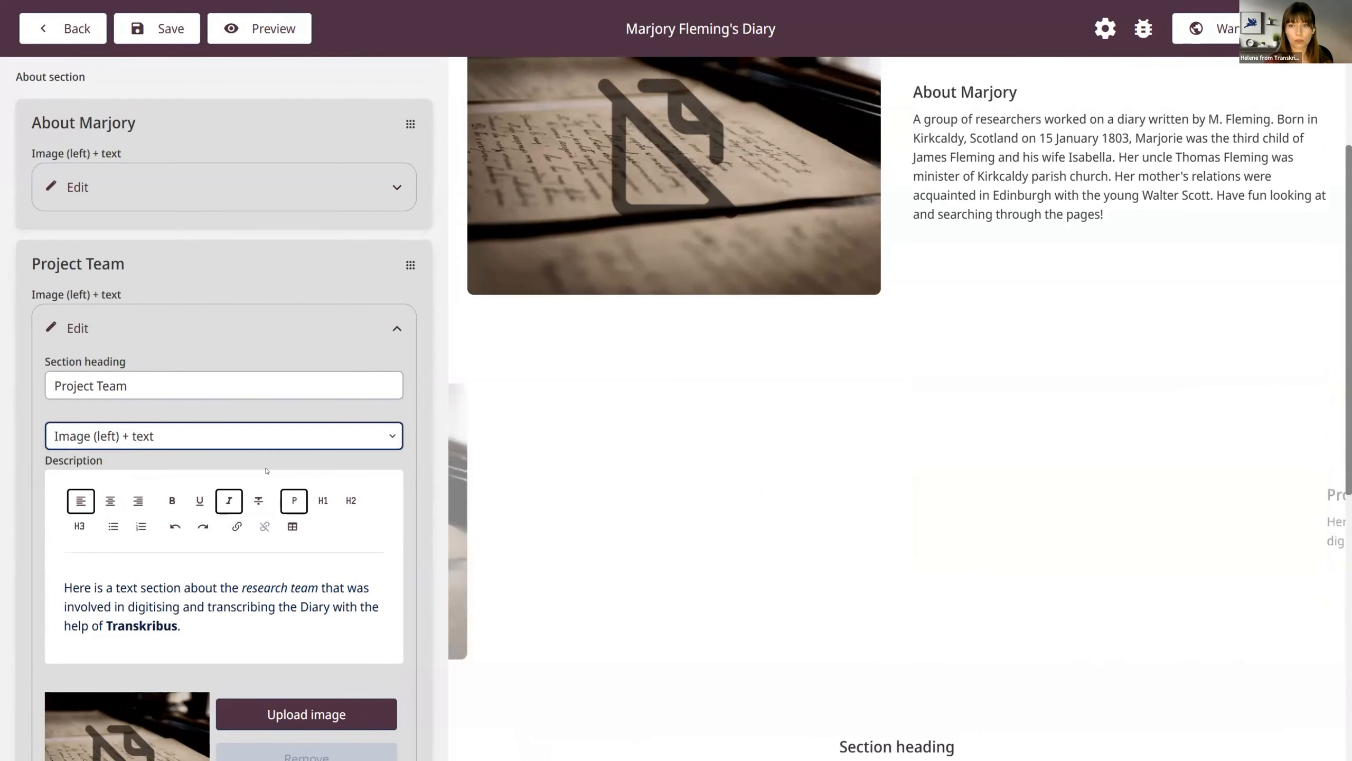
scroll(575, 527, "up", 3)
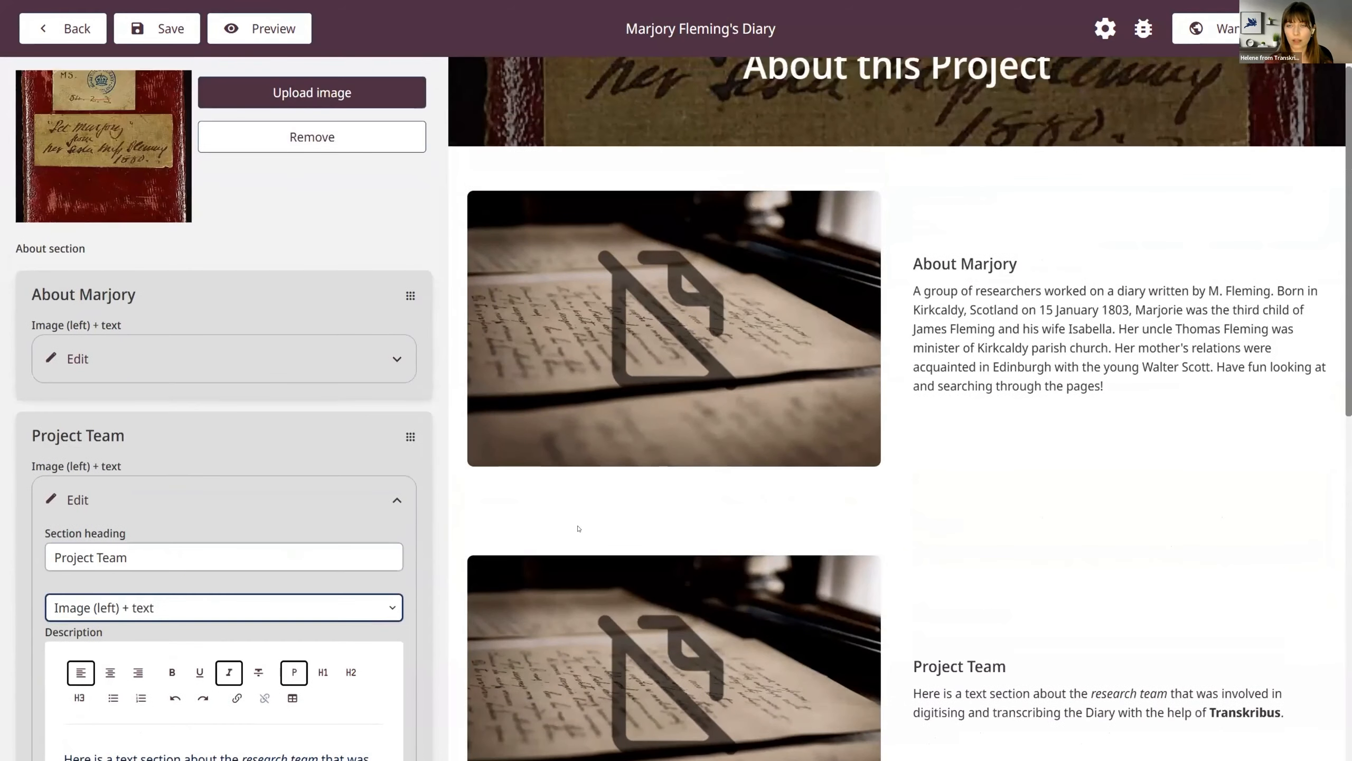
Step: Upload the illustration of three people as the Project Team section's image and check it in the page preview
scroll(579, 528, "down", 5)
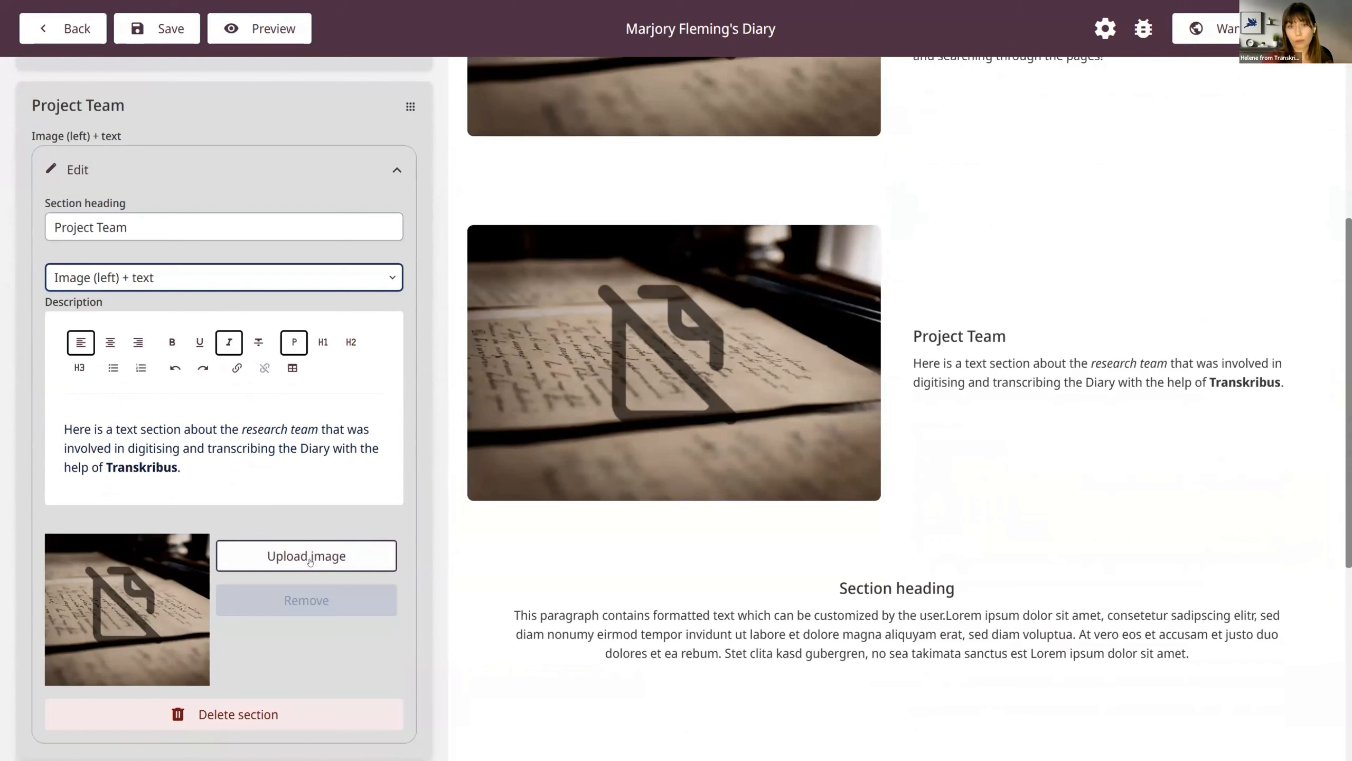
left_click(307, 558)
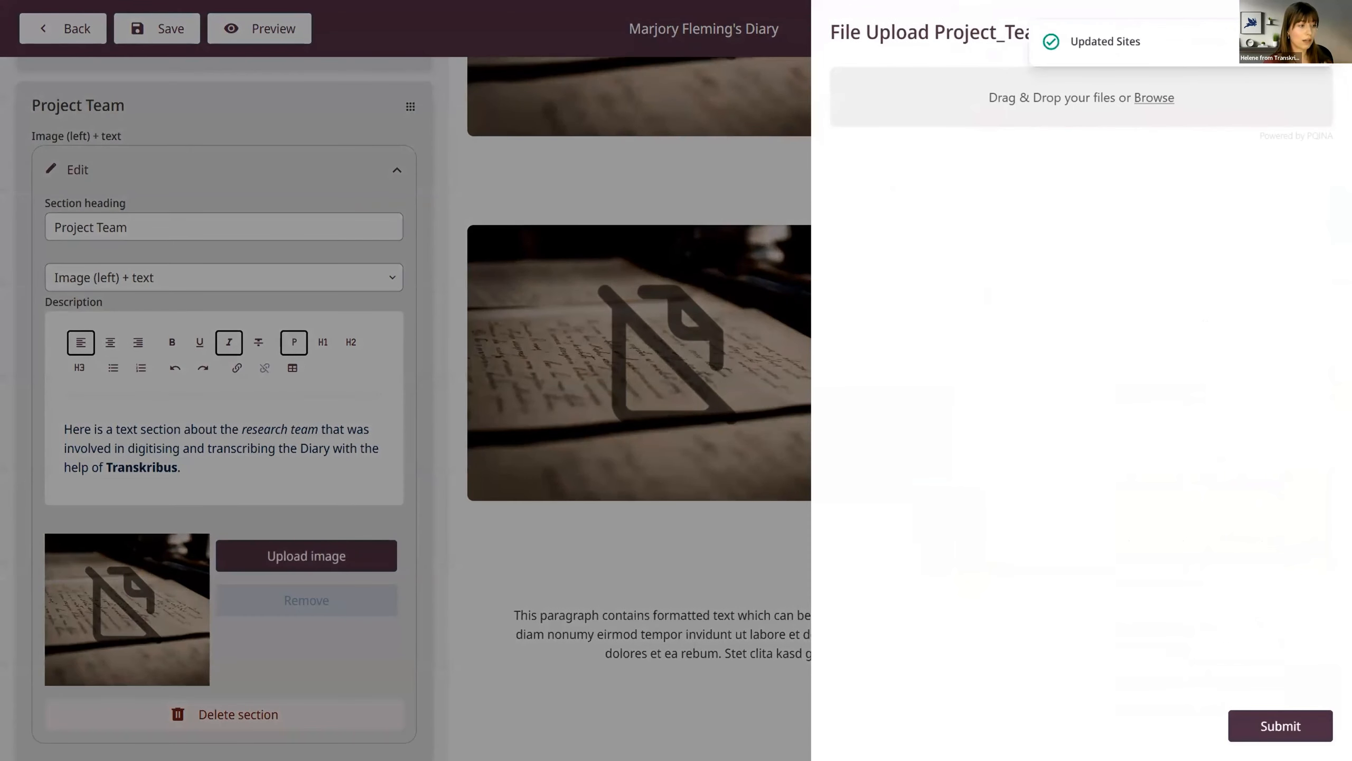
left_click_drag(779, 181, 969, 96)
left_click(1246, 725)
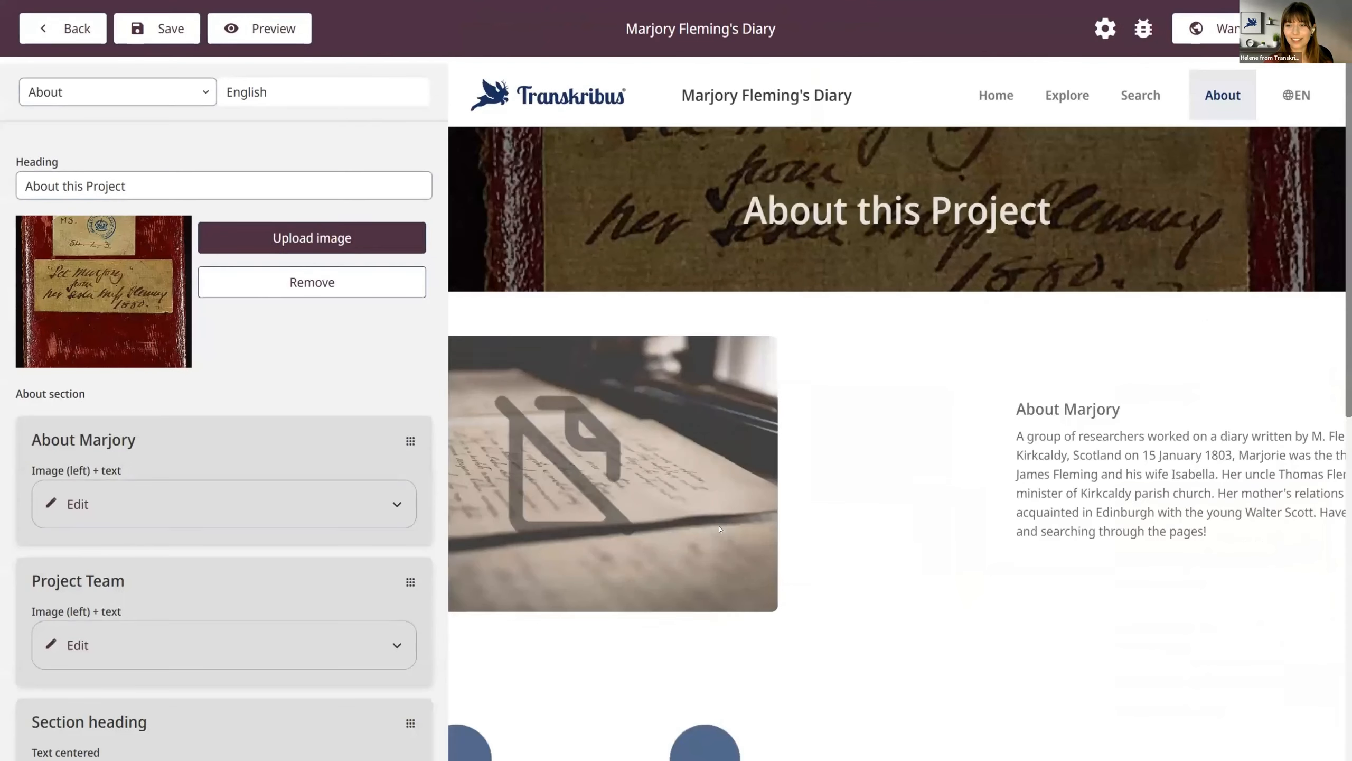
scroll(714, 525, "down", 4)
scroll(720, 529, "down", 5)
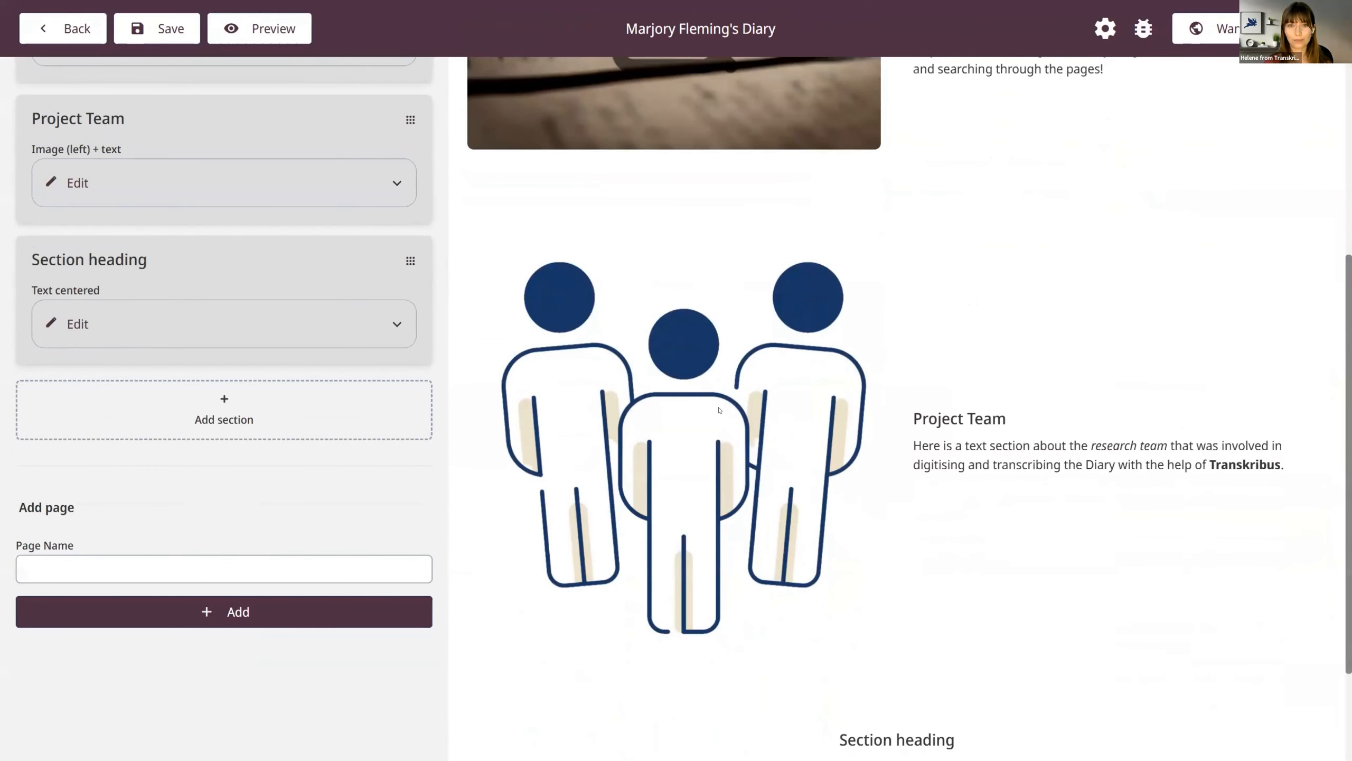
Step: Move the Project Team section above the About Marjory section on the About page
scroll(714, 426, "up", 8)
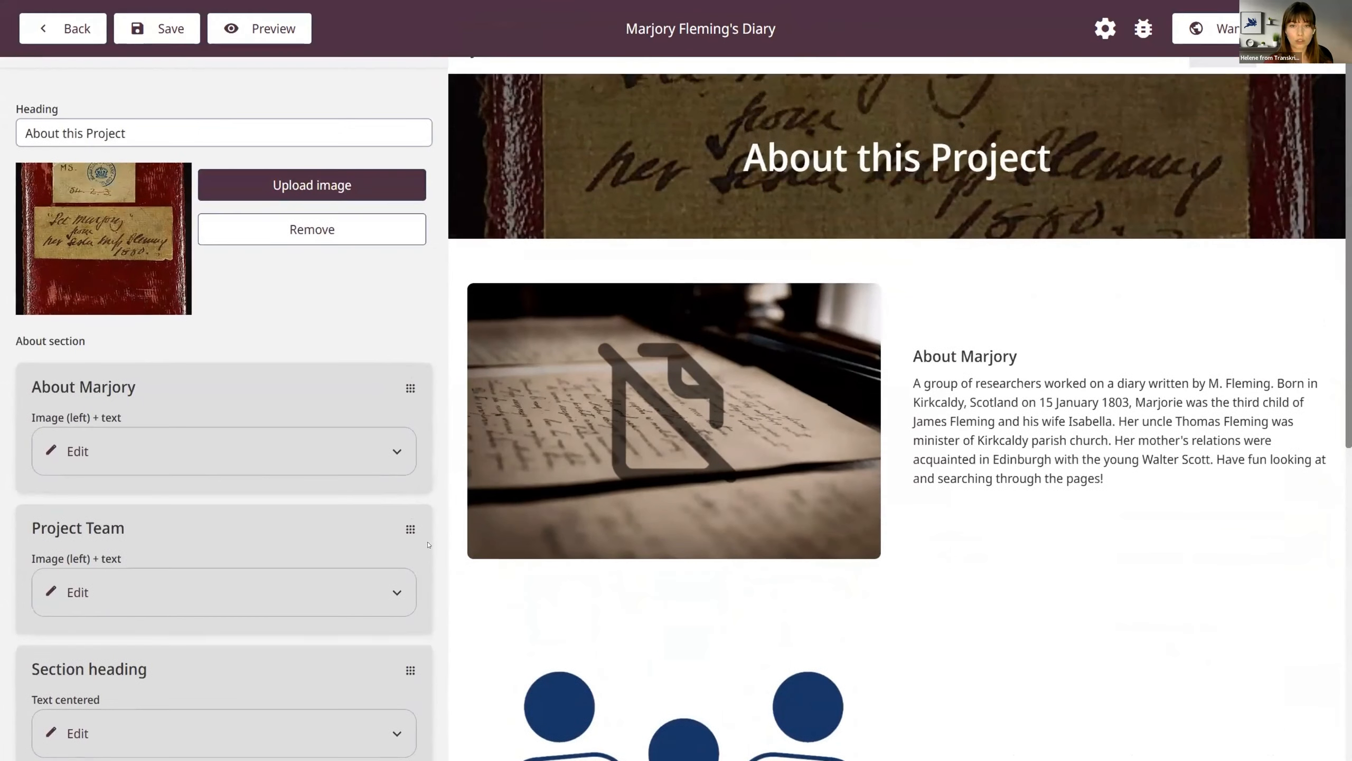
left_click_drag(410, 515, 409, 343)
scroll(664, 535, "down", 3)
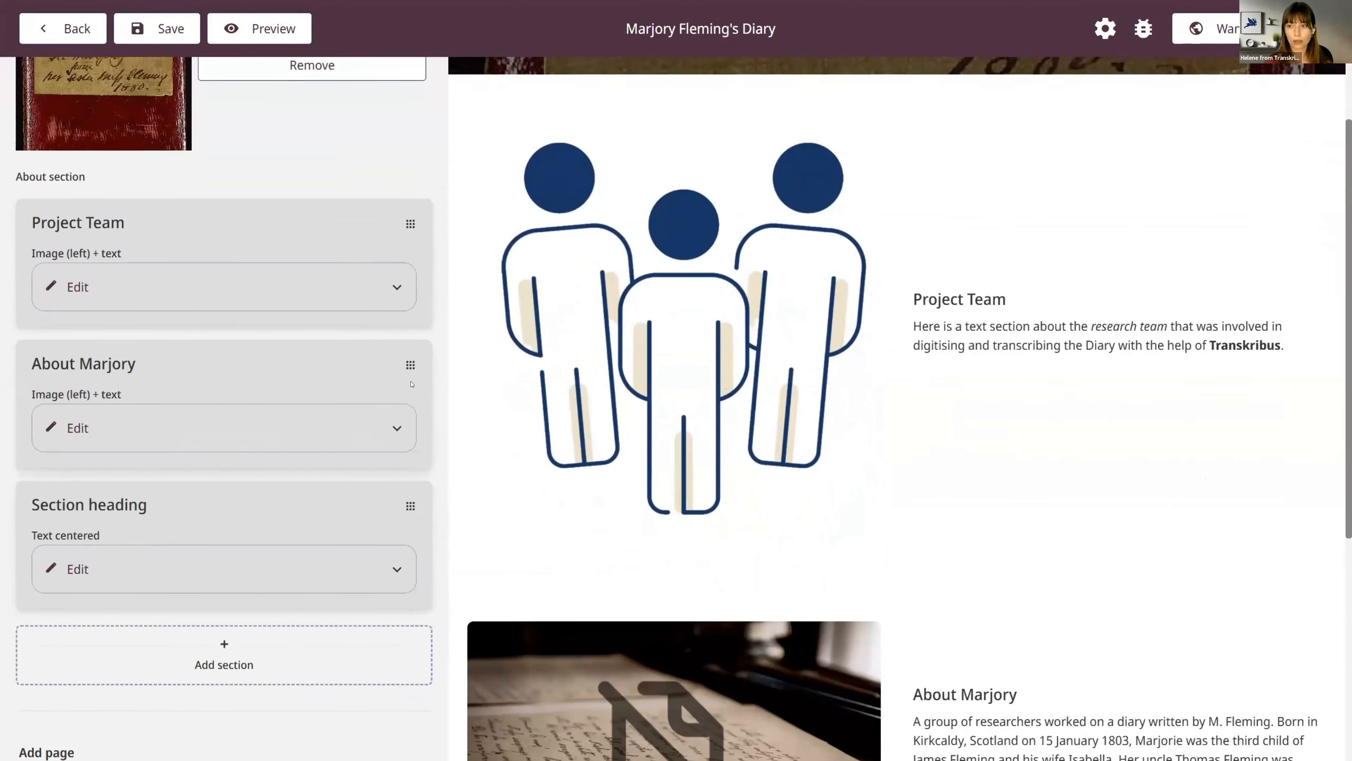
scroll(410, 373, "up", 4)
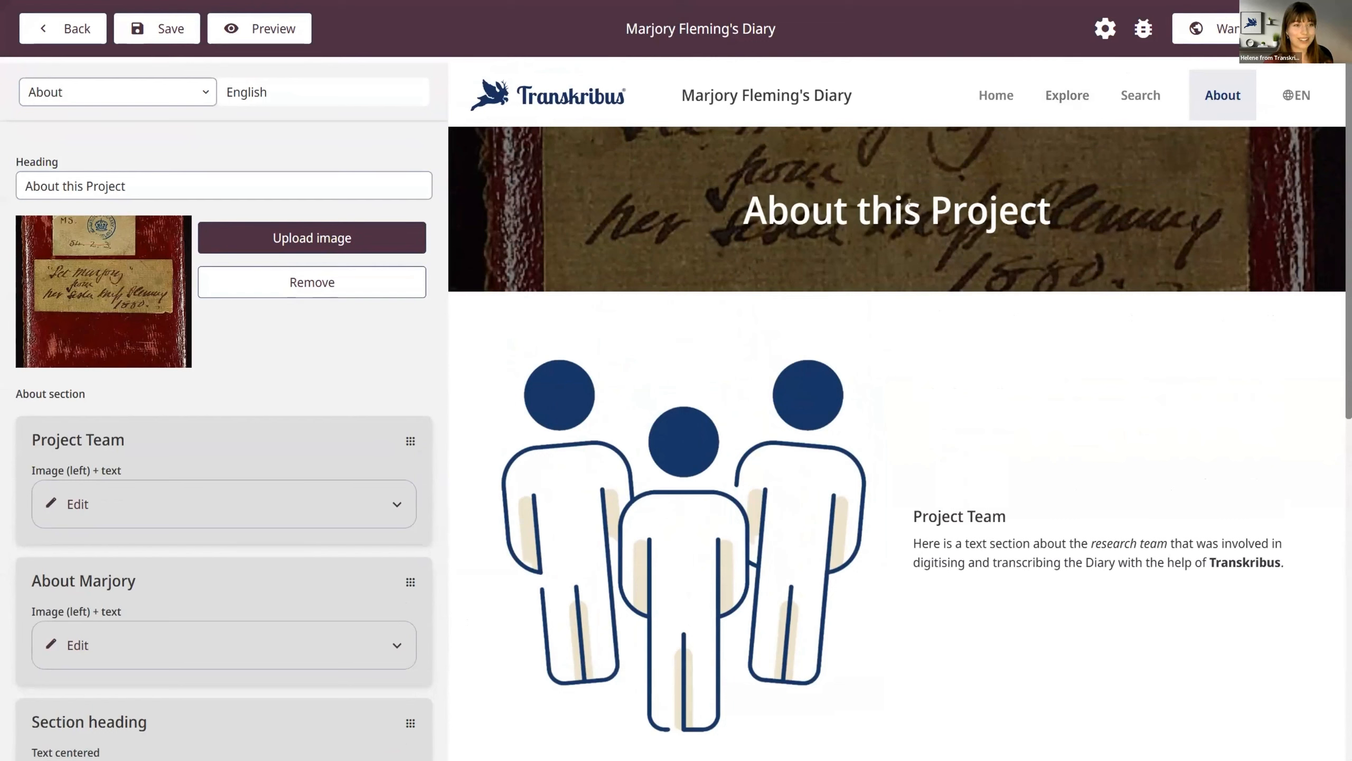
Step: Add the "Marjory Fleming Diary" collection to the connected collections in the site settings
left_click(1106, 37)
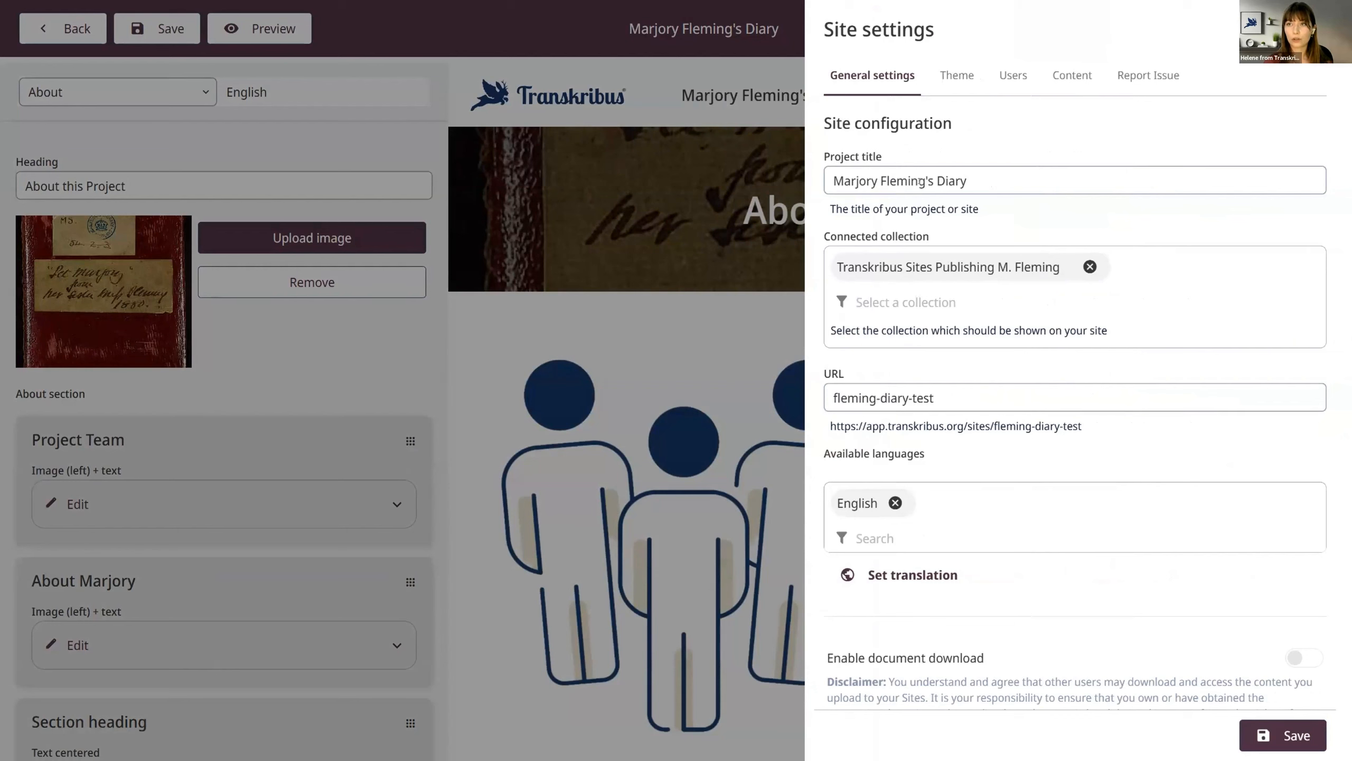
left_click(909, 302)
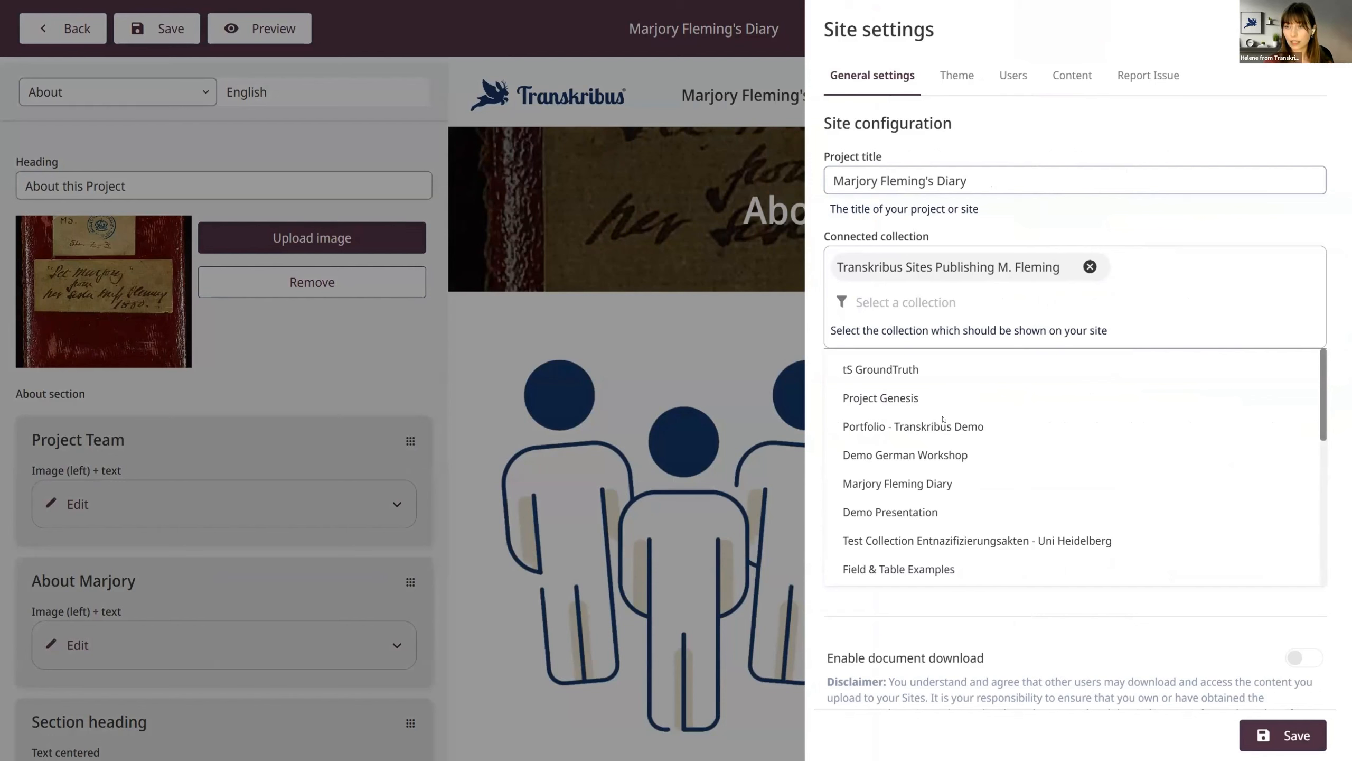
left_click(946, 485)
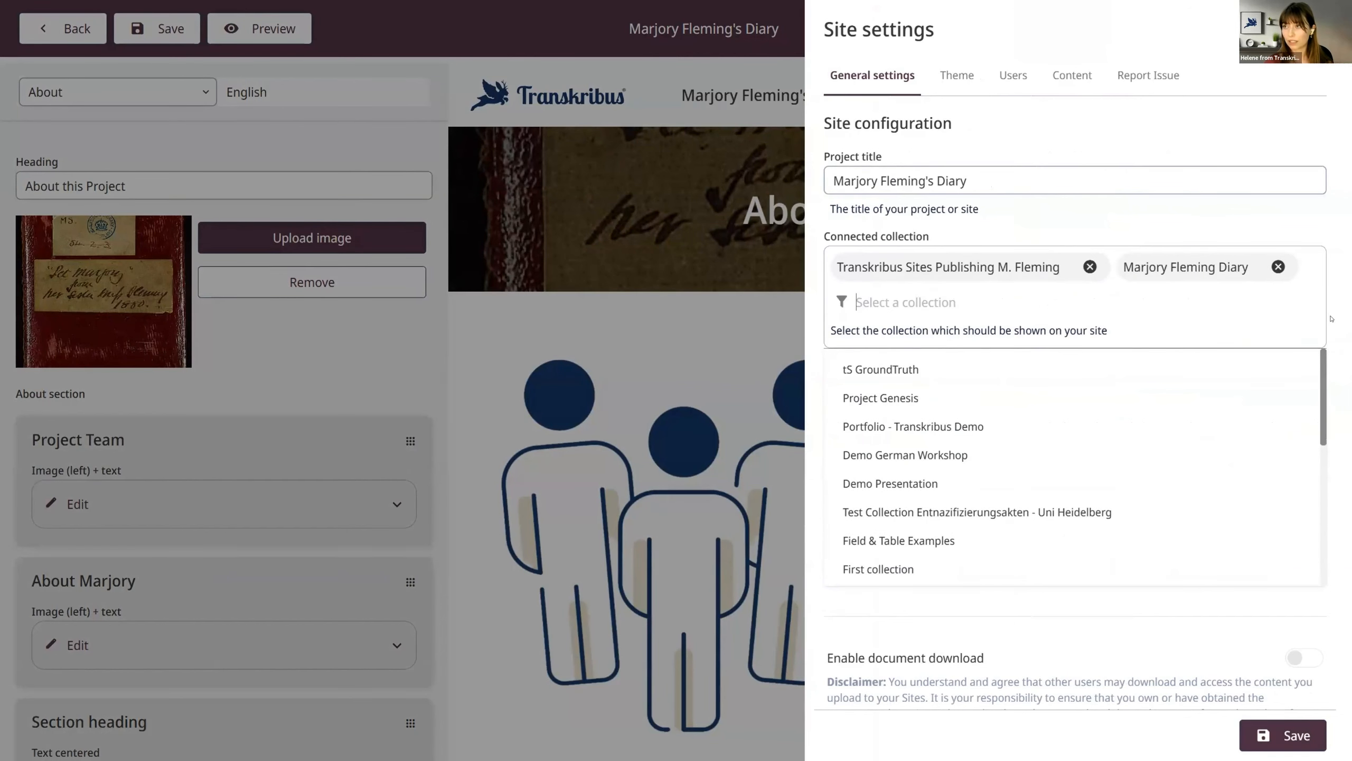
left_click(1321, 335)
Step: Add German to the site's available languages
scroll(1062, 485, "down", 2)
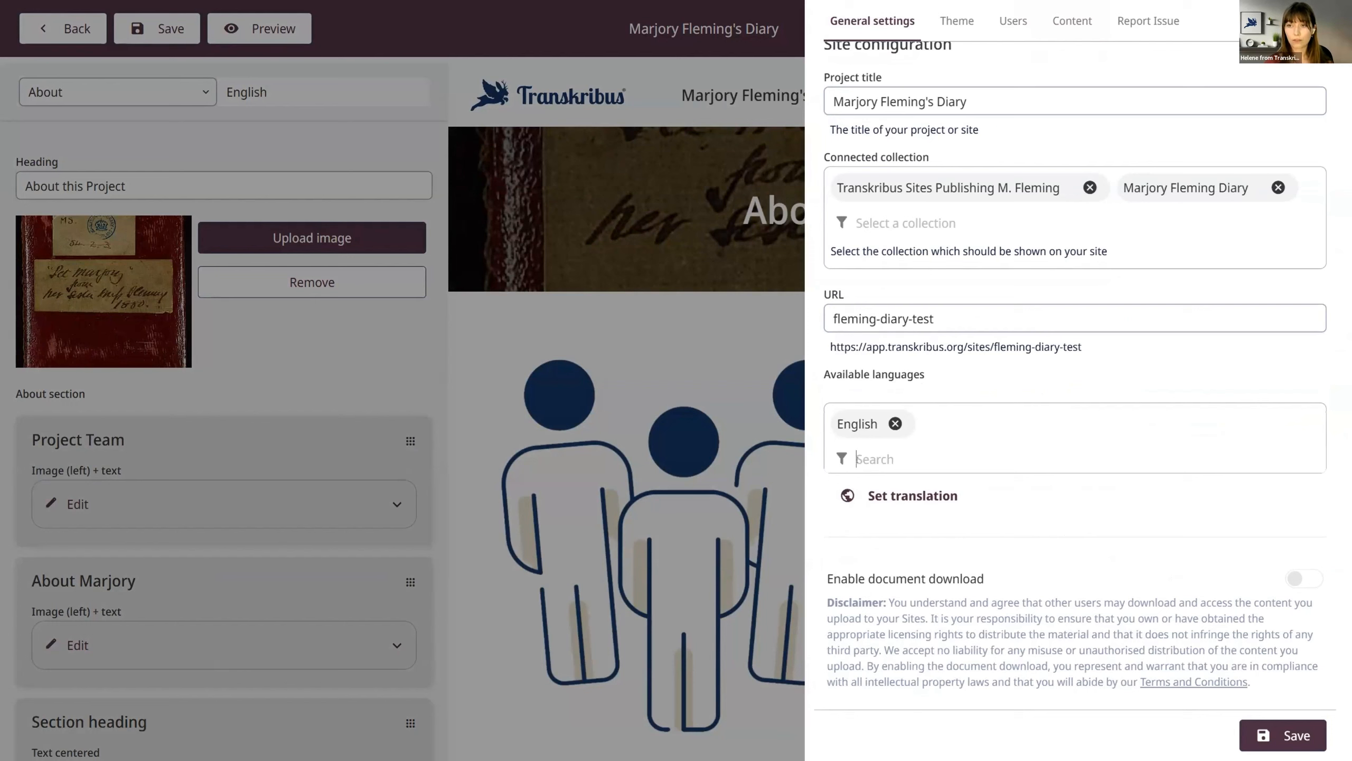
left_click(857, 458)
type("germ")
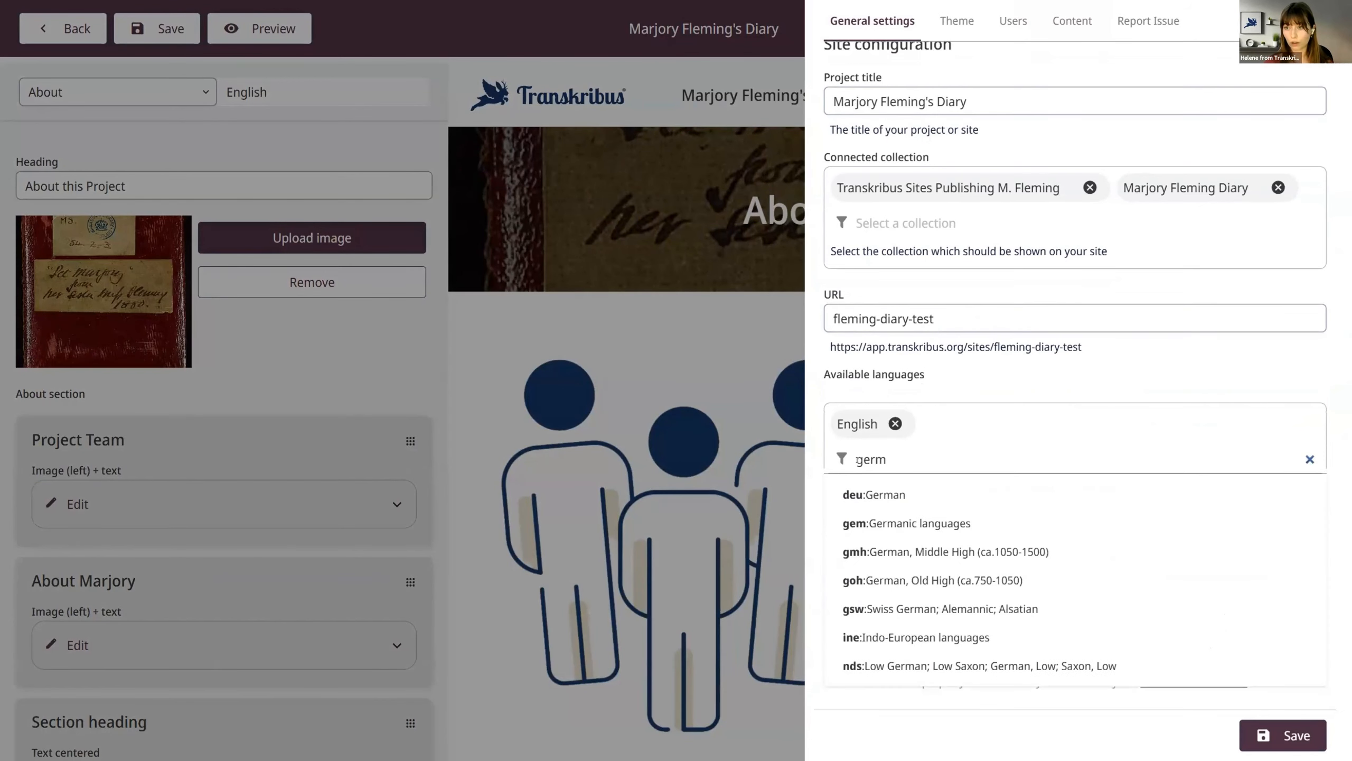
left_click(881, 495)
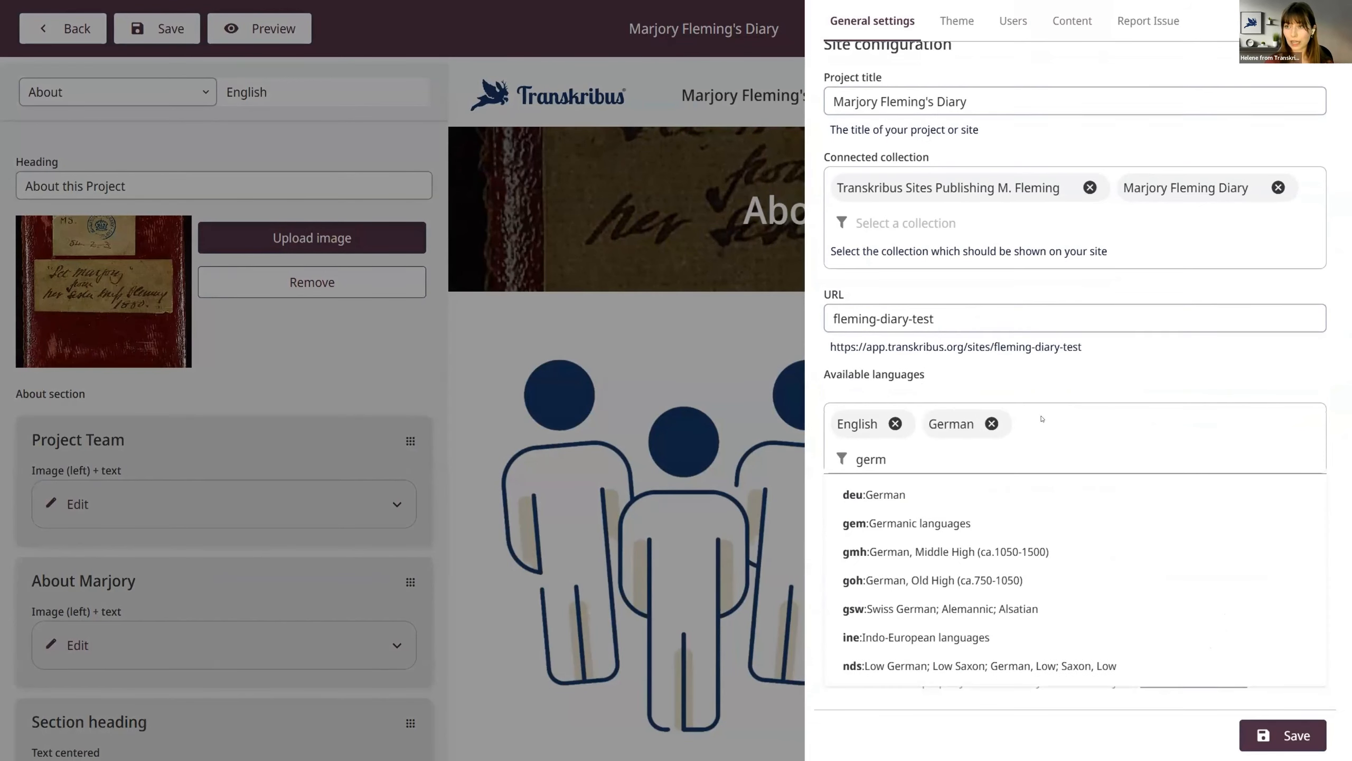
left_click(1100, 377)
Step: Examine the English and German interface translations and close them without saving
left_click(913, 495)
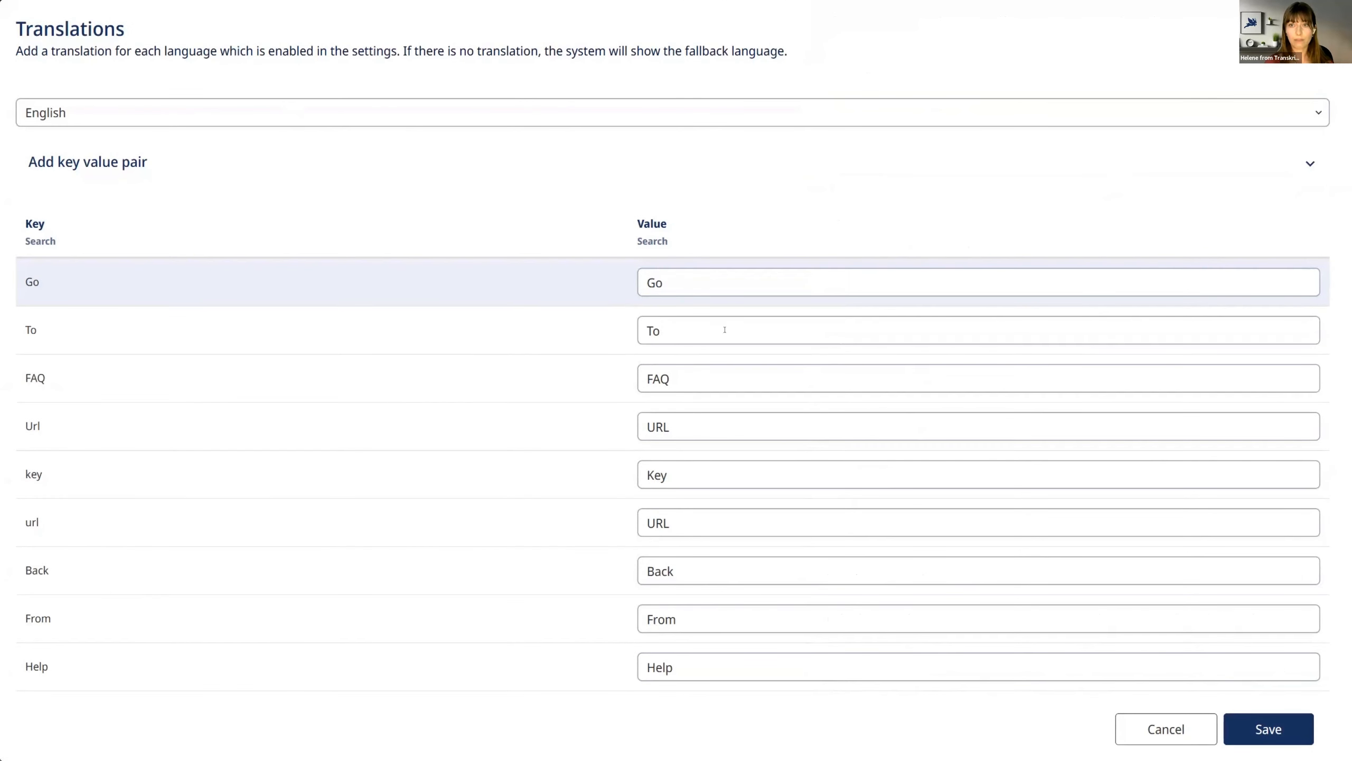
scroll(688, 522, "down", 2)
scroll(688, 511, "up", 2)
left_click(223, 116)
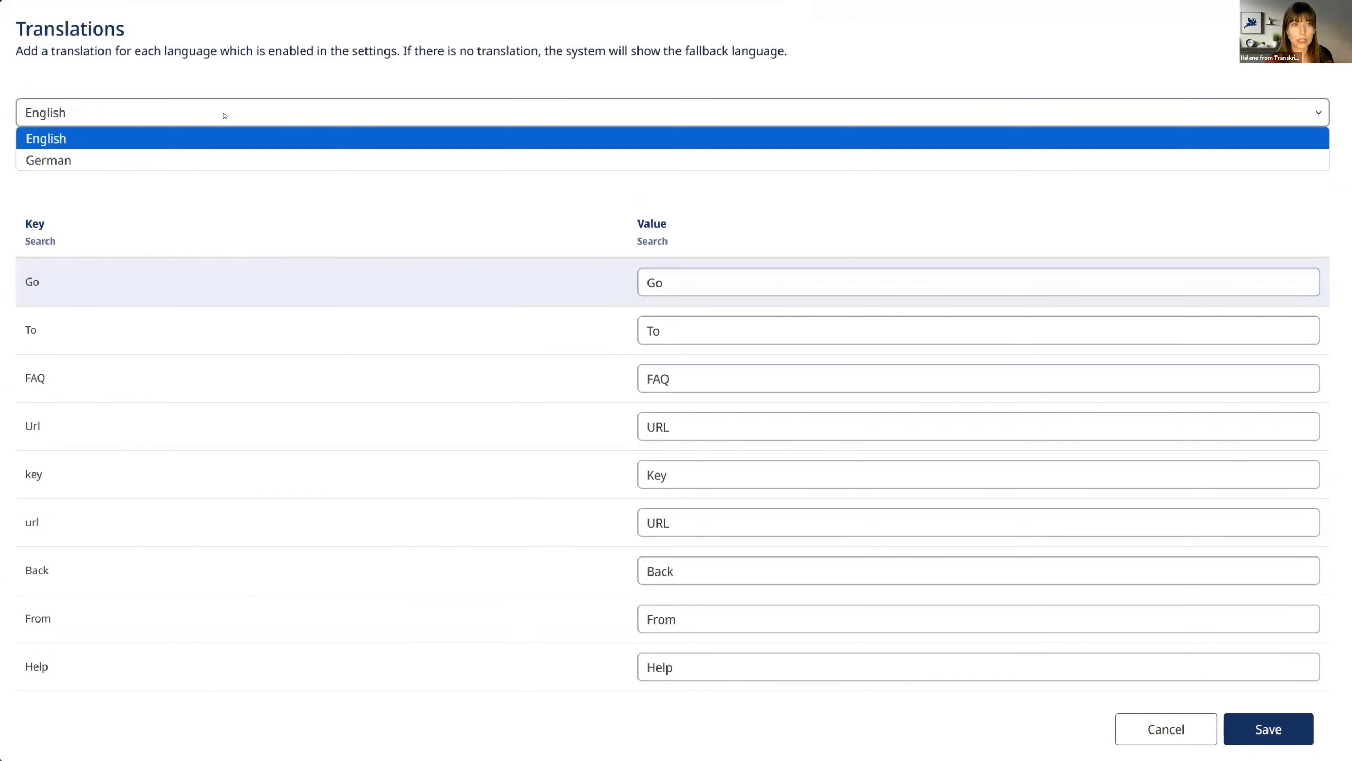
left_click(282, 161)
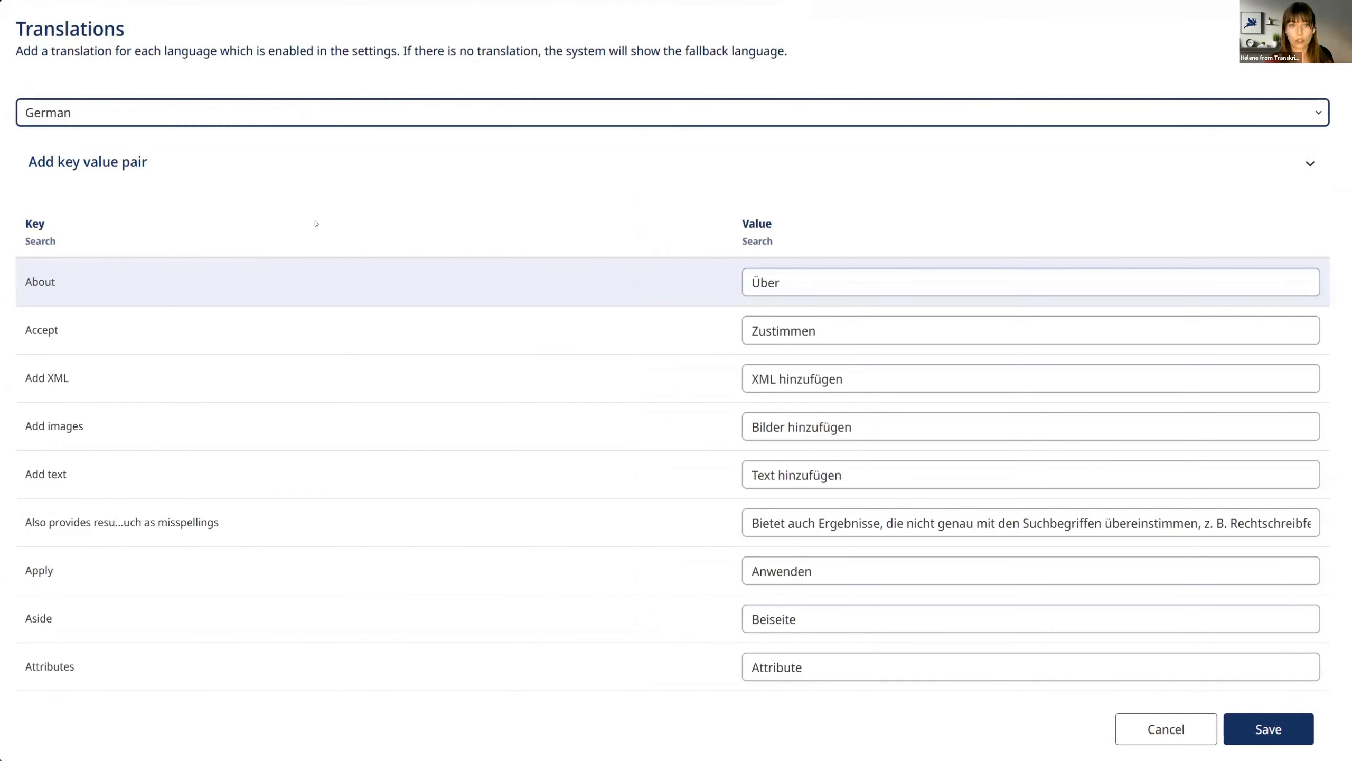
scroll(316, 224, "down", 2)
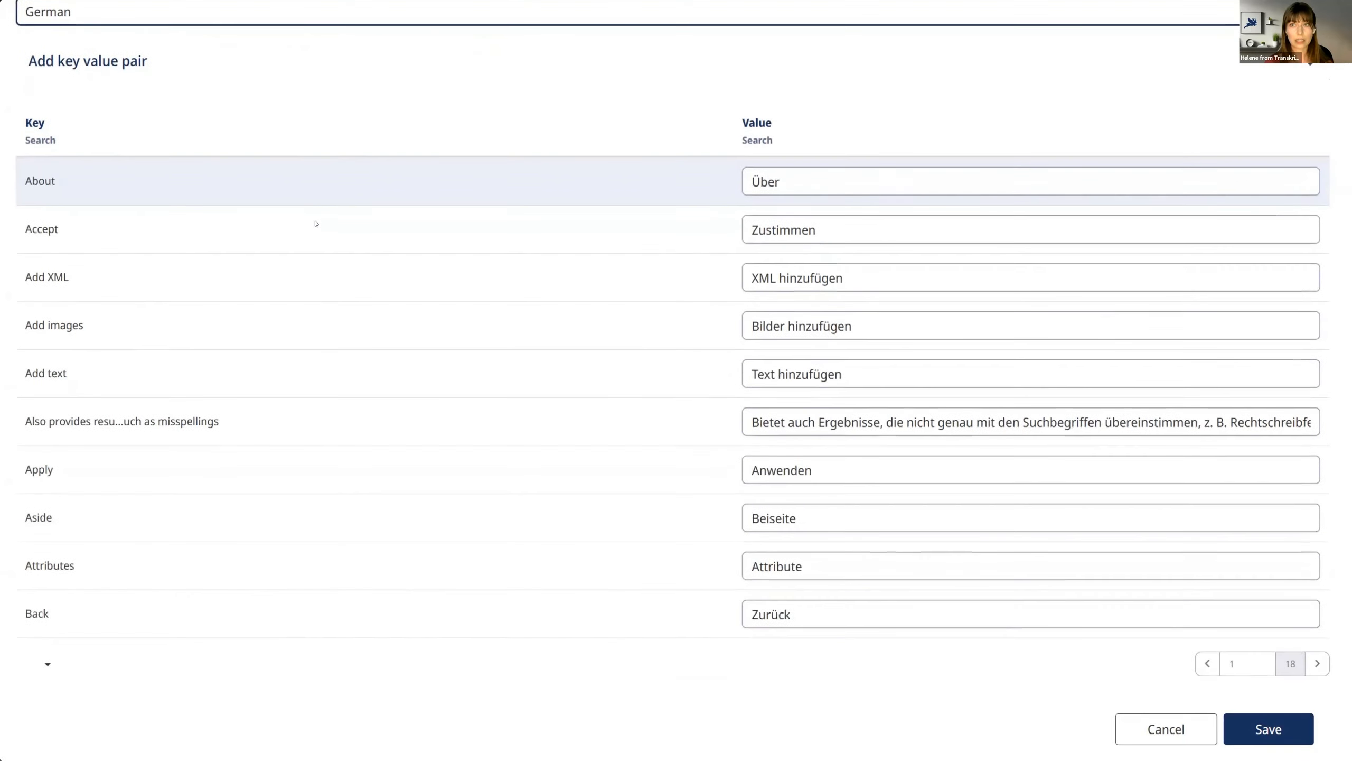
scroll(388, 260, "up", 2)
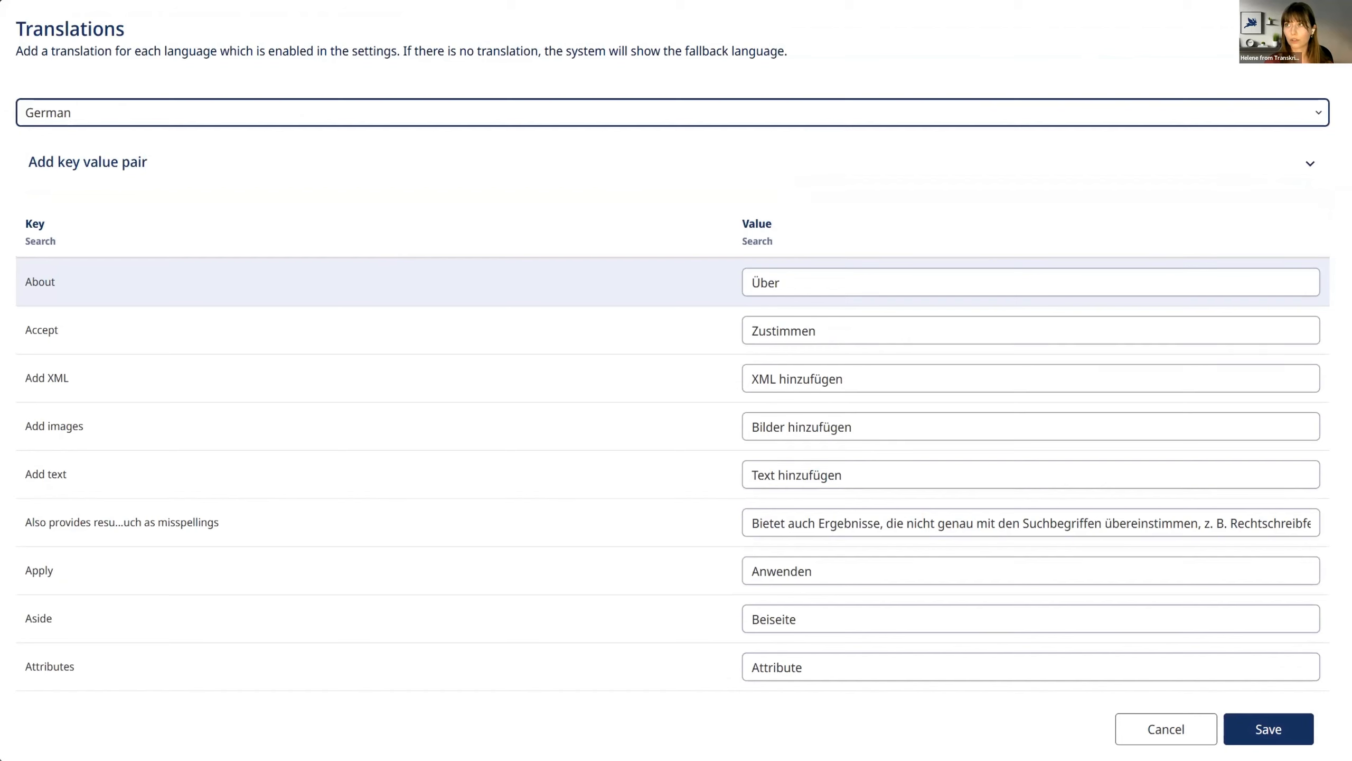
left_click(1166, 728)
Step: Review the document download, imprint and site deletion settings, and the theme's logo, primary color and organization link options
scroll(1067, 440, "down", 2)
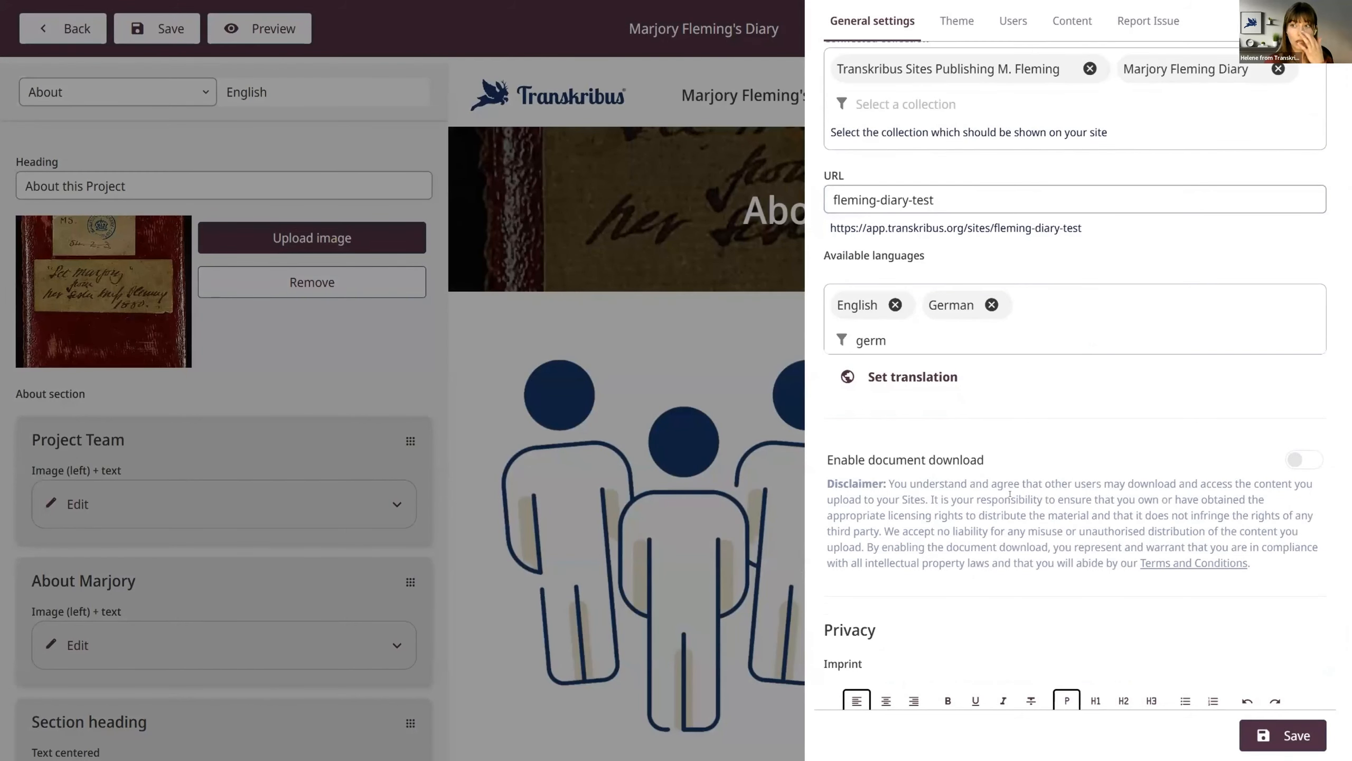
scroll(1010, 493, "down", 1)
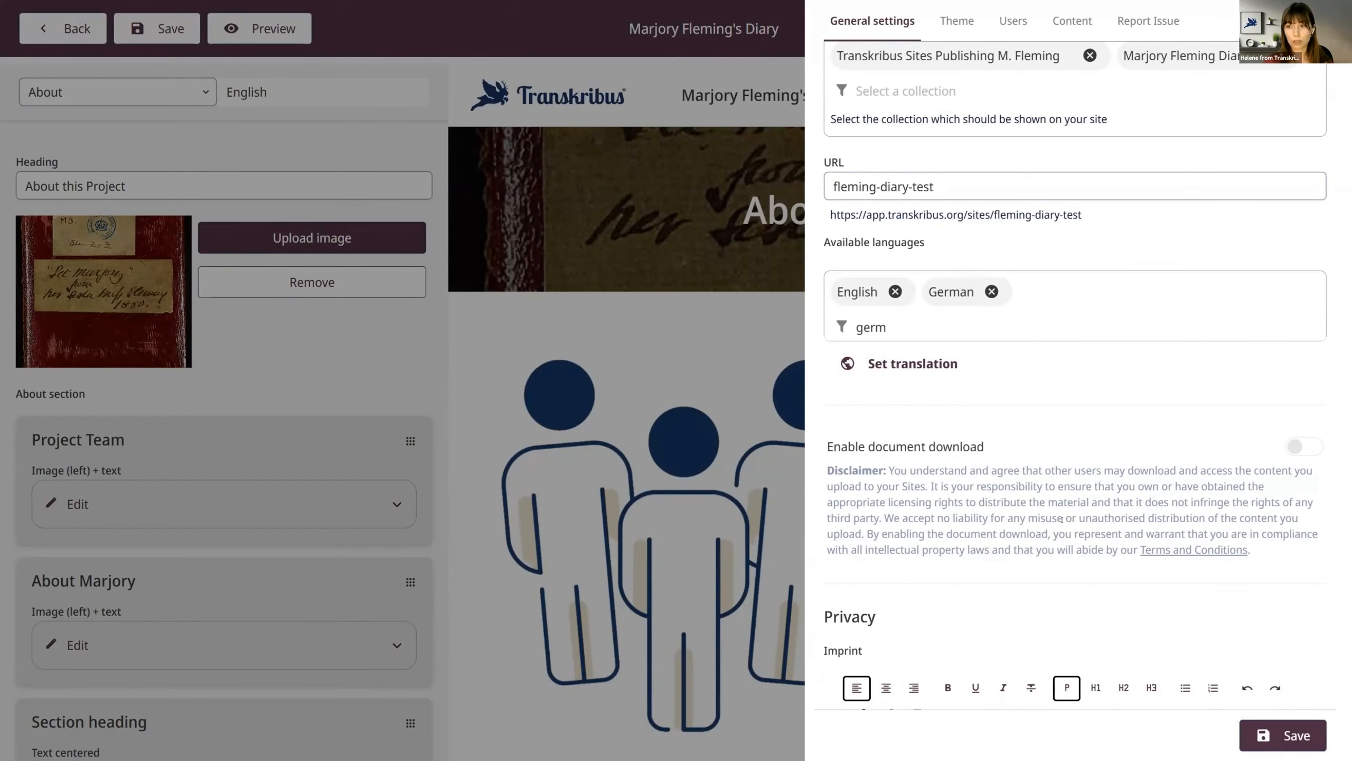
scroll(1061, 519, "down", 5)
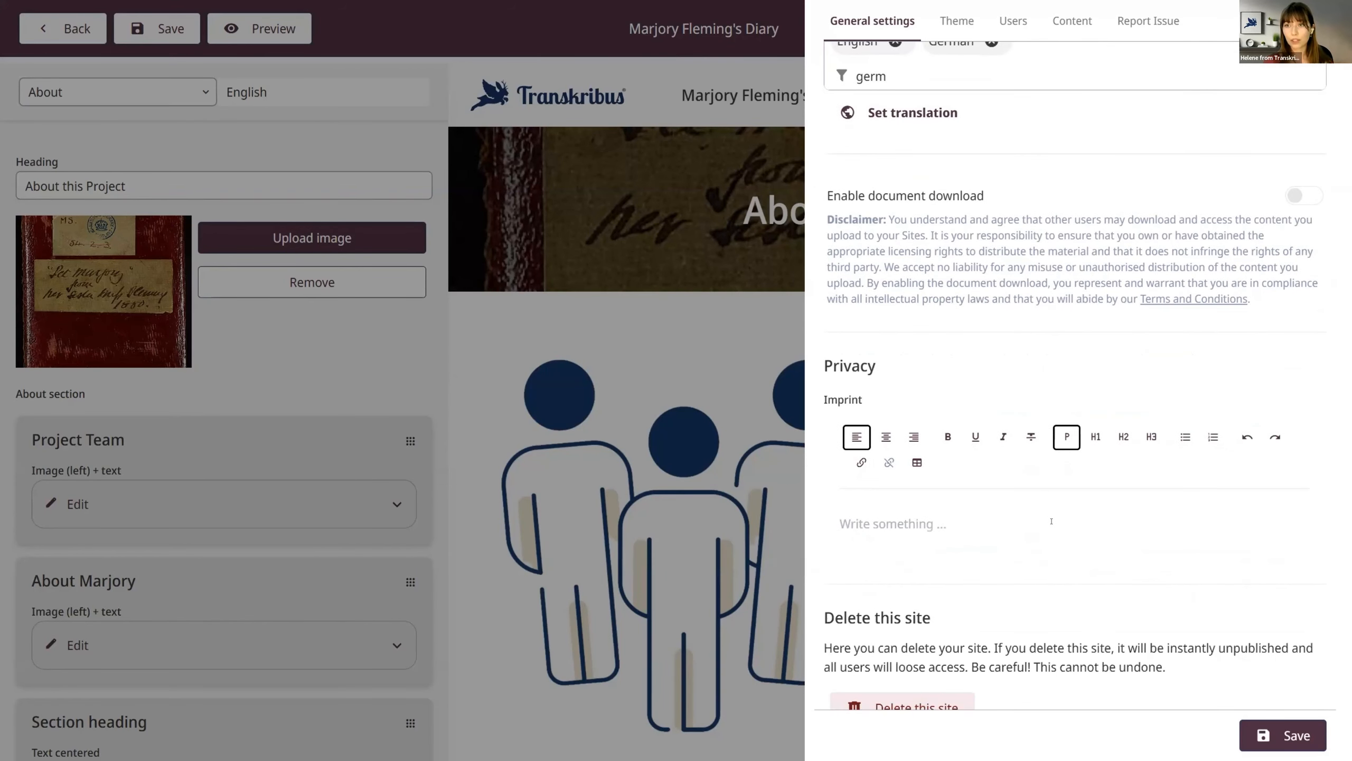
scroll(1052, 521, "down", 2)
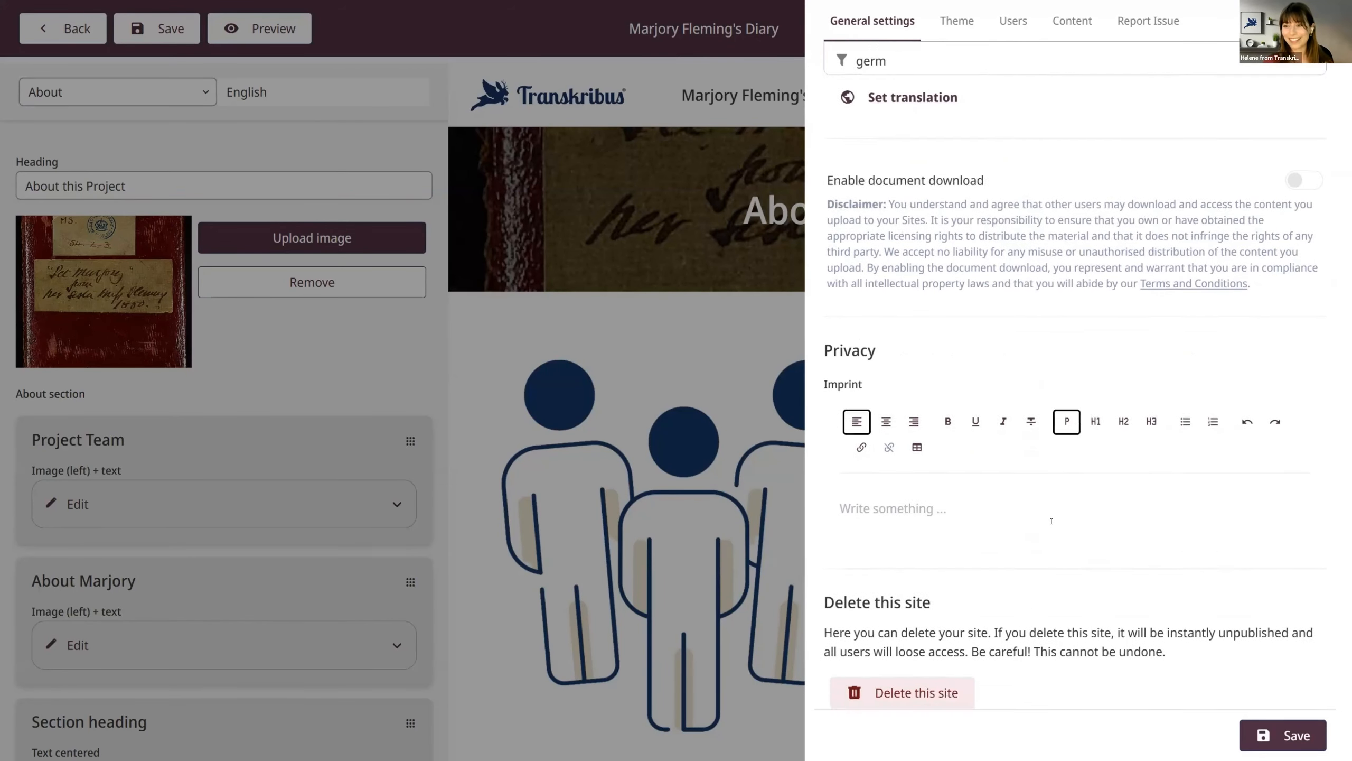
scroll(1138, 613, "up", 4)
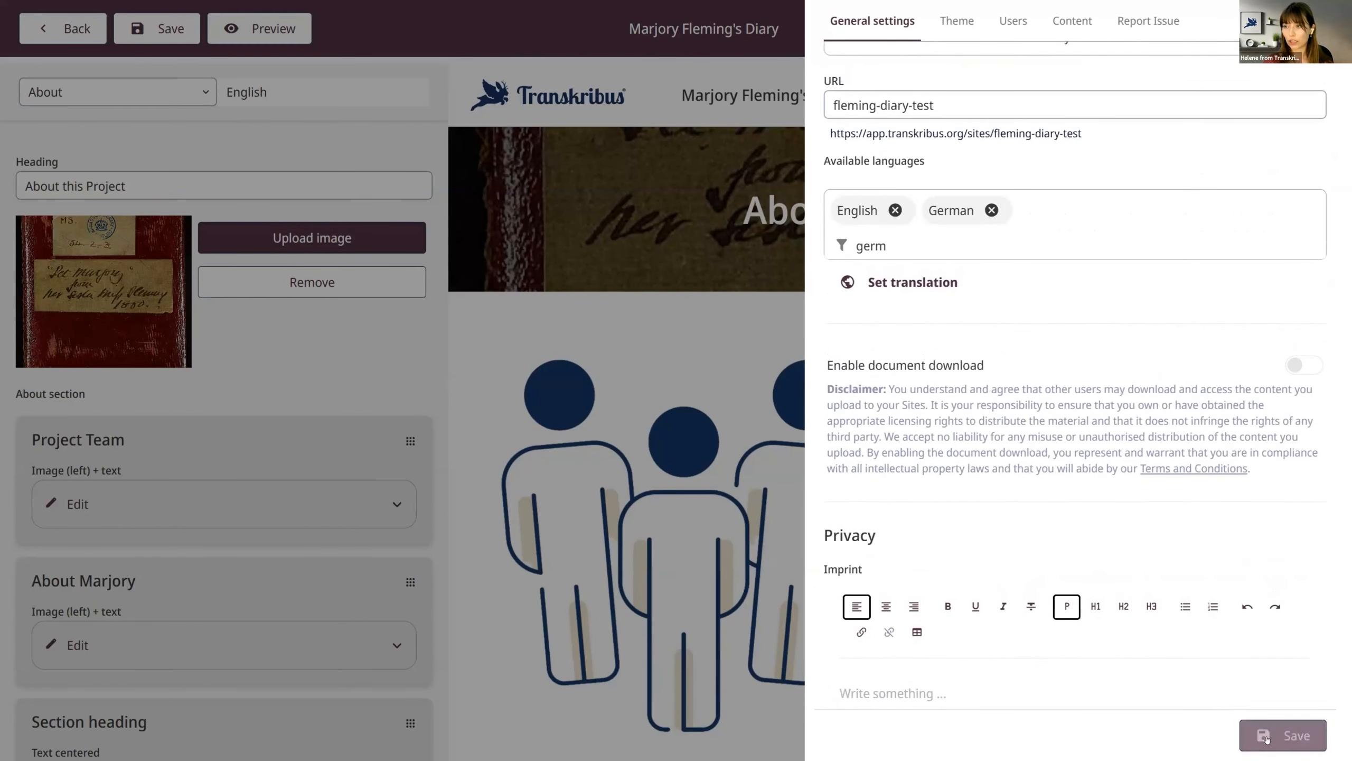
scroll(1072, 404, "up", 5)
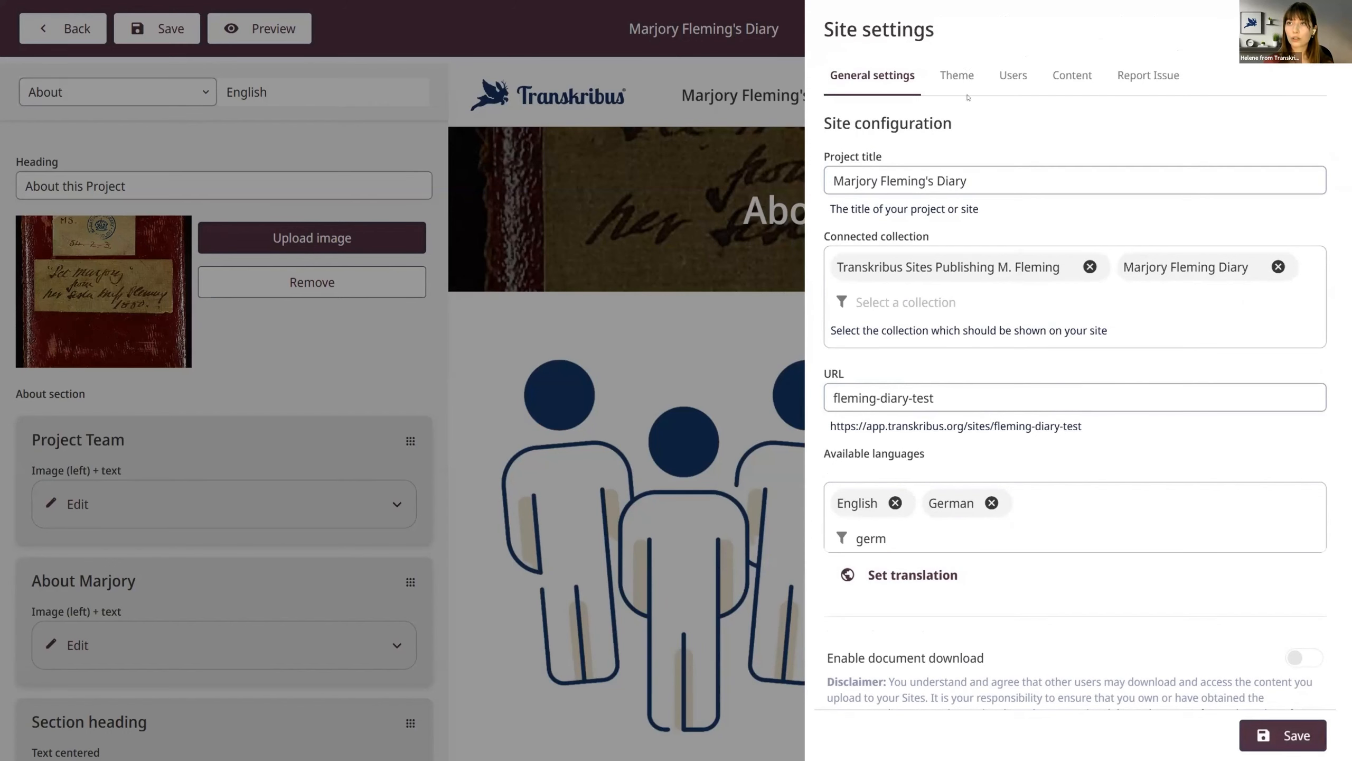
left_click(963, 75)
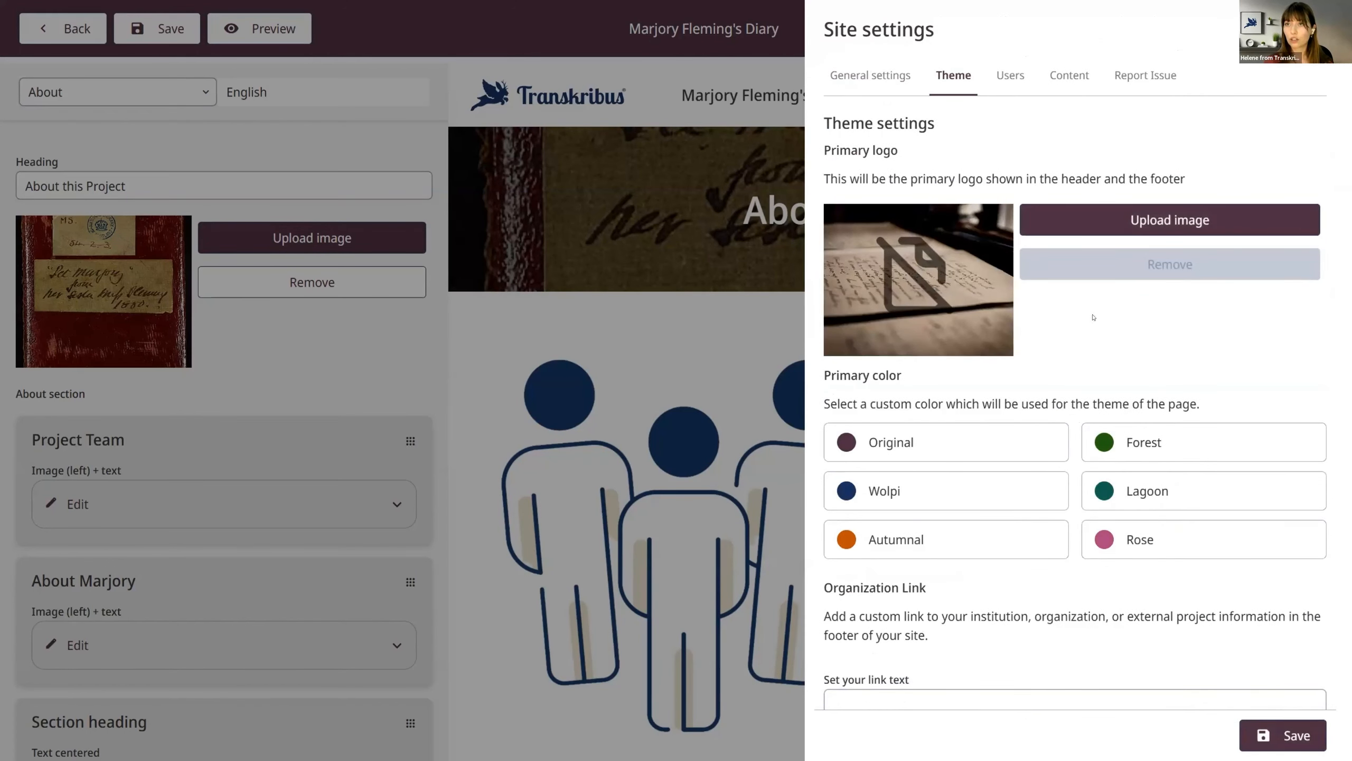
scroll(1043, 405, "down", 1)
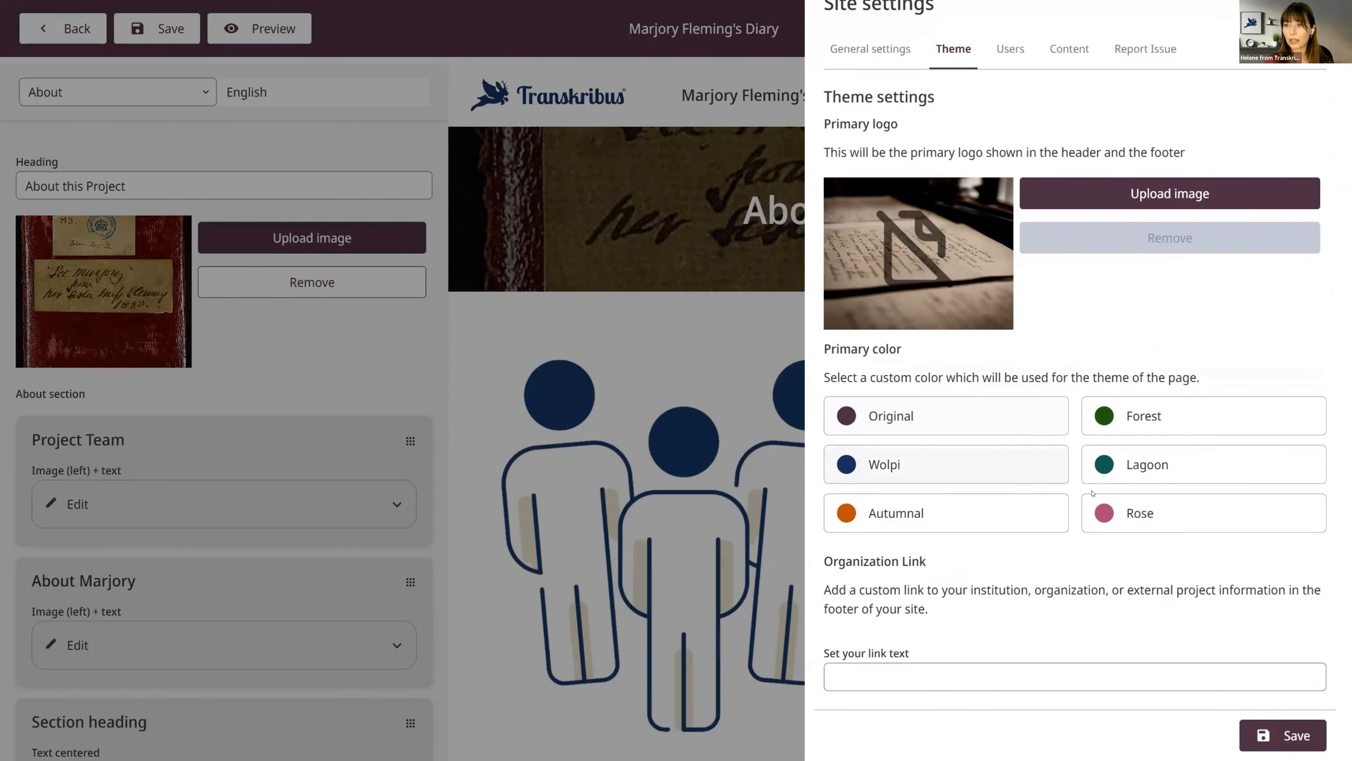
scroll(1037, 478, "down", 3)
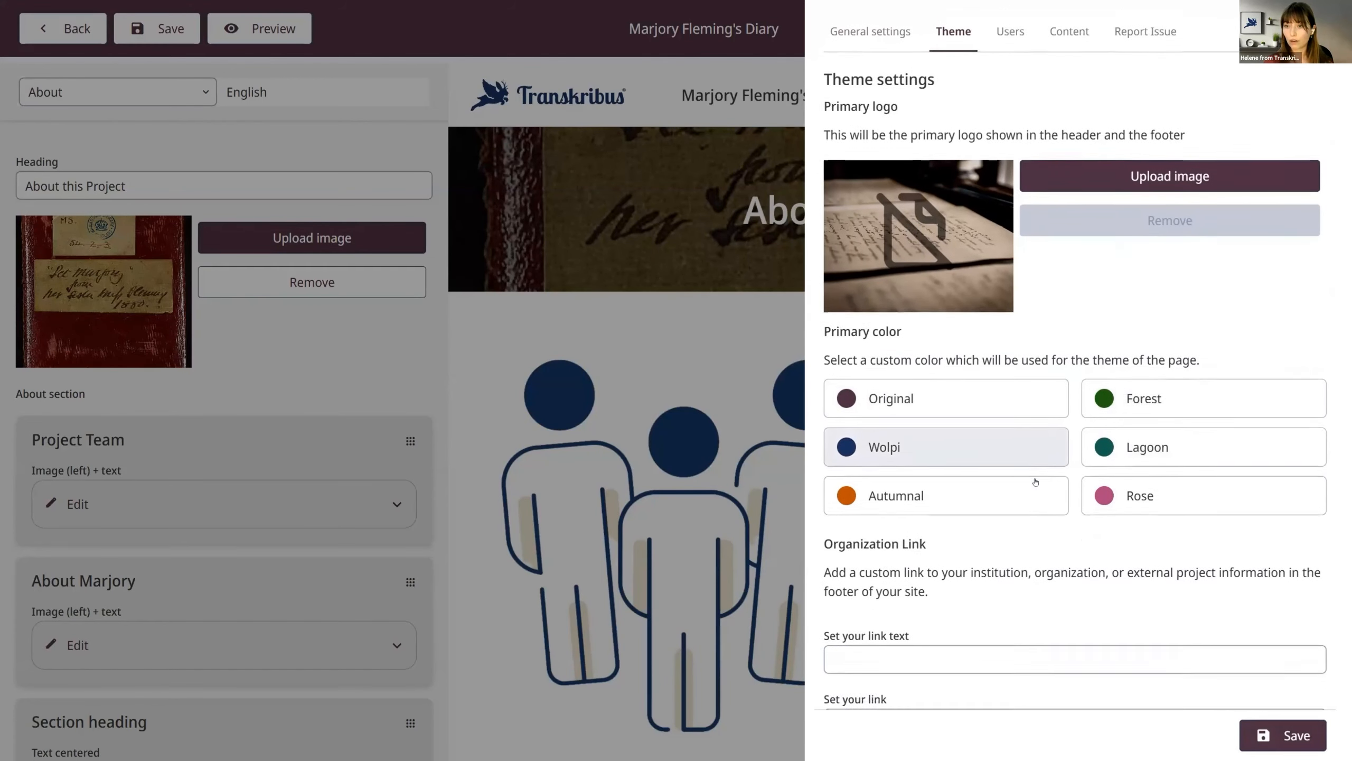
scroll(1035, 481, "up", 4)
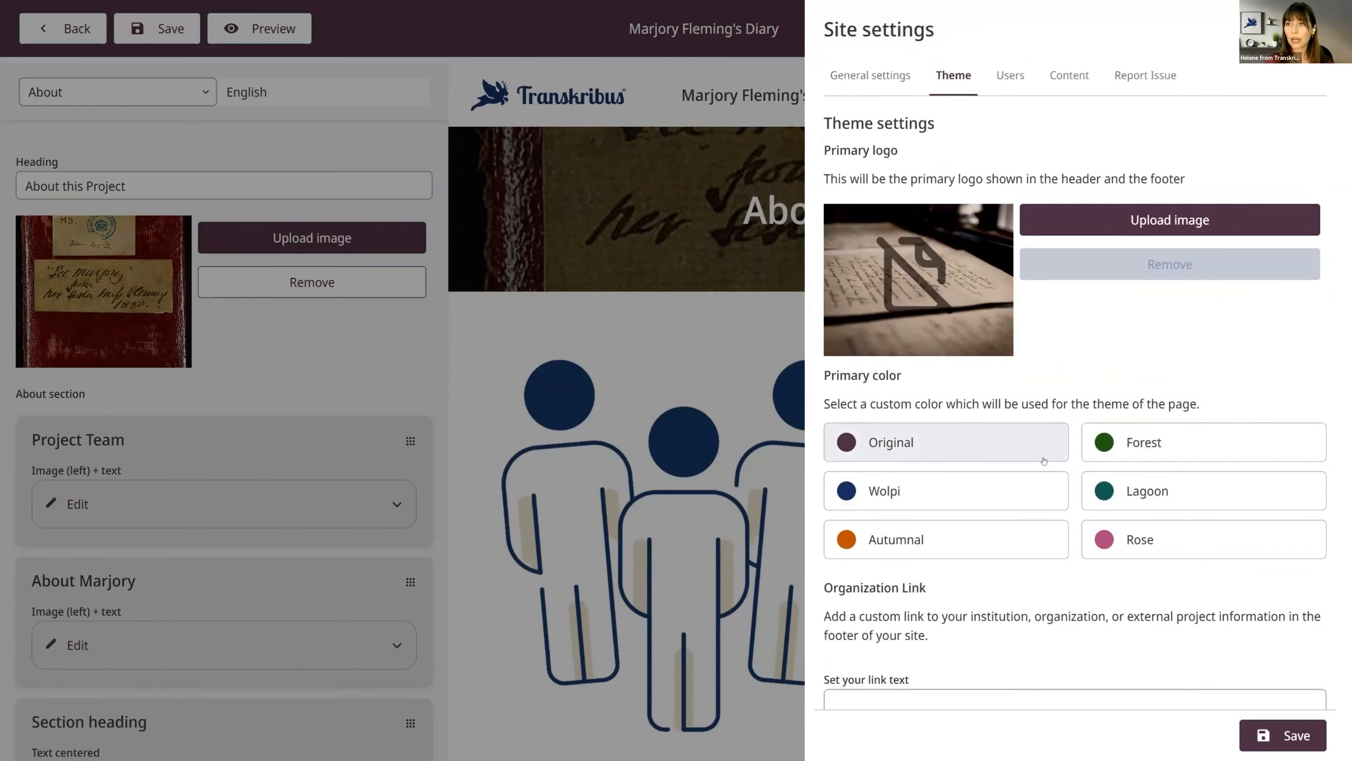
Step: Add a new page below About in the site content settings and enable it
left_click(1061, 79)
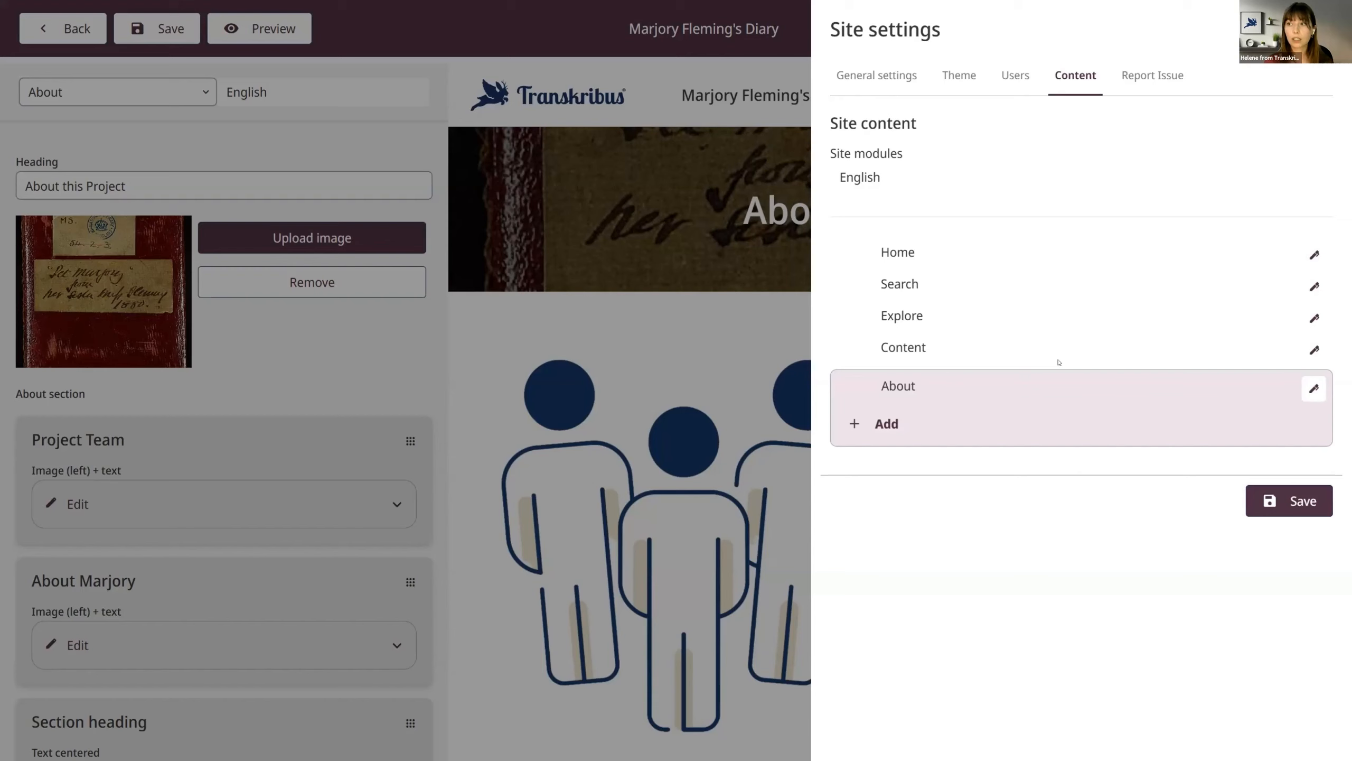
left_click(935, 422)
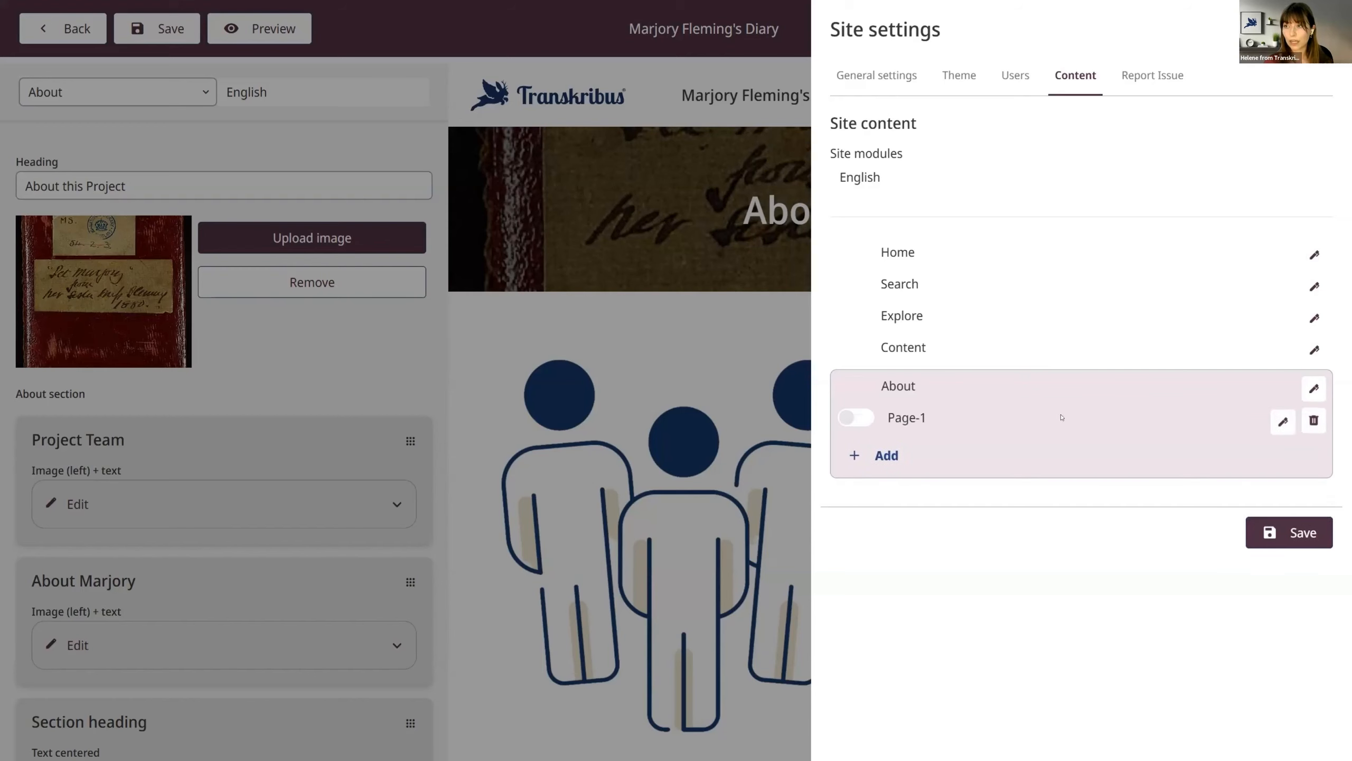
left_click(854, 417)
Step: Rename the Content module to "Abou" in the site modules list
left_click(1313, 350)
double_click(921, 353)
type("A")
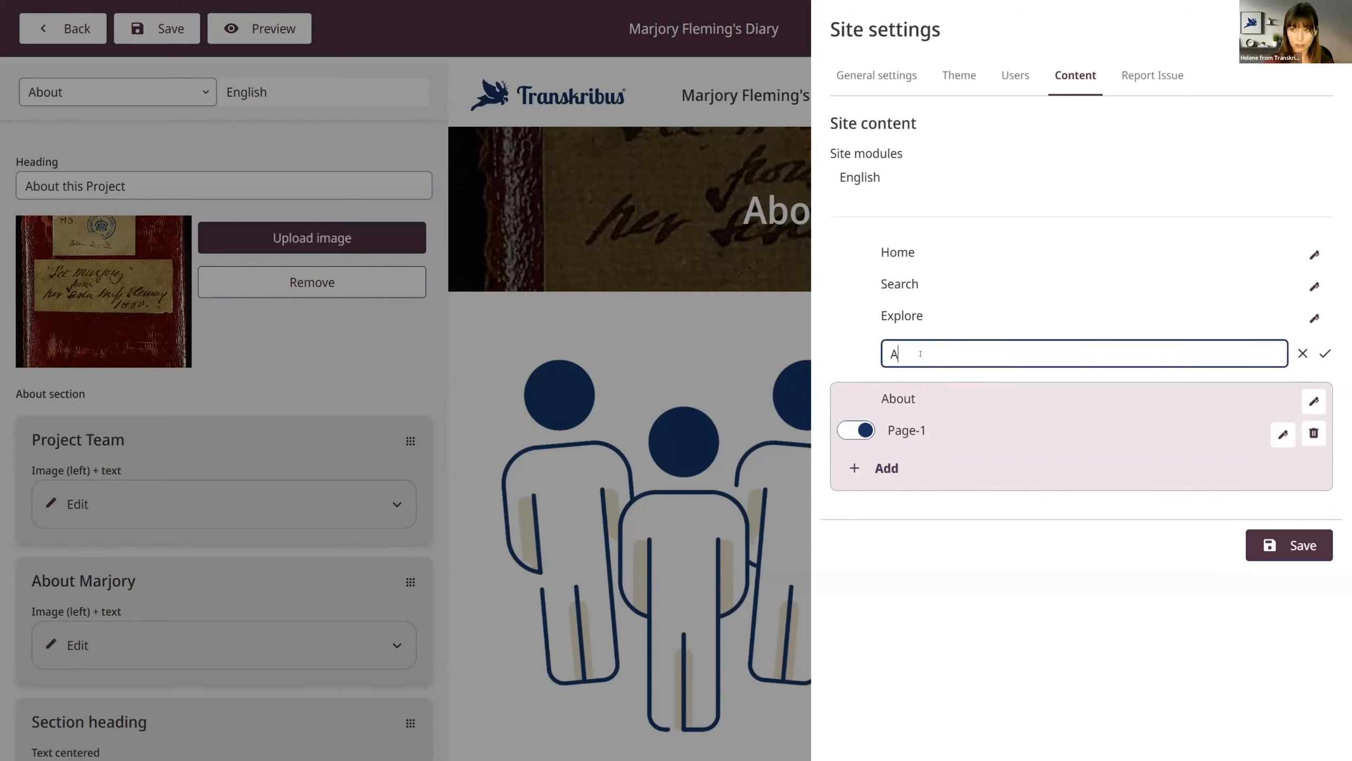
type("bout th")
key("BackSpace")
key("BackSpace")
key("BackSpace")
key("BackSpace")
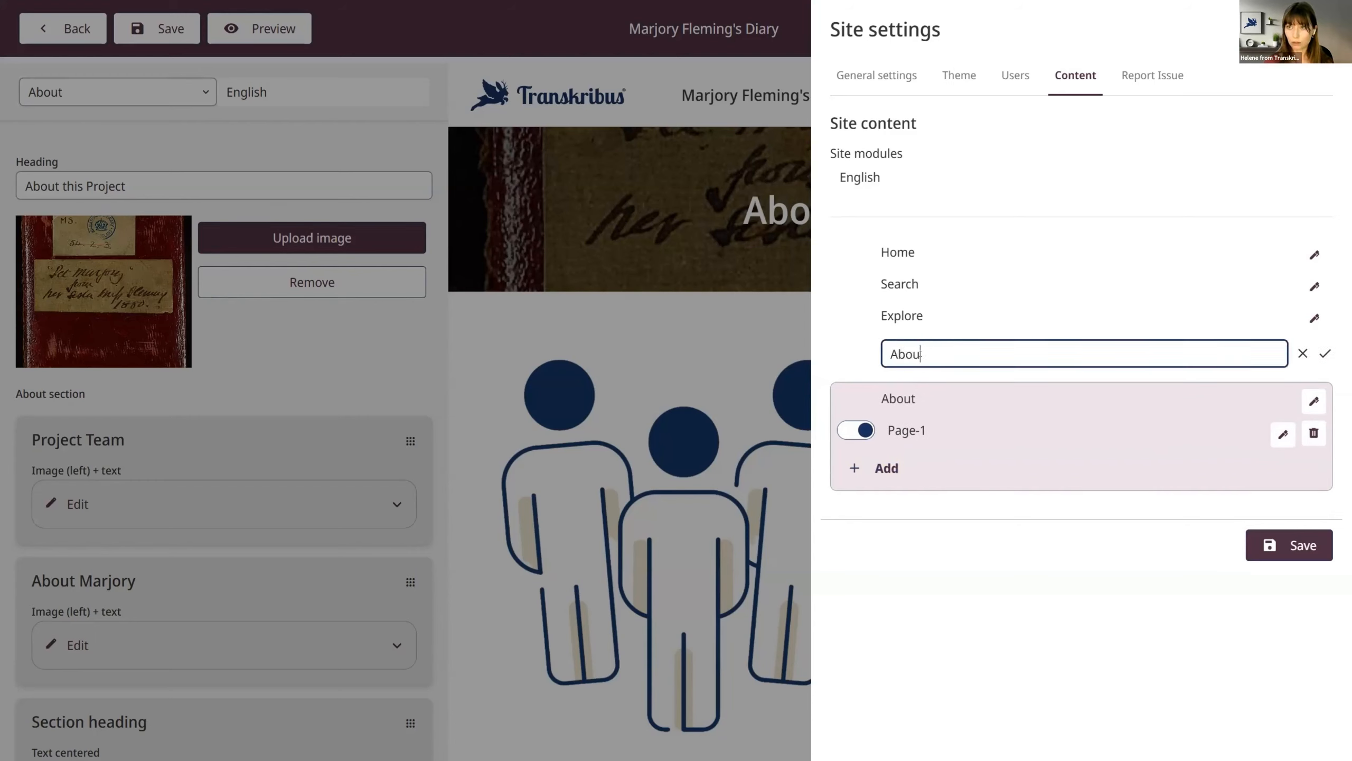
Step: Rename the About page to "About the project" in the site modules list
left_click(1307, 397)
left_click(1065, 394)
type("the project")
Step: Rename Page-1 to "About the team" and save the site content settings
left_click(1284, 435)
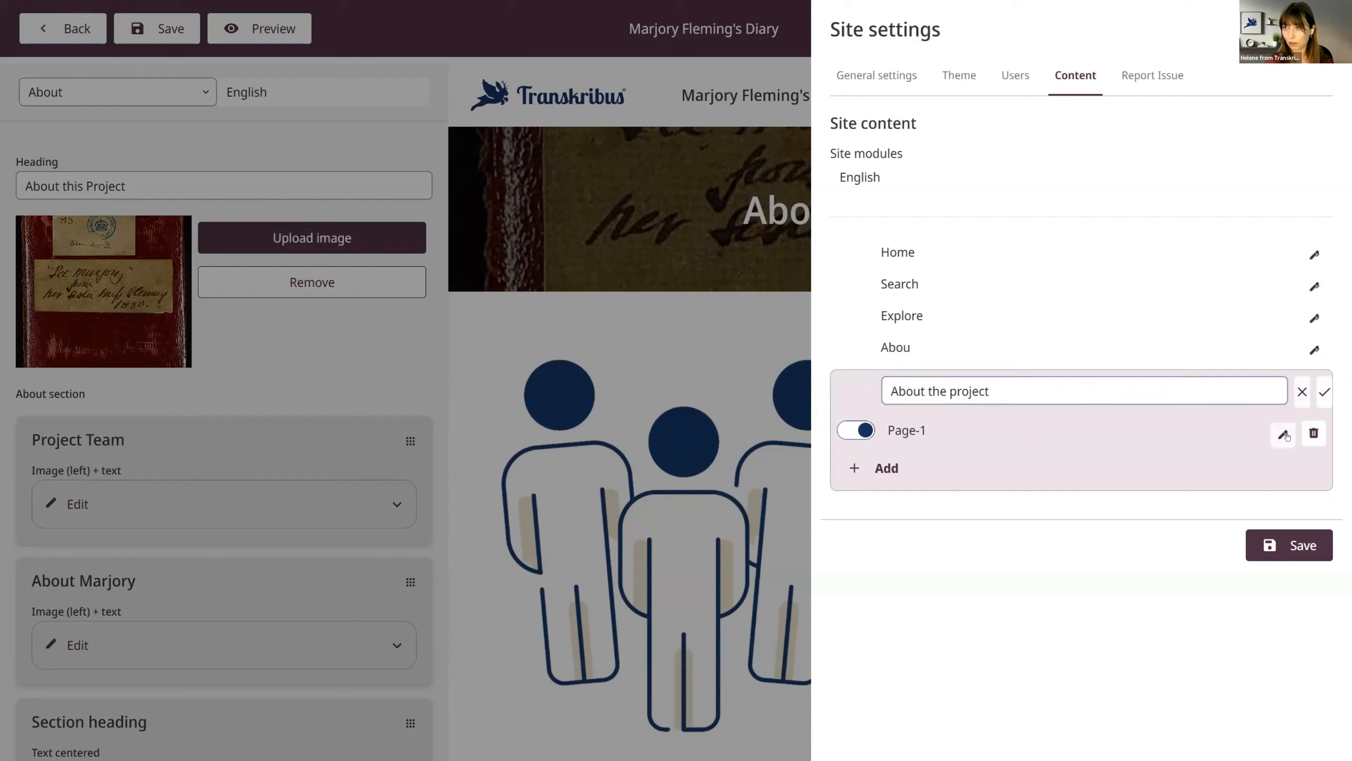
left_click(1098, 421)
type("ABout")
key("BackSpace")
key("BackSpace")
key("BackSpace")
key("BackSpace")
key("BackSpace")
type("out")
key("BackSpace")
key("BackSpace")
key("BackSpace")
type("bout the team")
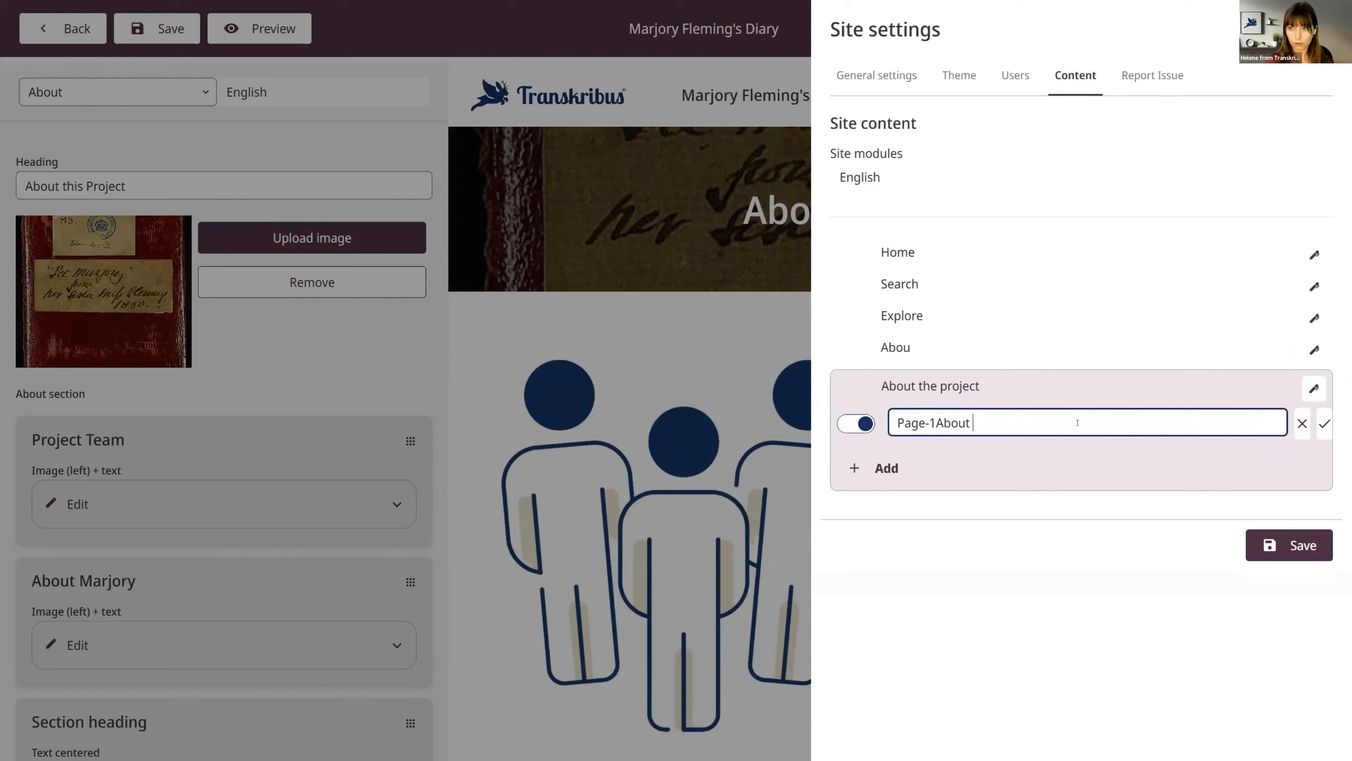
left_click(934, 413)
key("BackSpace")
key("BackSpace")
key("BackSpace")
key("BackSpace")
key("BackSpace")
key("BackSpace")
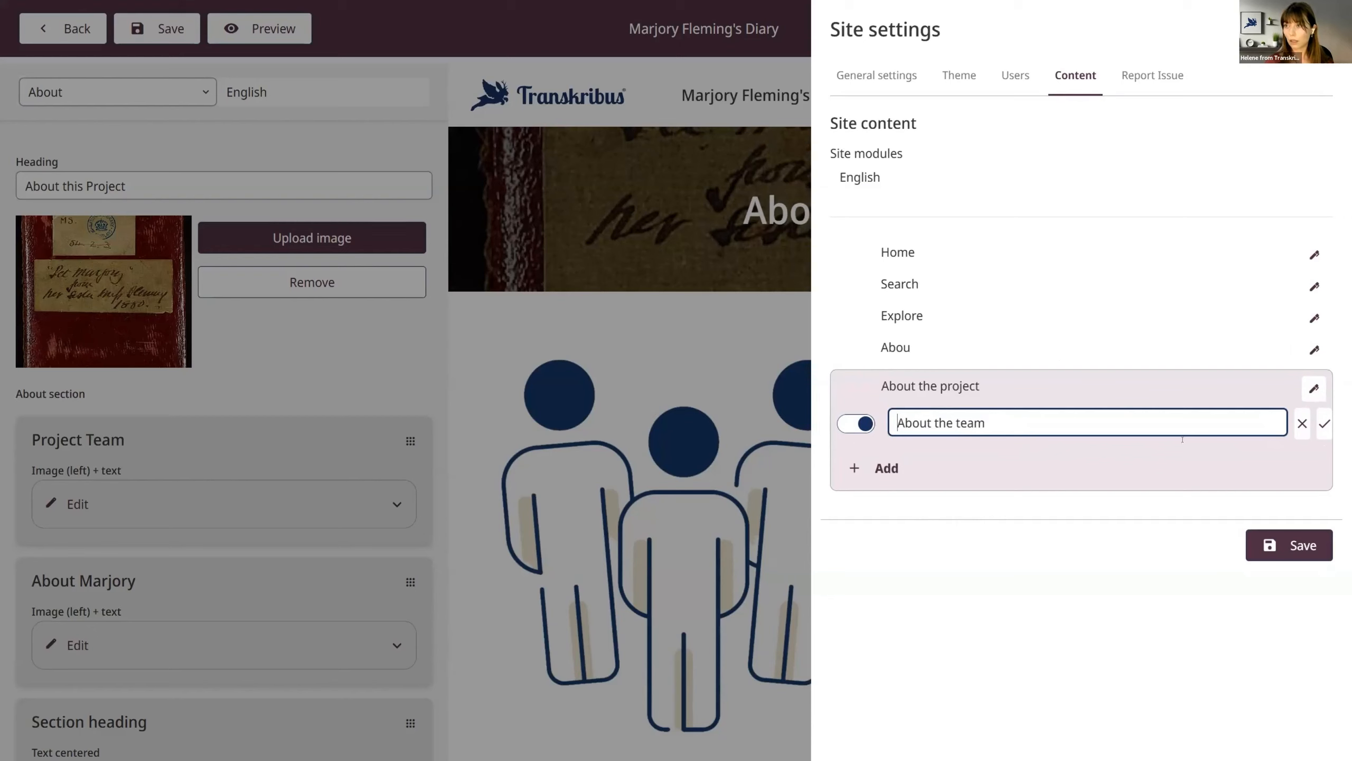
left_click(1324, 423)
left_click(1263, 547)
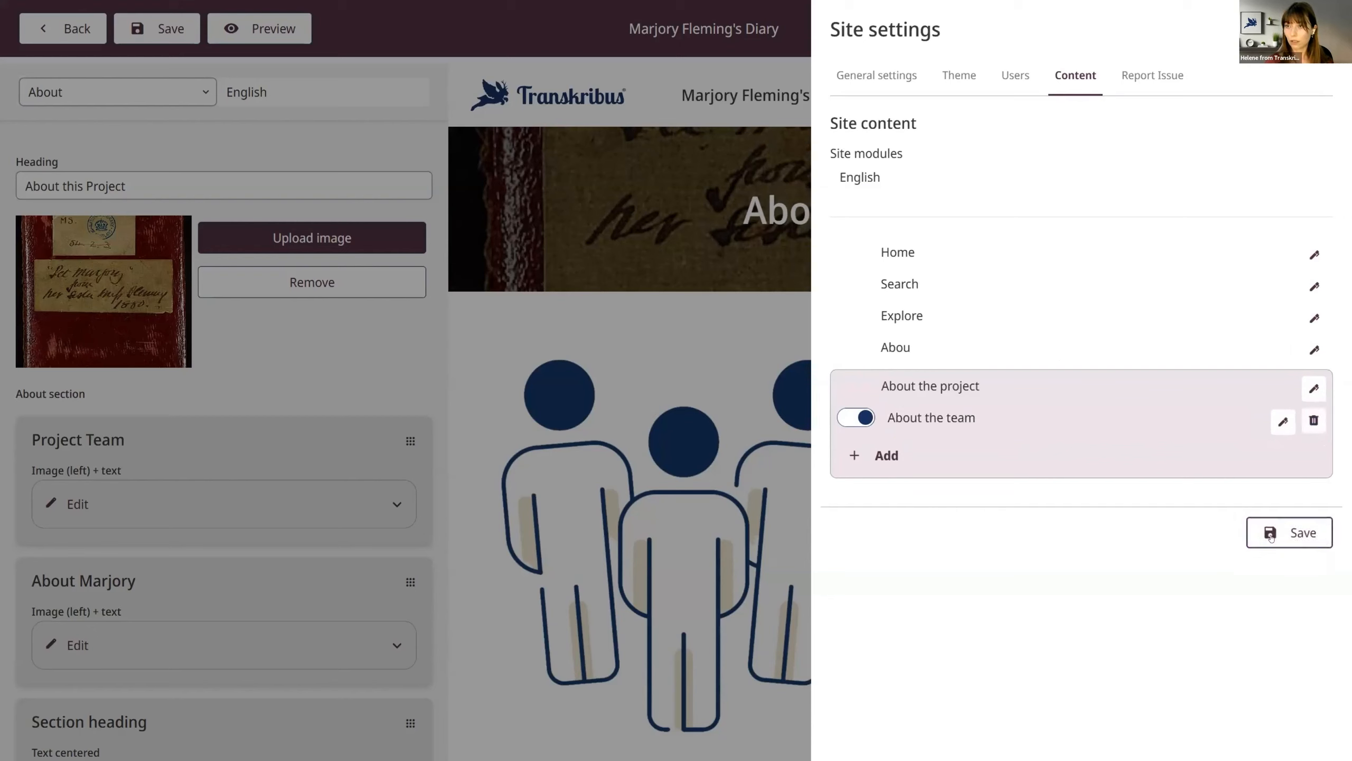
Step: Close the site settings and open the "About the team" page from the site's navigation
left_click(765, 269)
mouse_move(1238, 96)
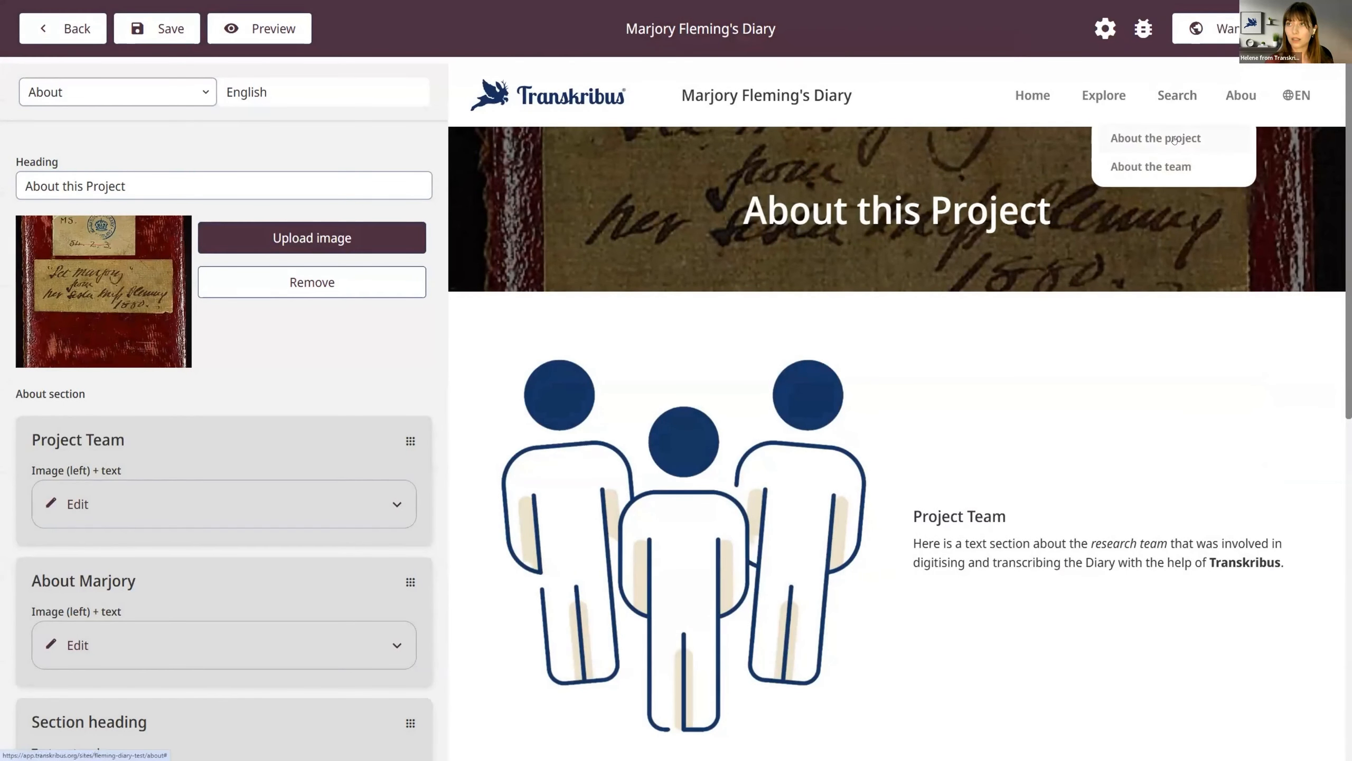
left_click(1163, 168)
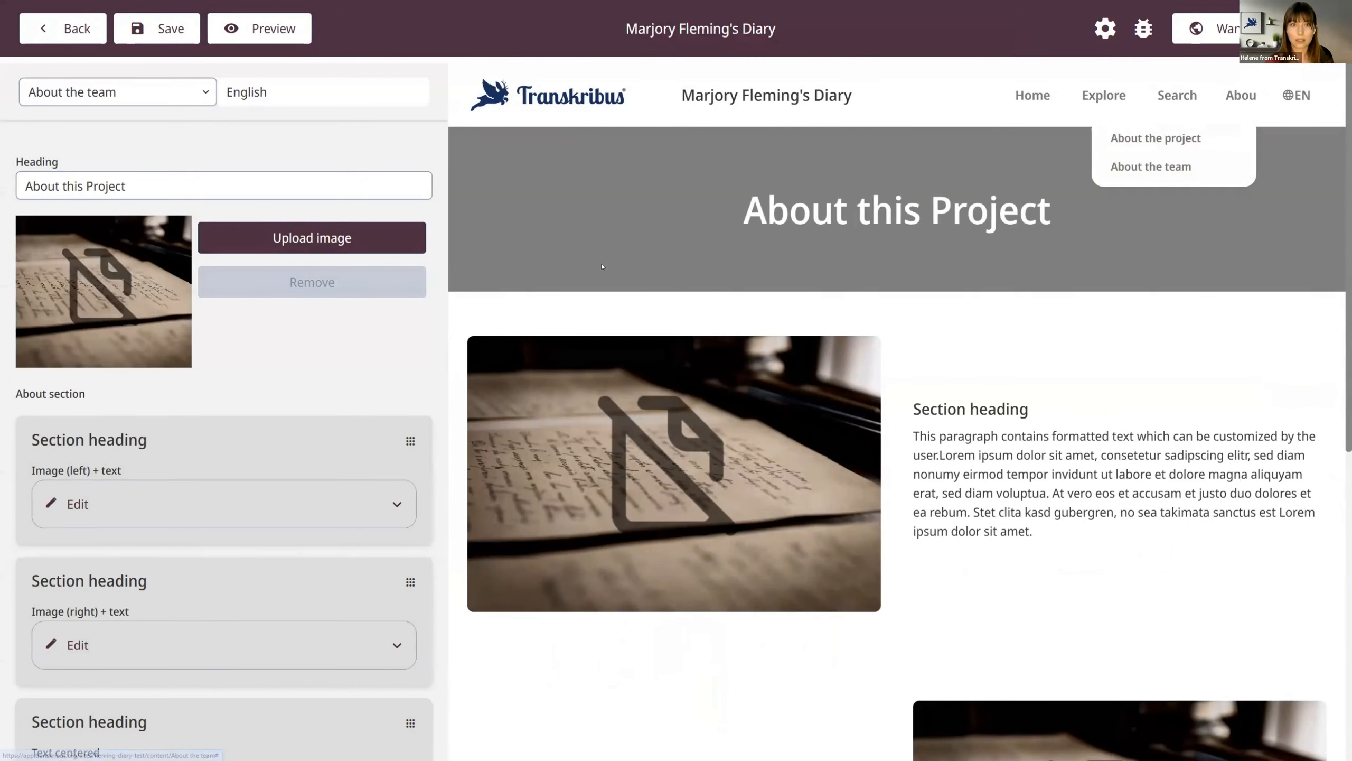
Step: Change the heading of the "About the team" page to "About this Team"
left_click(174, 190)
double_click(109, 184)
type("Tea")
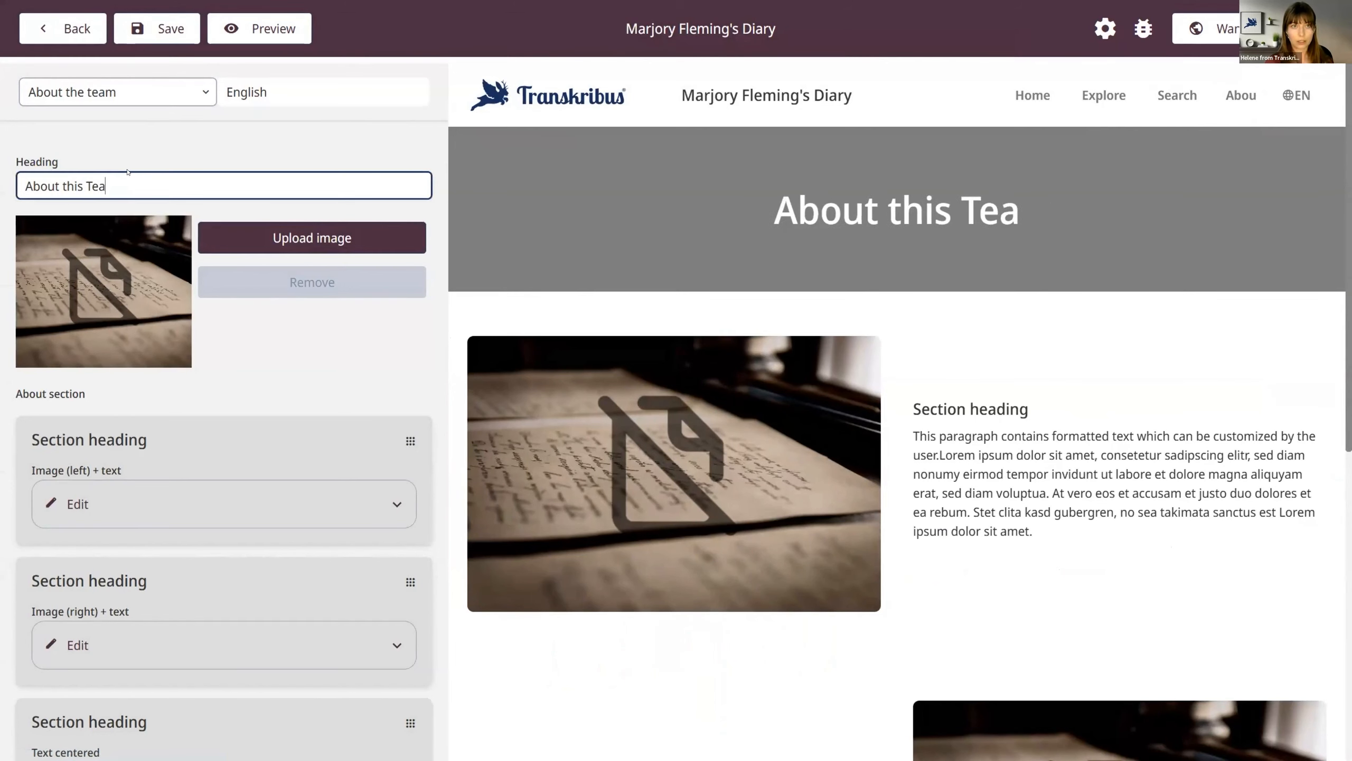
type("m")
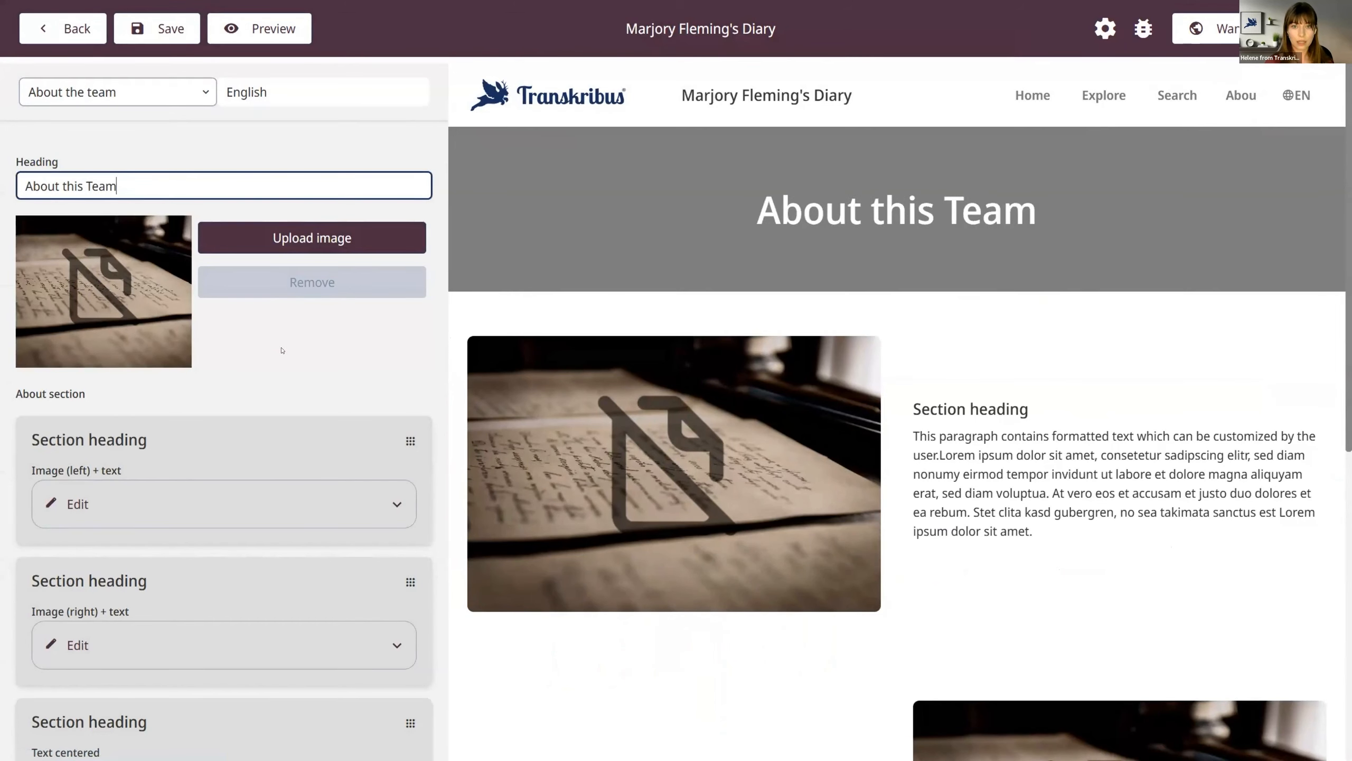
Step: Expand the first About section for editing and change its type to Search form
scroll(300, 393, "down", 1)
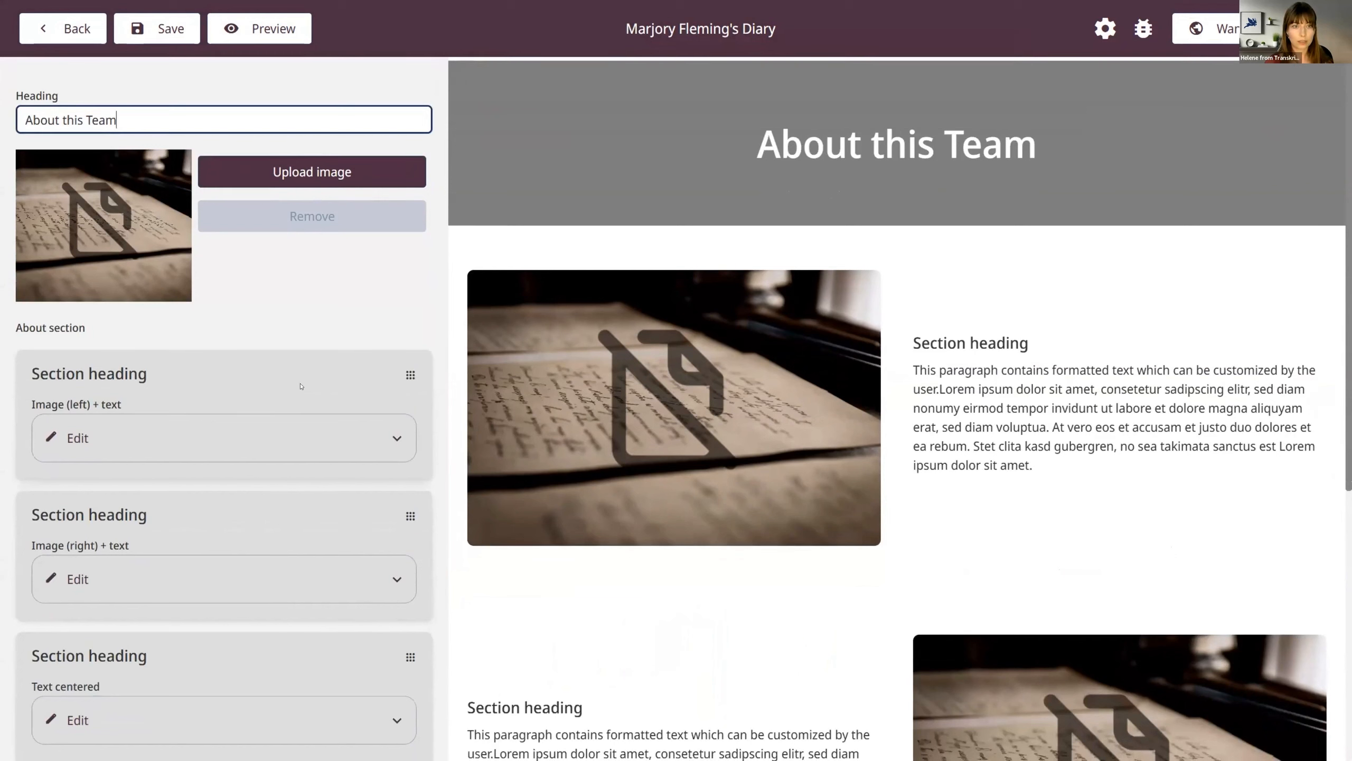
left_click(99, 438)
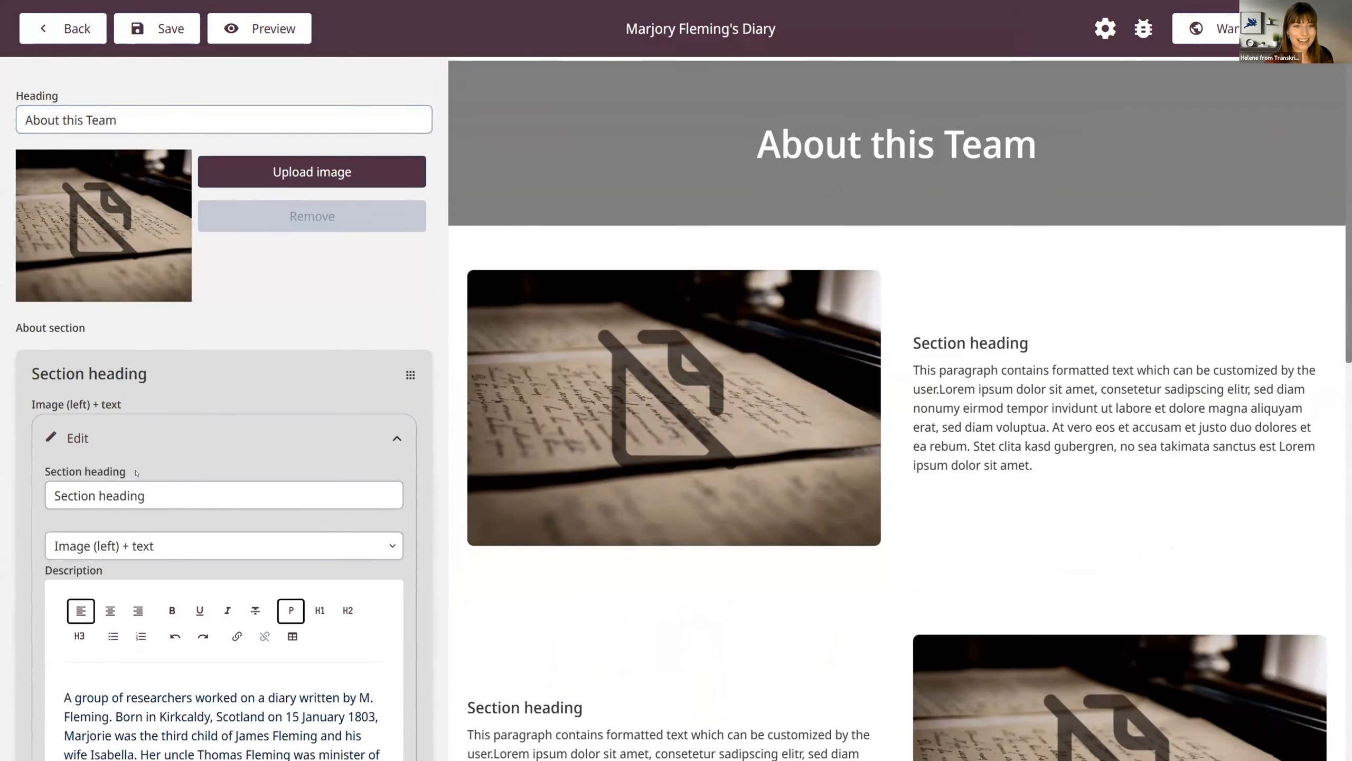
scroll(141, 458, "down", 3)
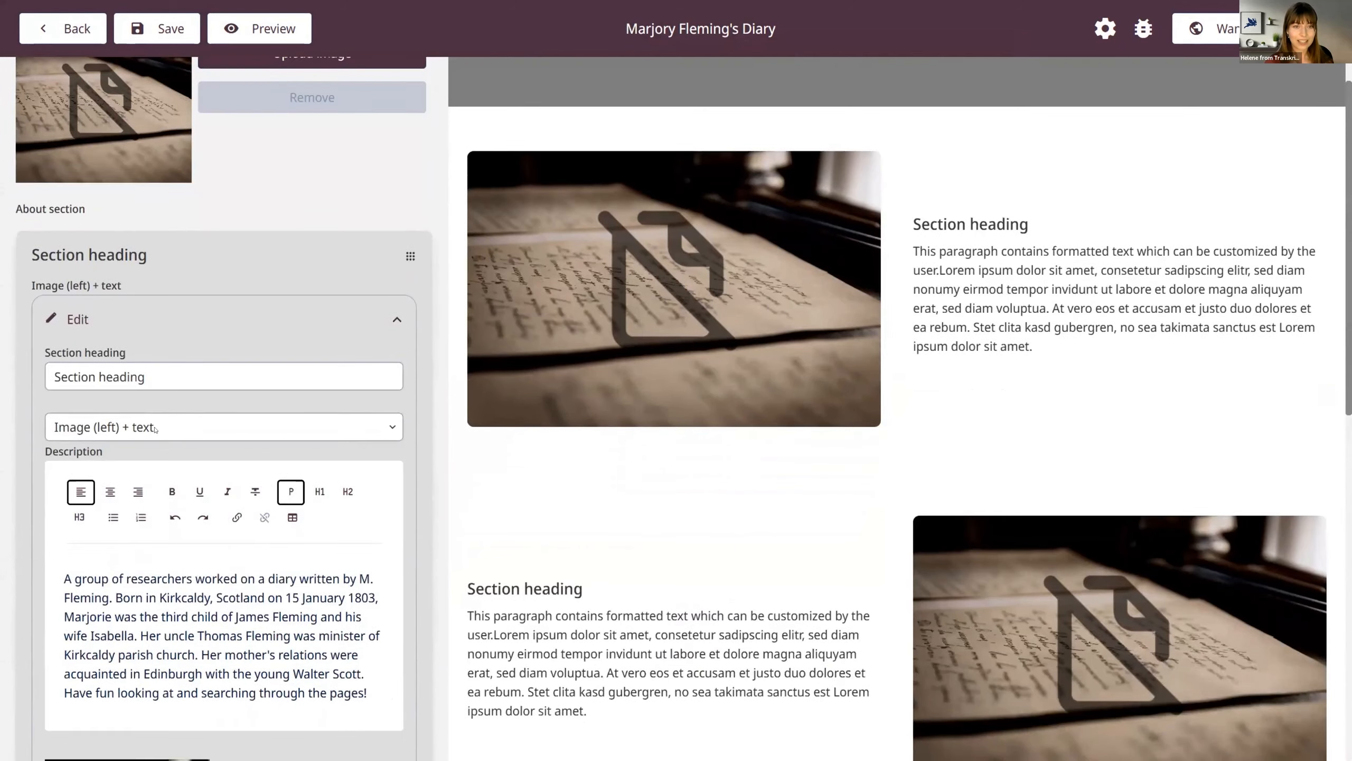
left_click(155, 430)
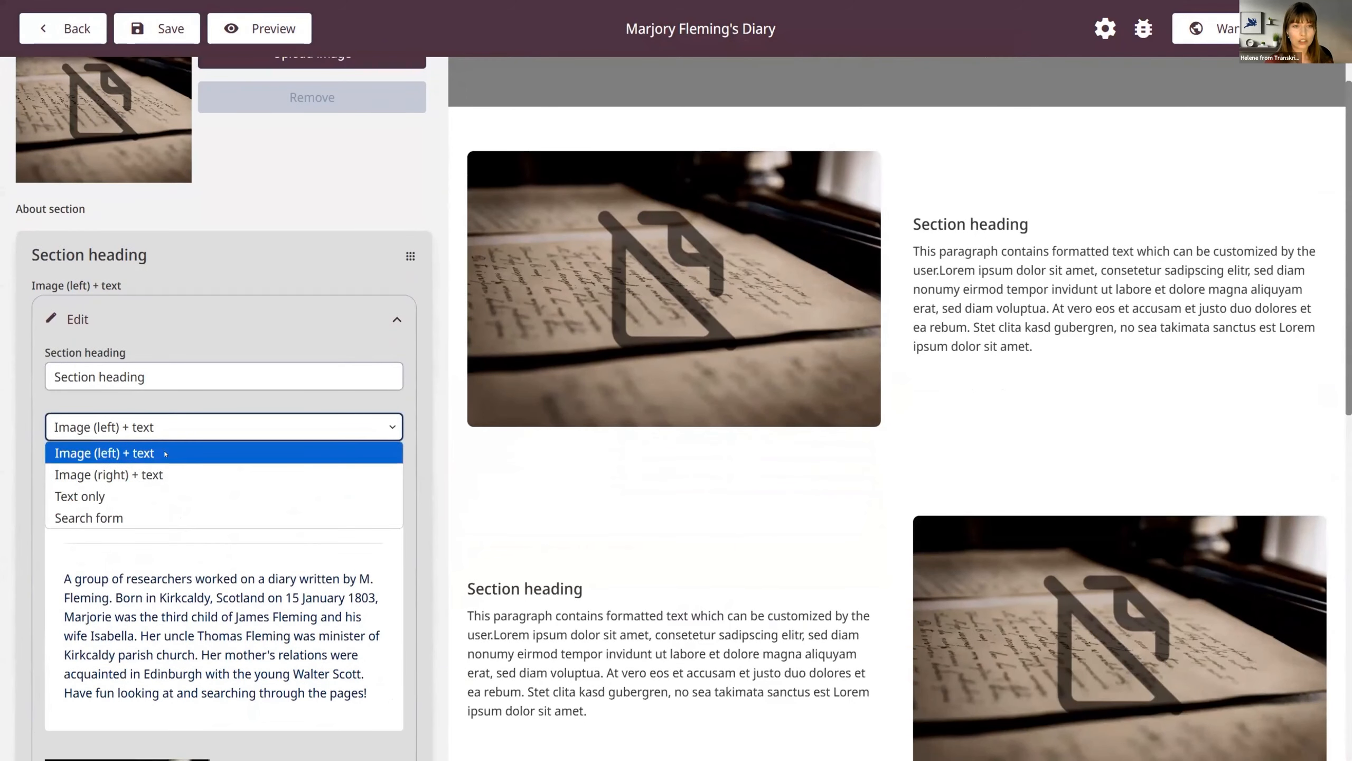
left_click(145, 514)
Step: Connect the search form to the collection "Transkribus Sites Publishing M. Fleming" and save the site
left_click(157, 491)
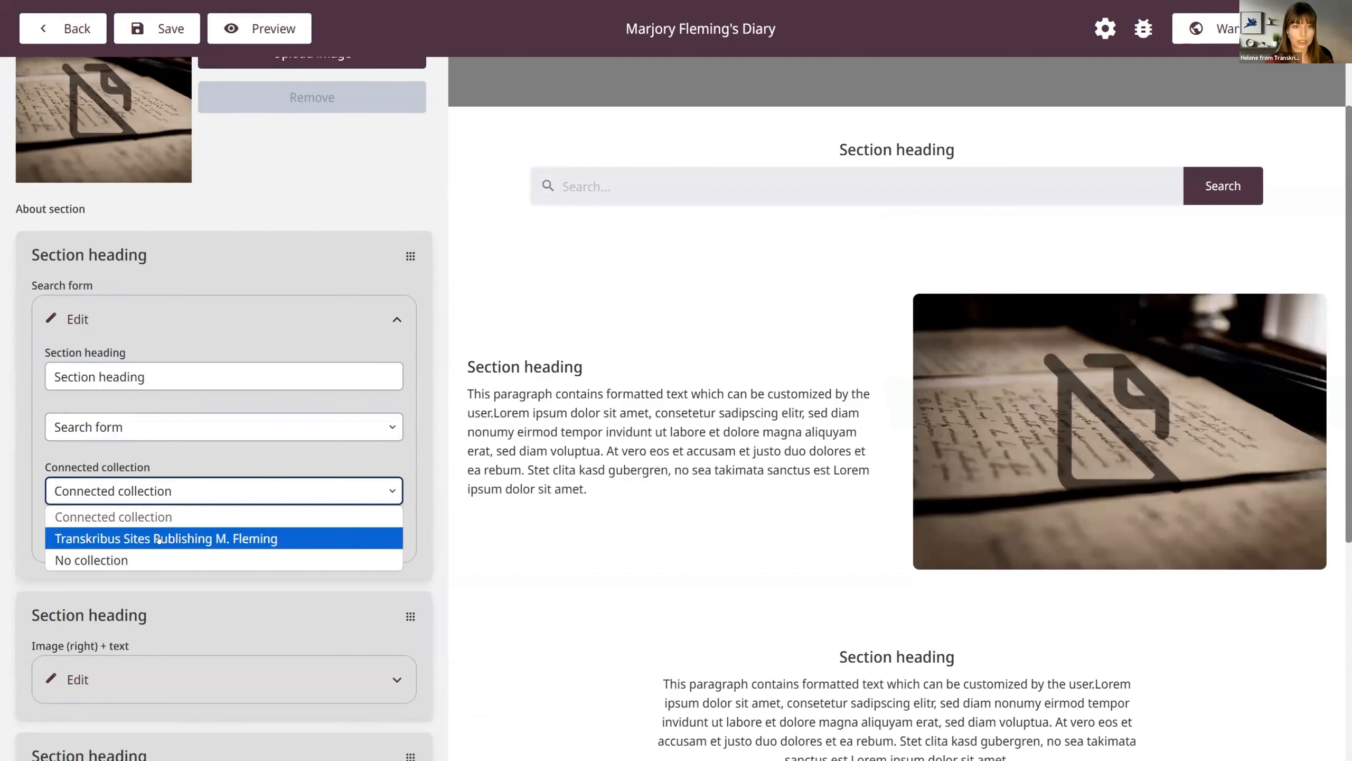
left_click(158, 539)
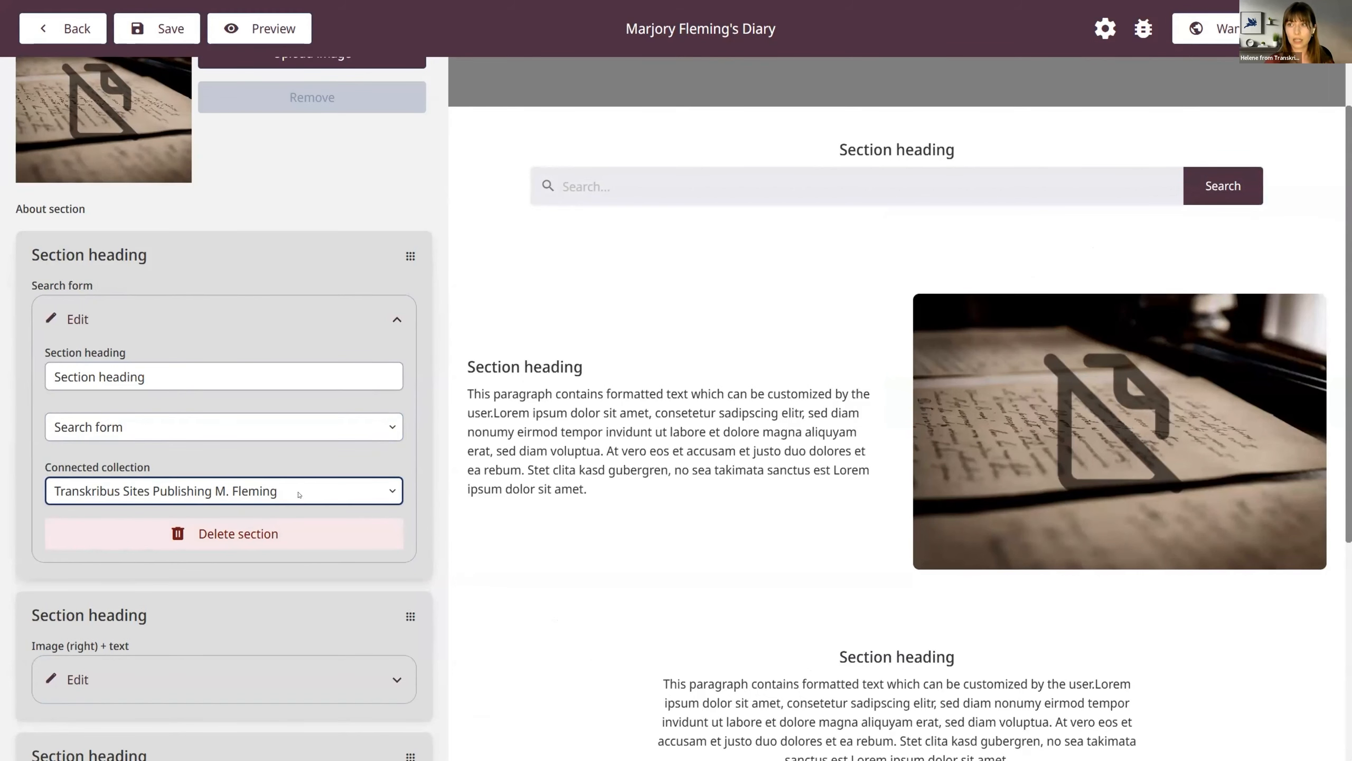
scroll(592, 501, "up", 3)
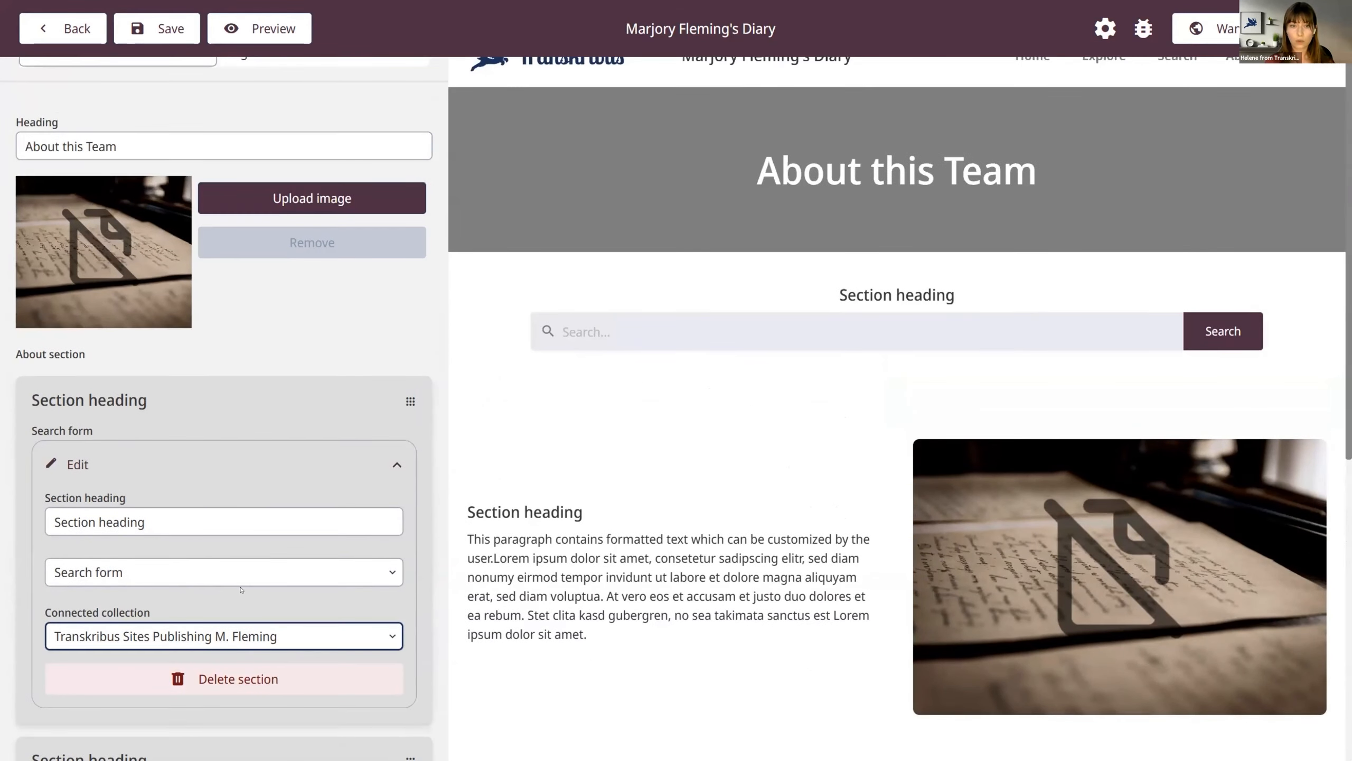
scroll(241, 589, "down", 2)
scroll(381, 468, "up", 3)
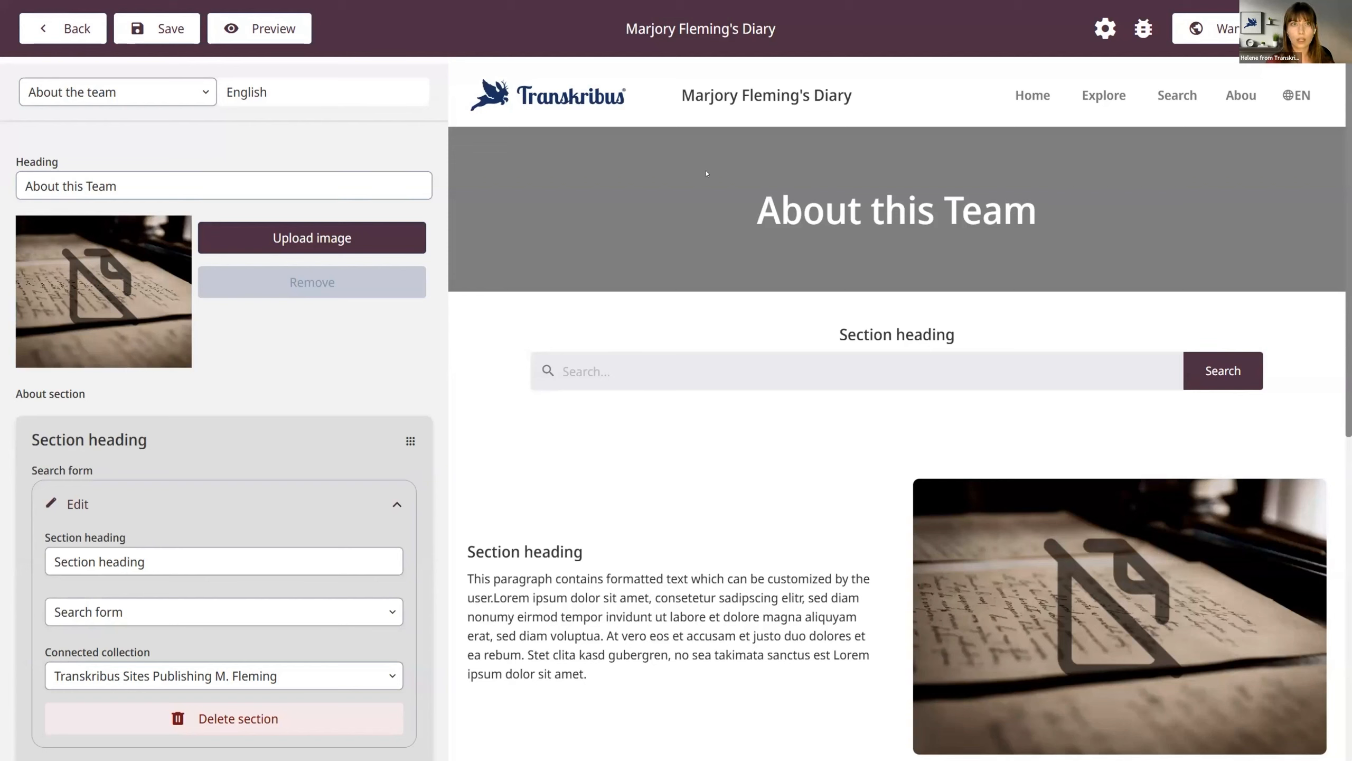
left_click(171, 38)
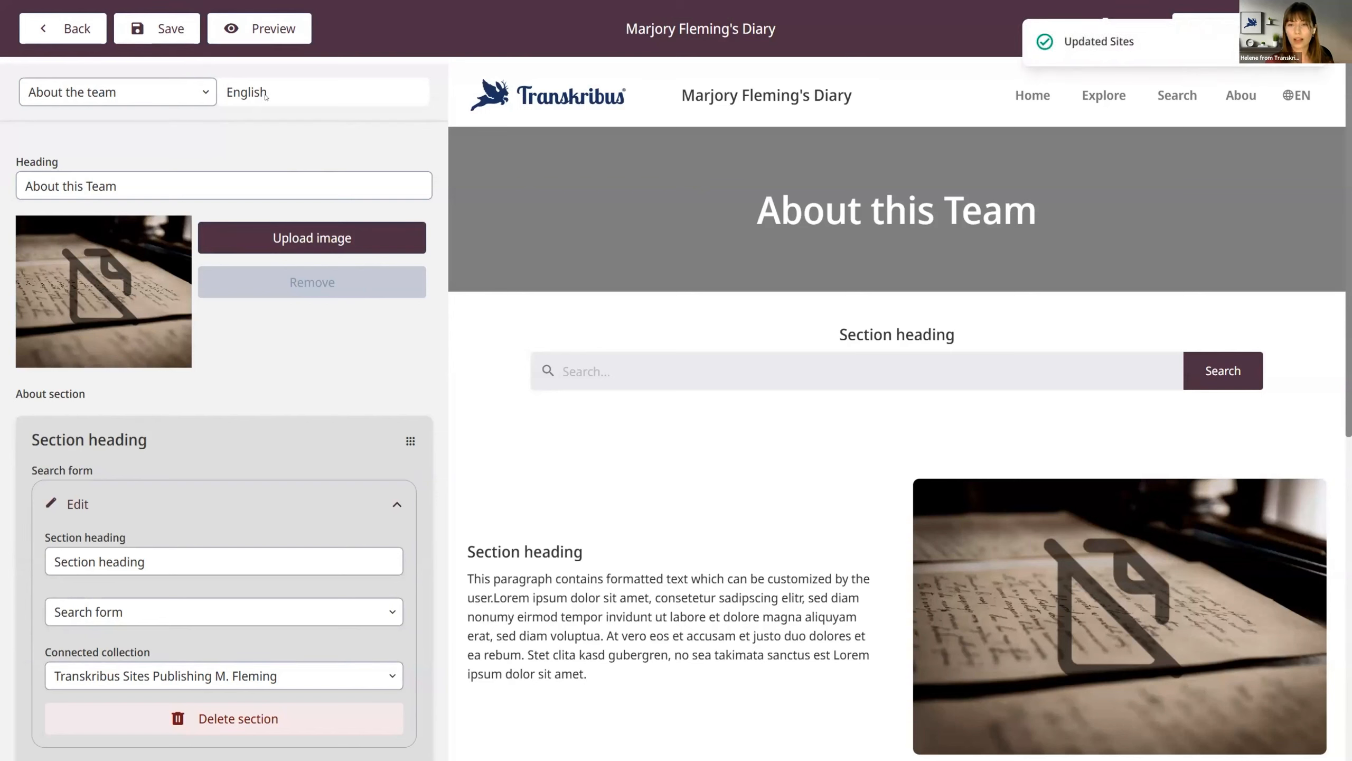
Step: Preview the site and review the "About the team" page and the "About the project" page
left_click(273, 39)
scroll(463, 233, "down", 2)
scroll(462, 233, "up", 2)
mouse_move(1224, 53)
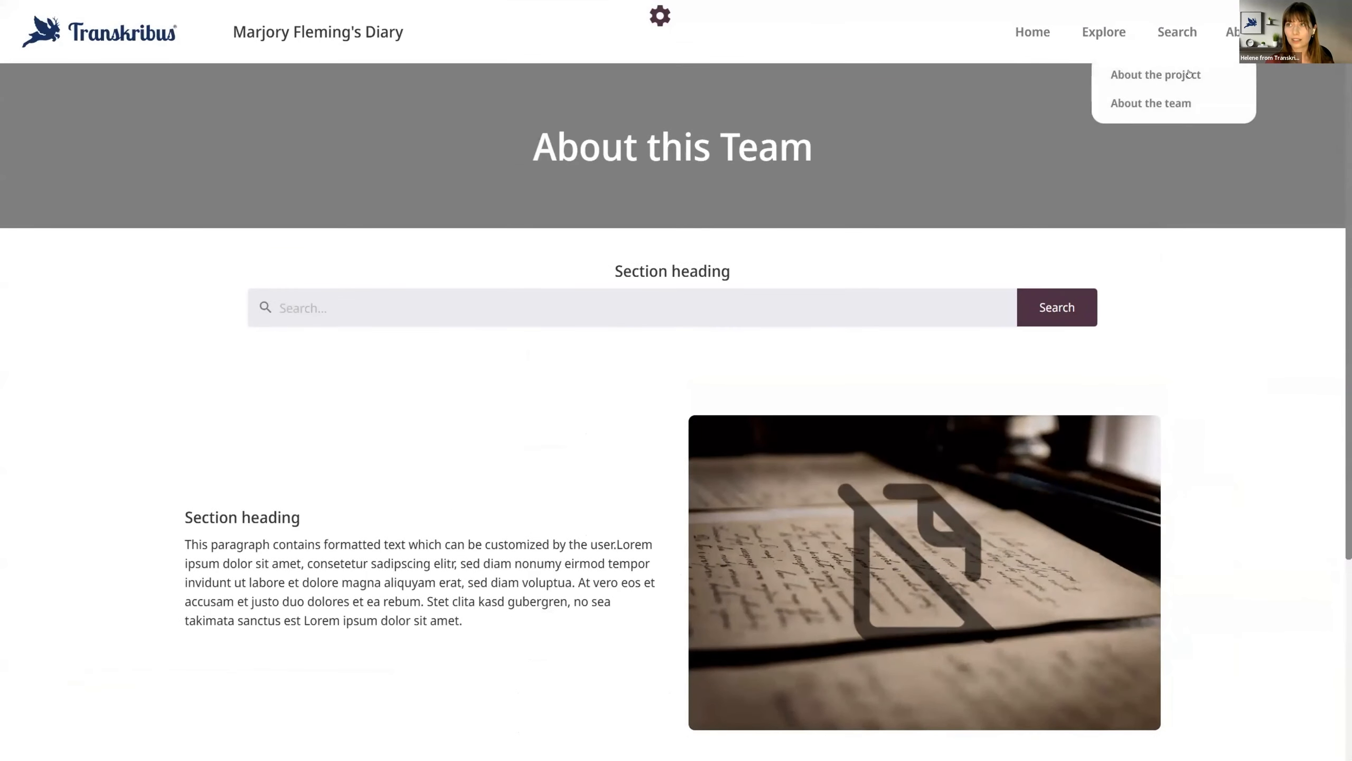
left_click(1153, 70)
scroll(602, 275, "down", 4)
scroll(602, 275, "down", 8)
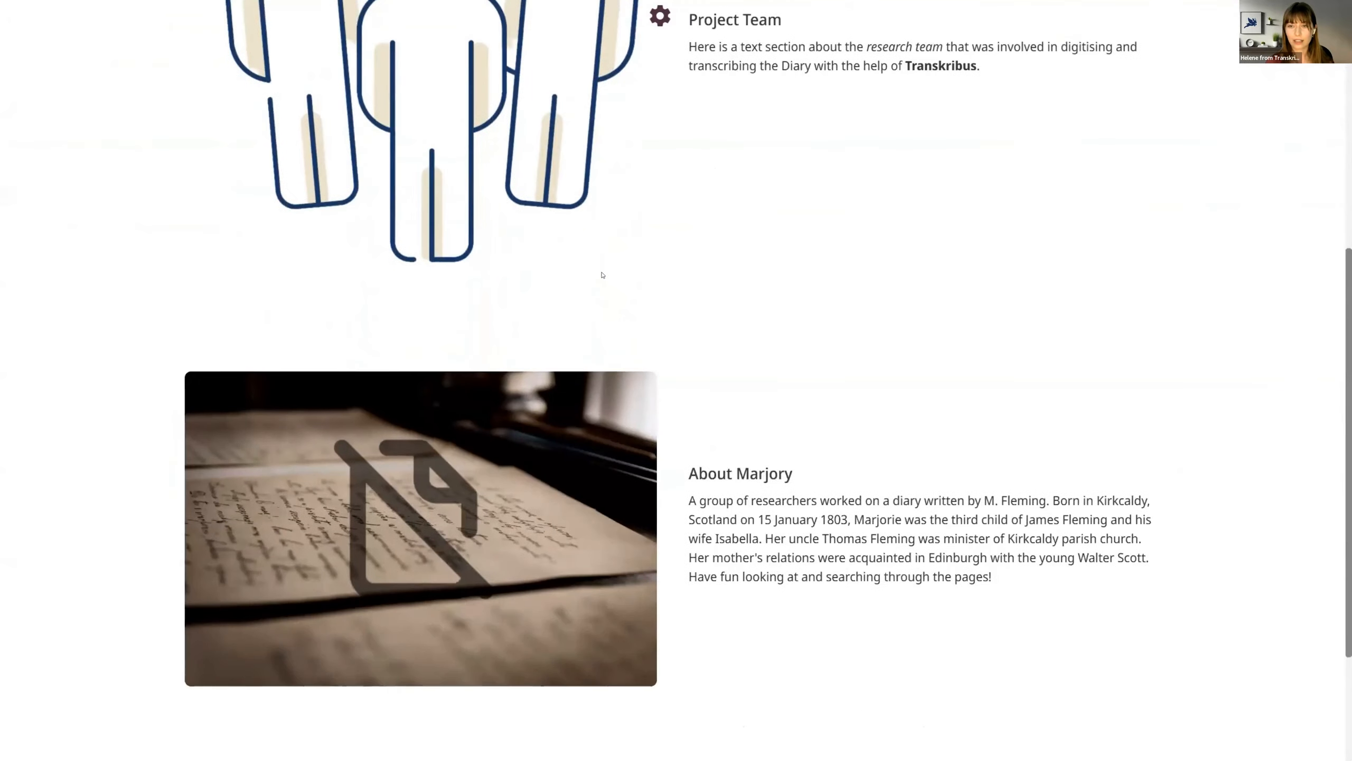
scroll(602, 274, "up", 12)
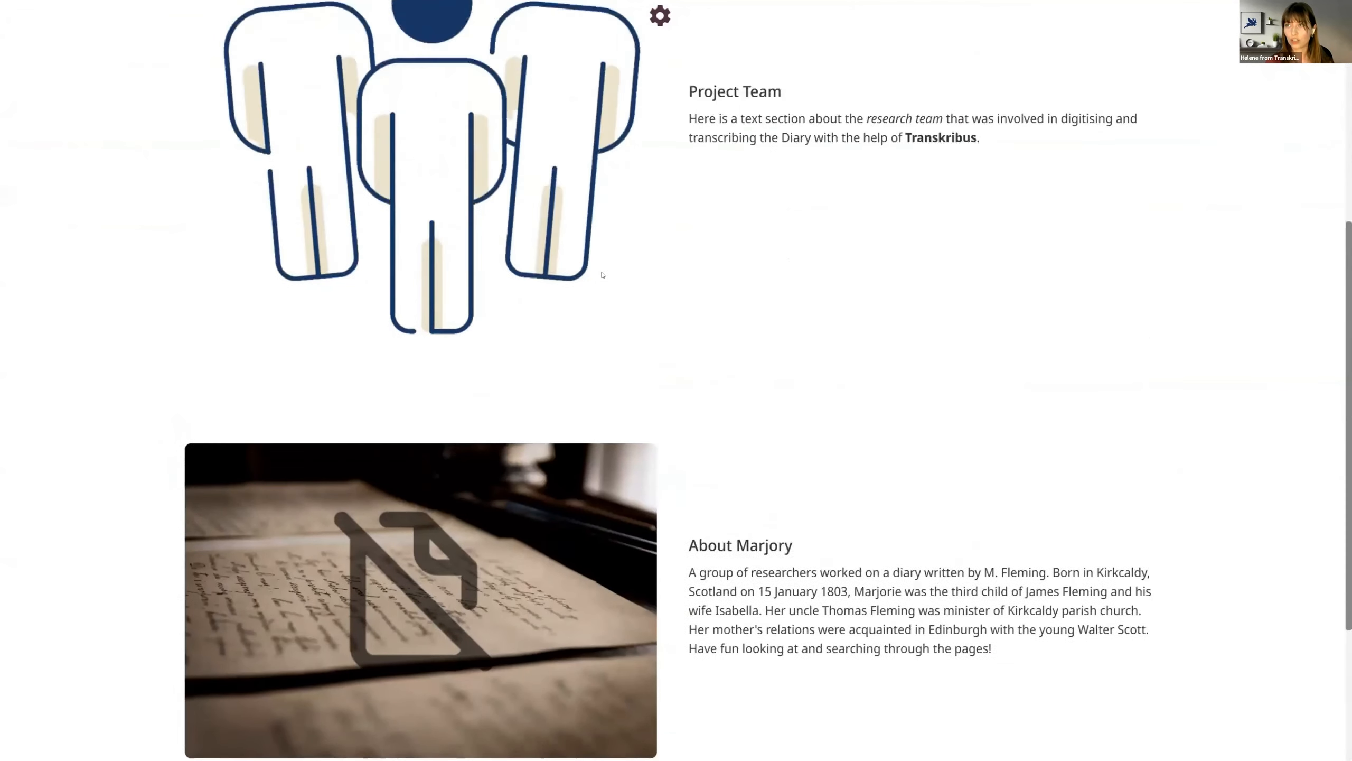
mouse_move(1229, 33)
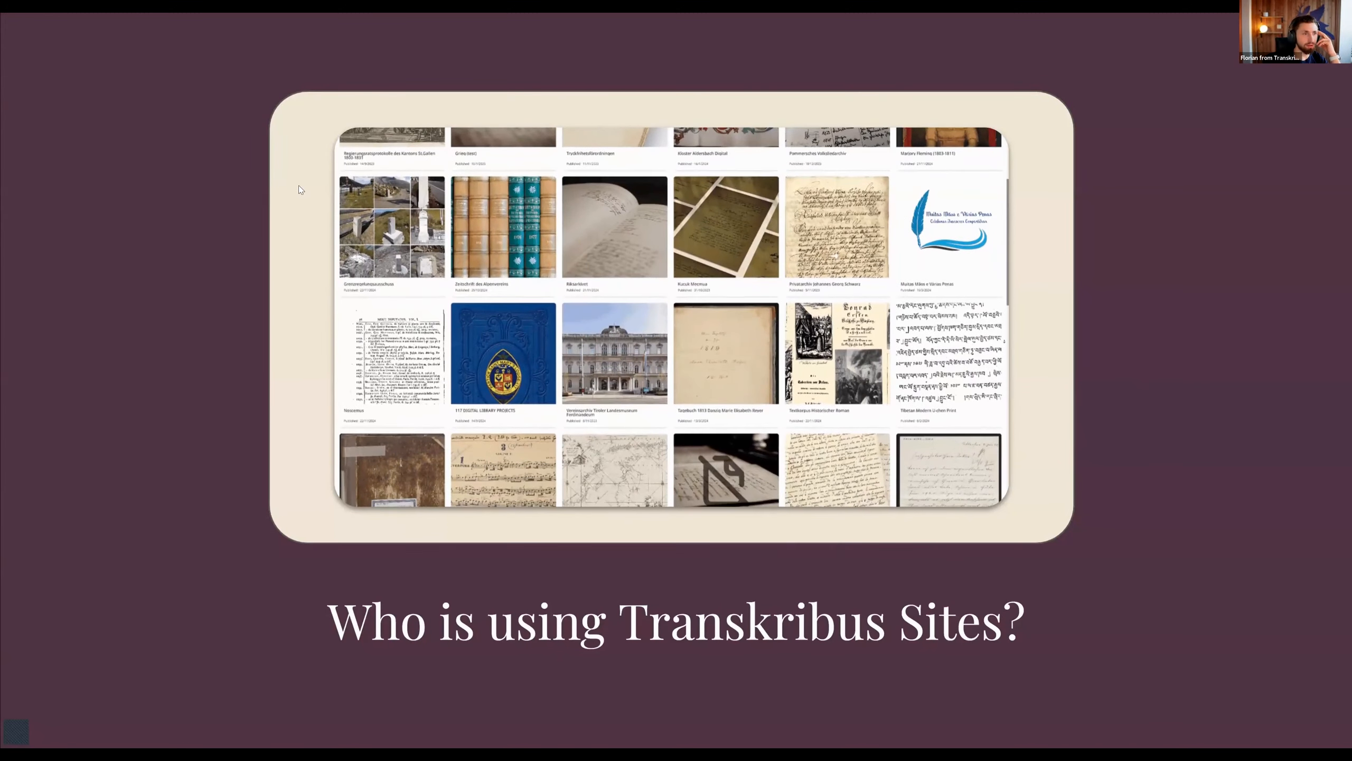
key("Right")
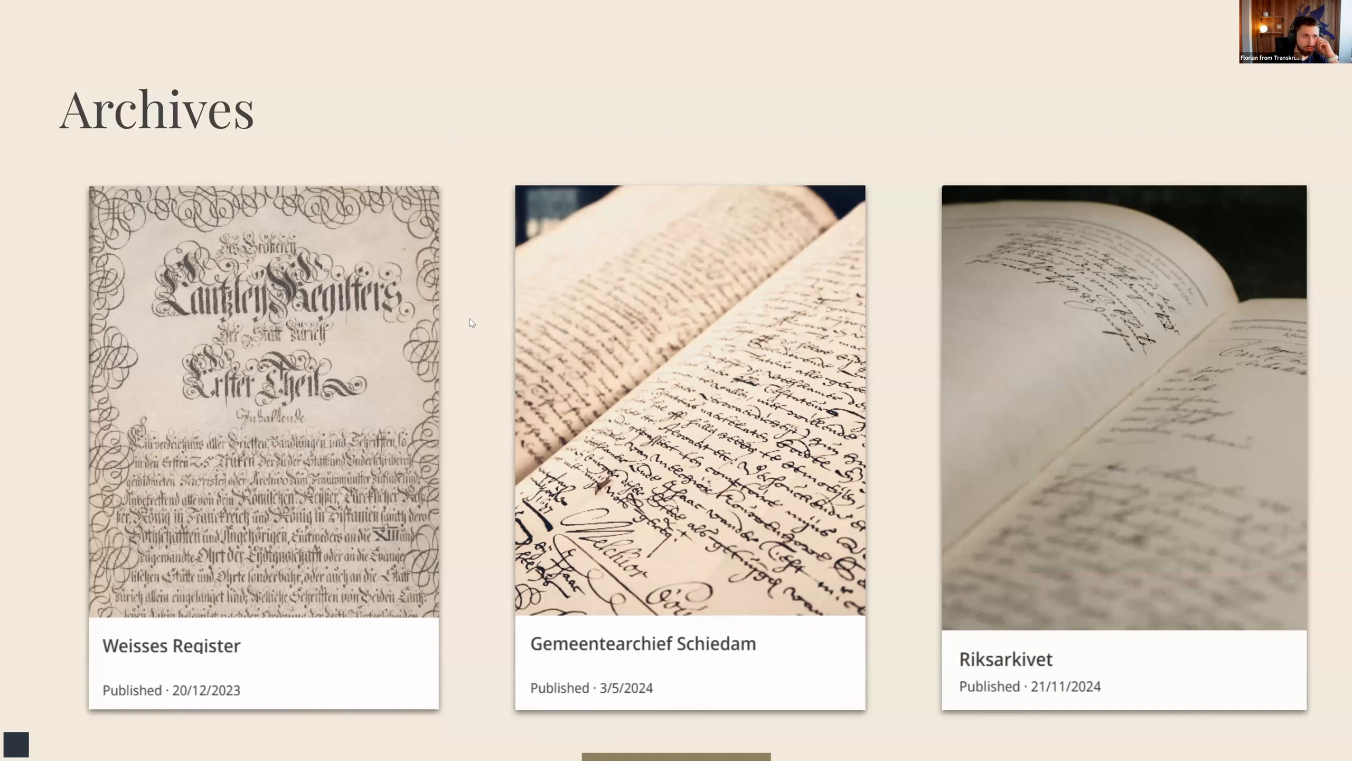
key("Right")
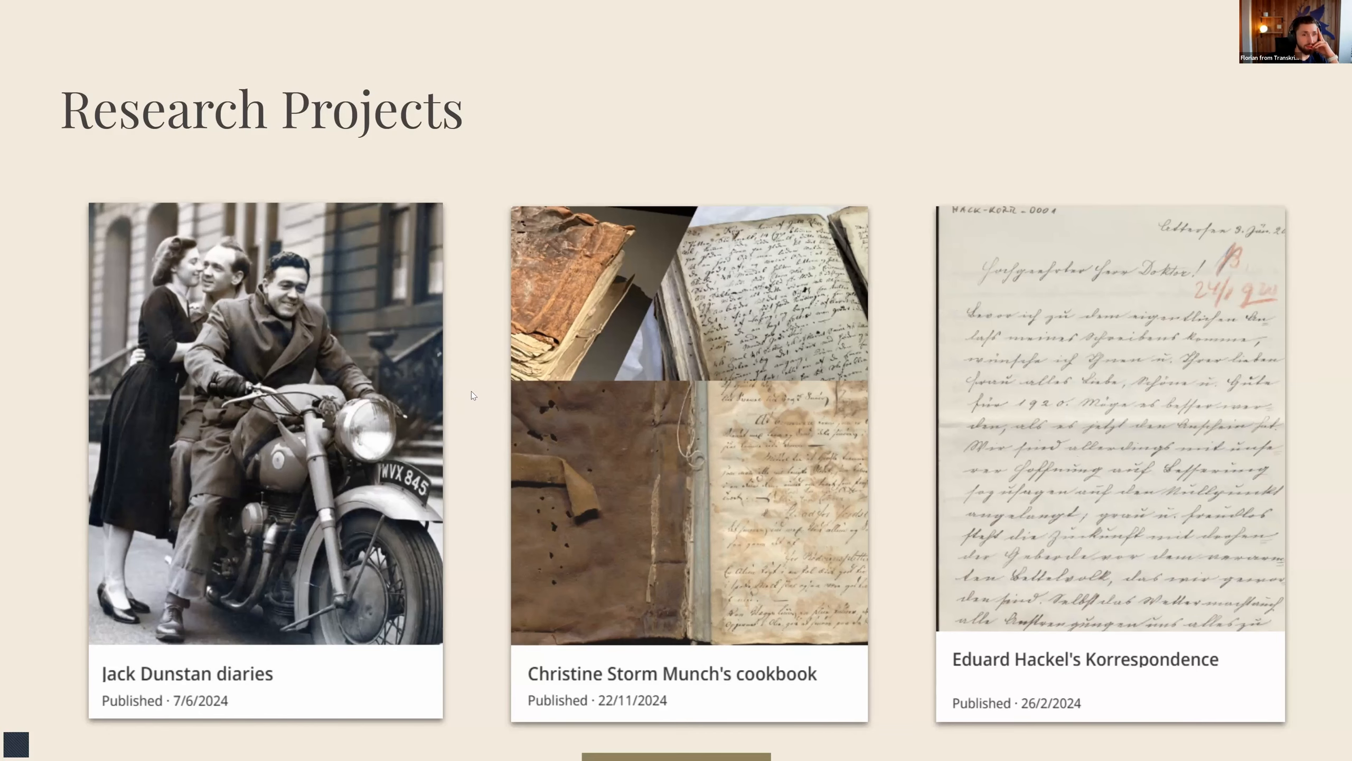
key("Right")
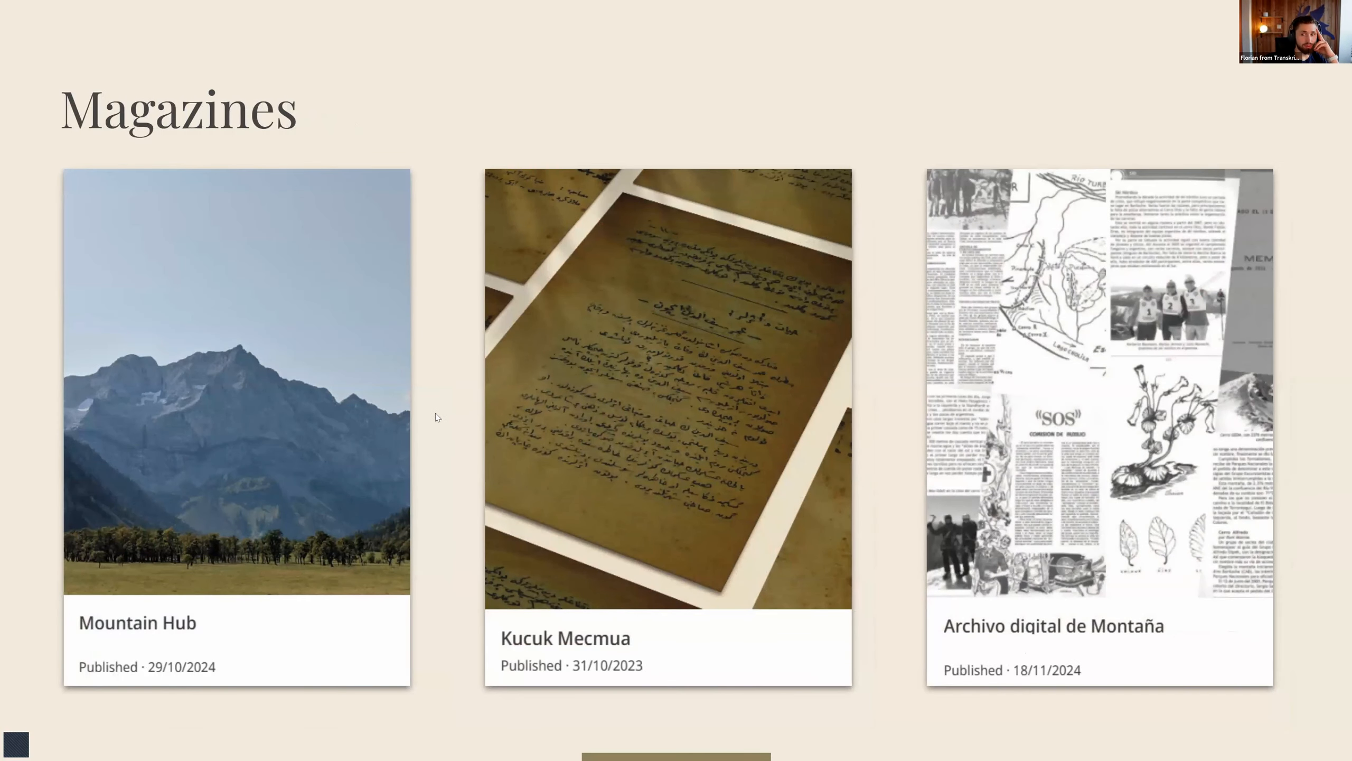
key("Right")
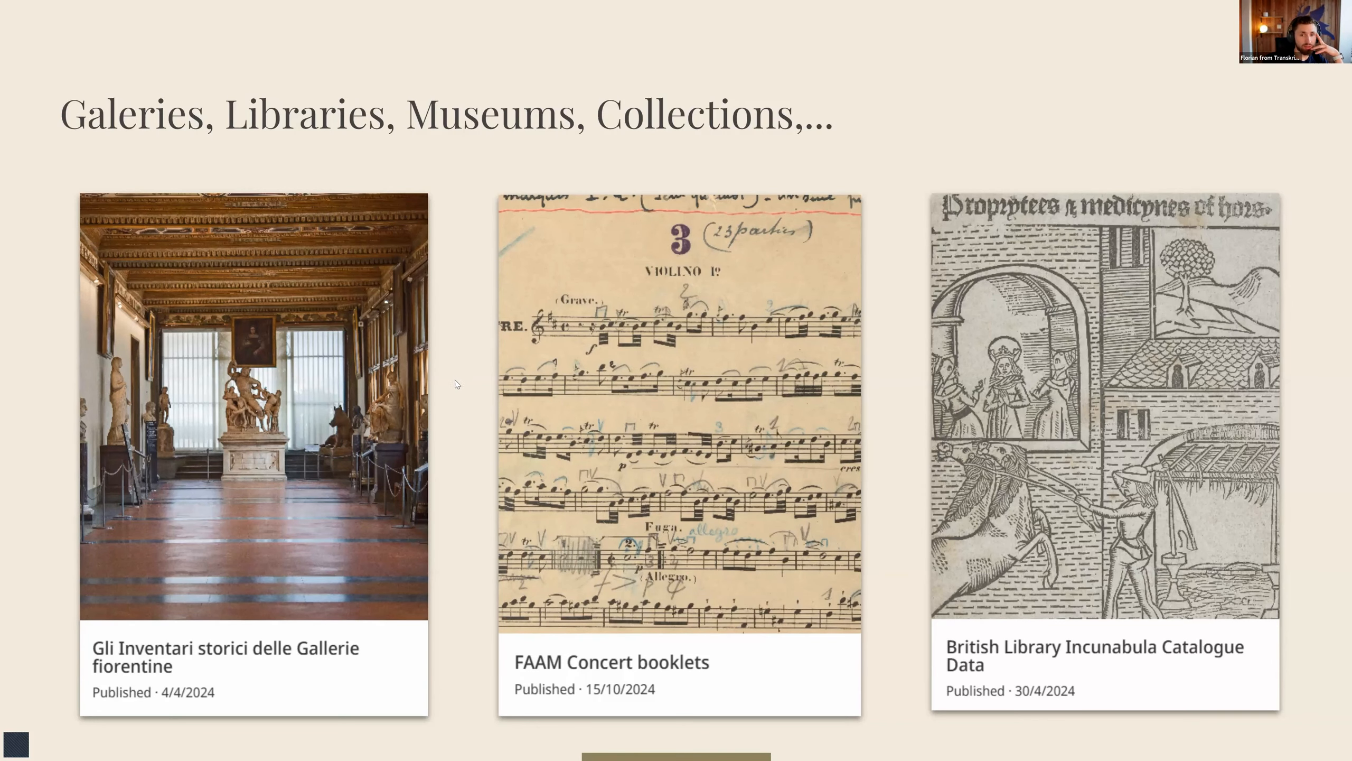
key("Right")
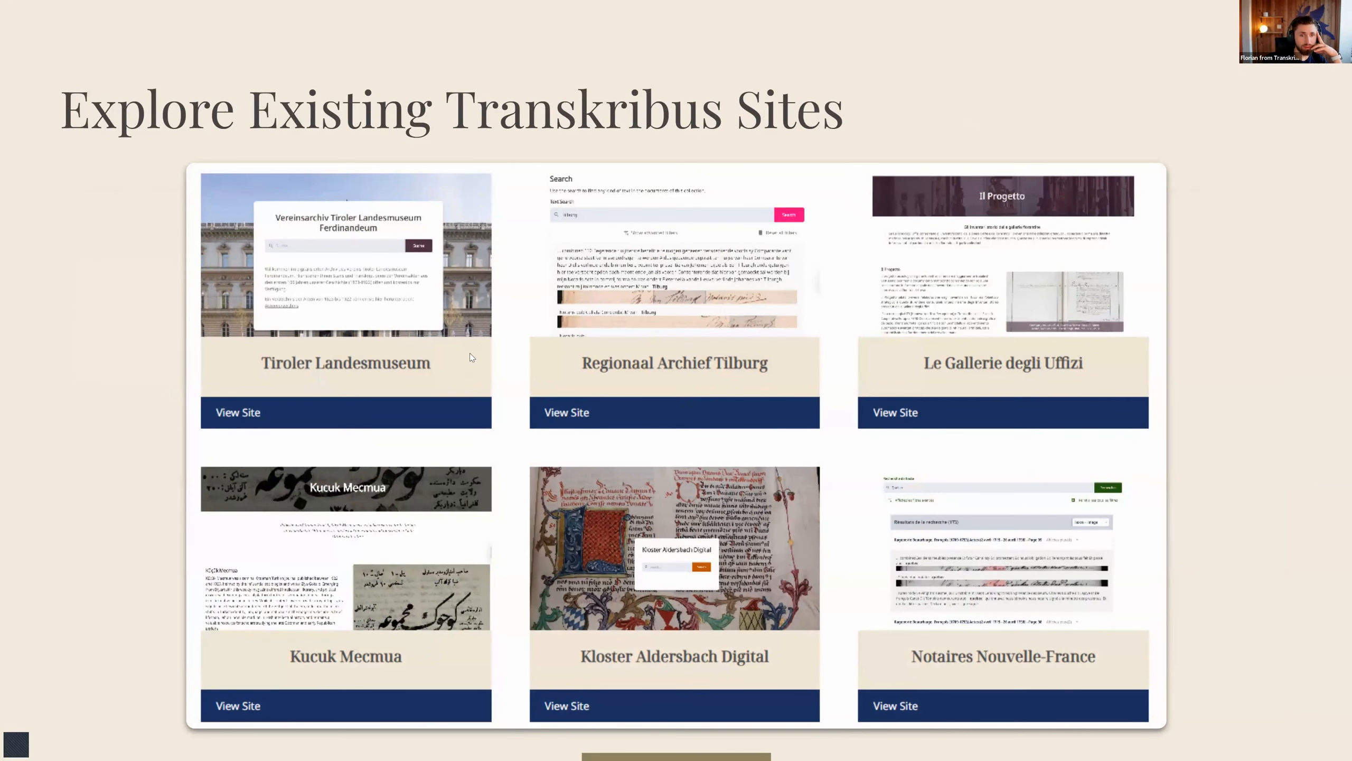
key("Right")
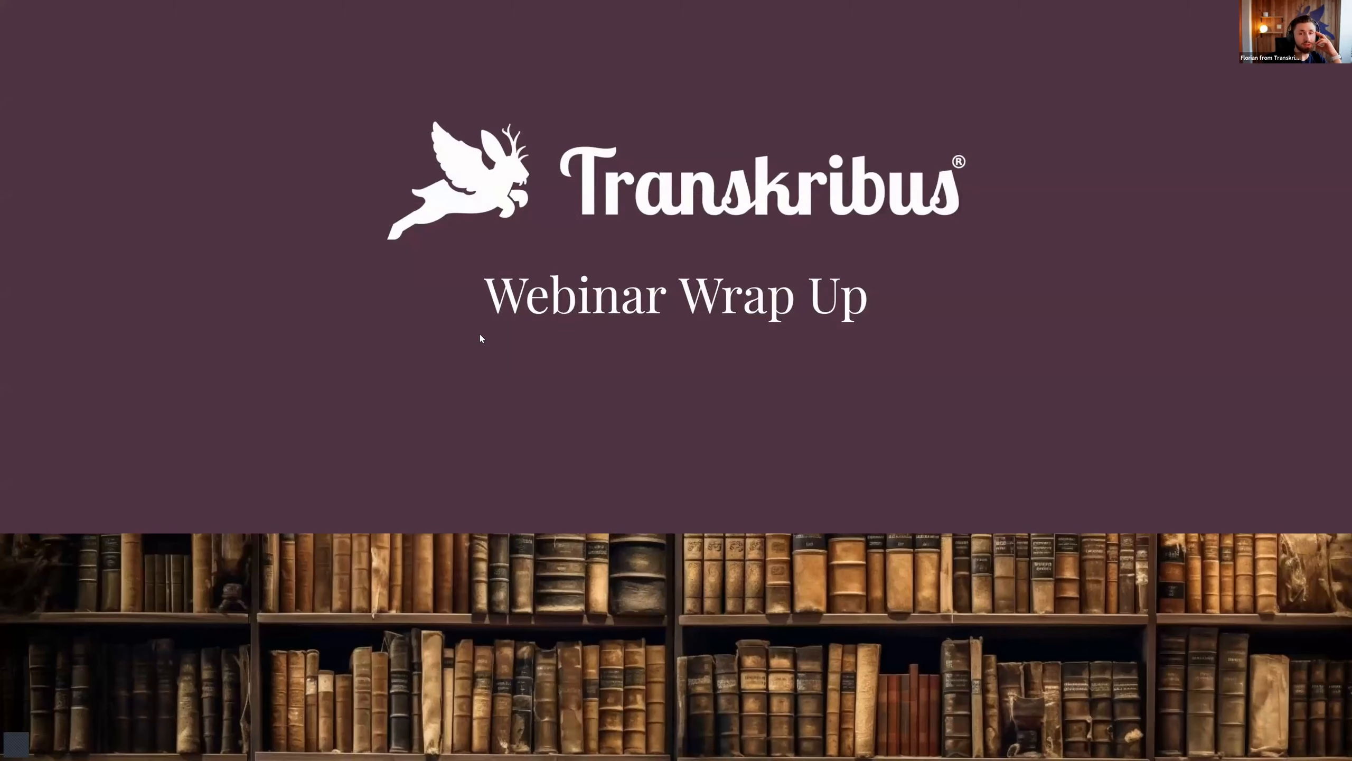